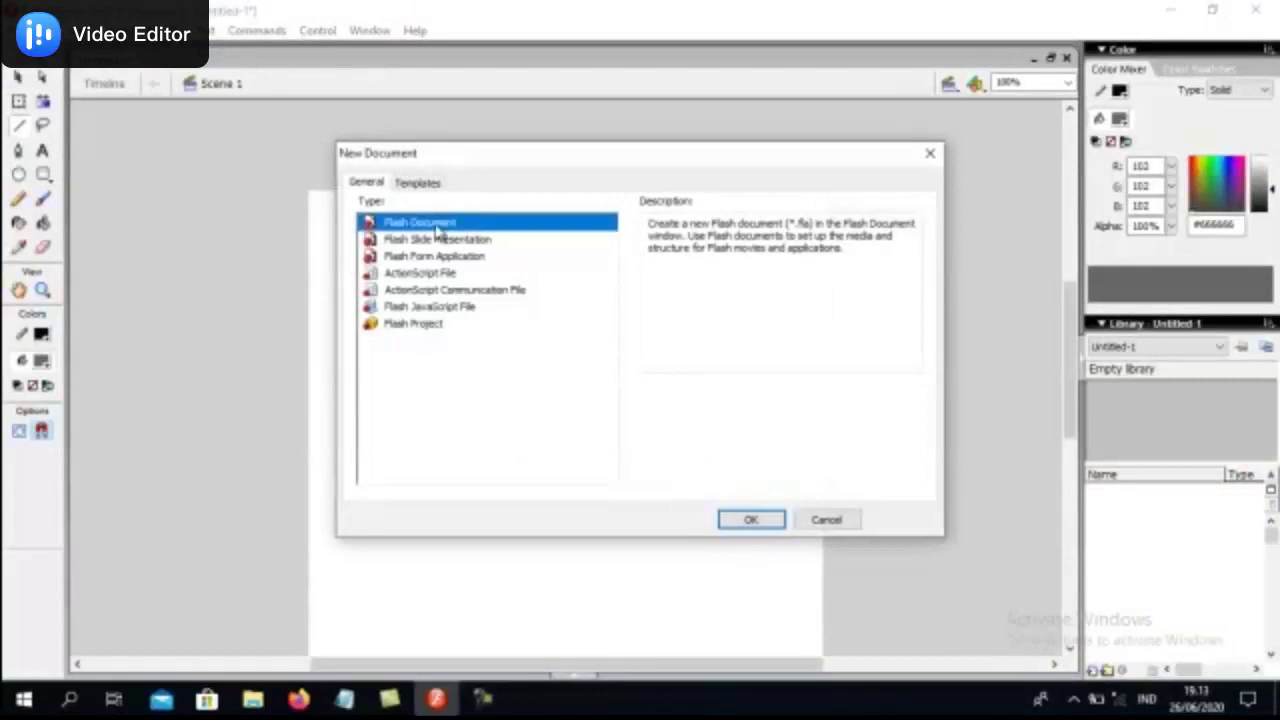
Set the new document's ruler units to centimeters and resize the stage, entering 20 as a dimension.
click(571, 676)
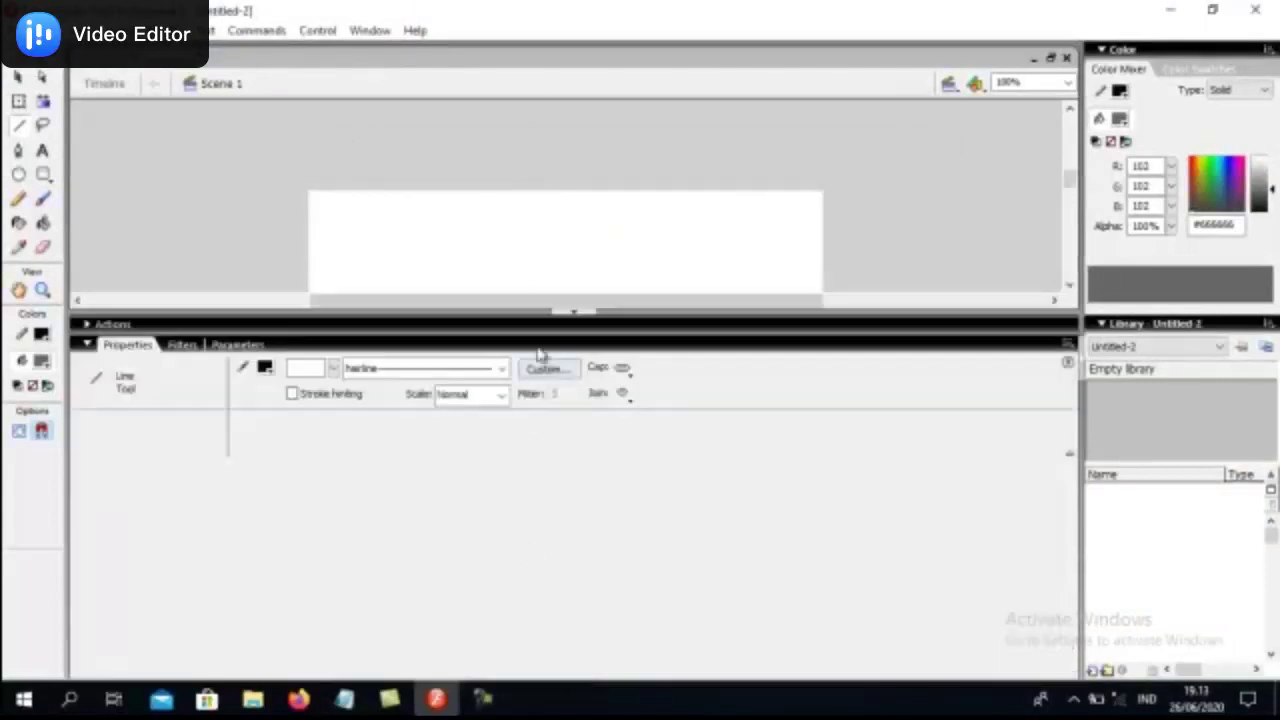
click(575, 316)
click(551, 660)
click(18, 76)
click(360, 374)
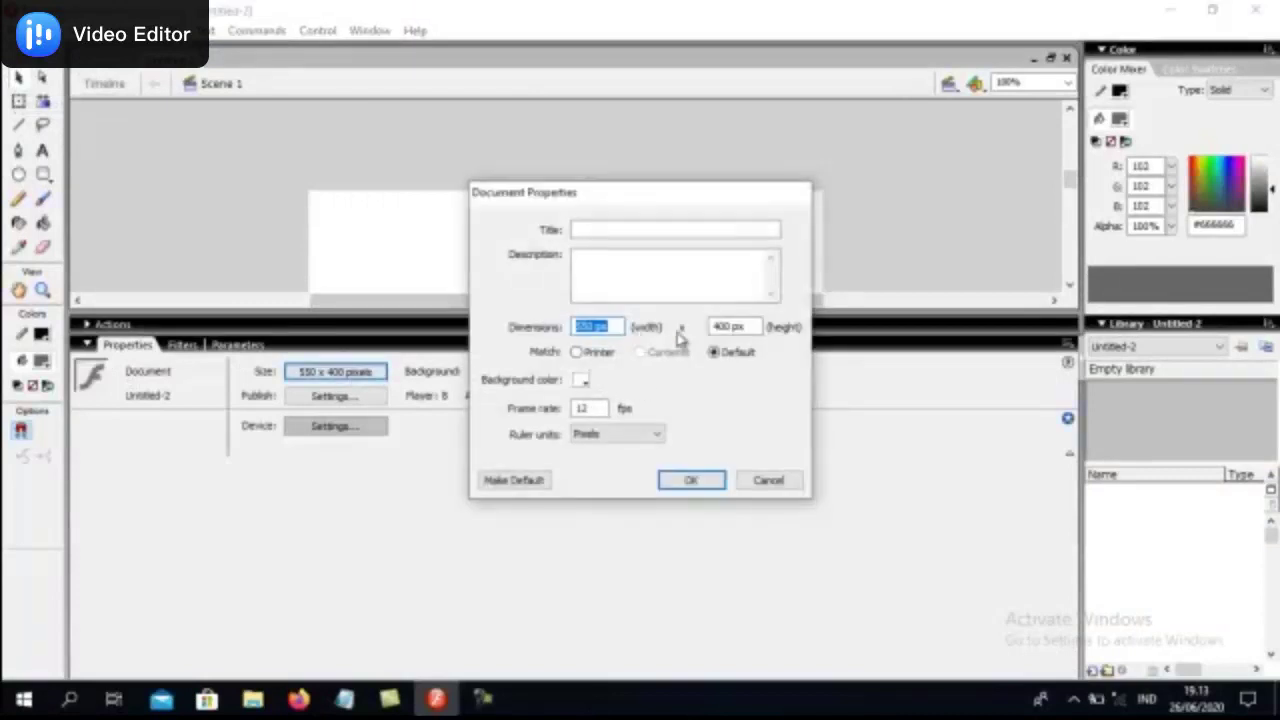
click(655, 436)
click(634, 480)
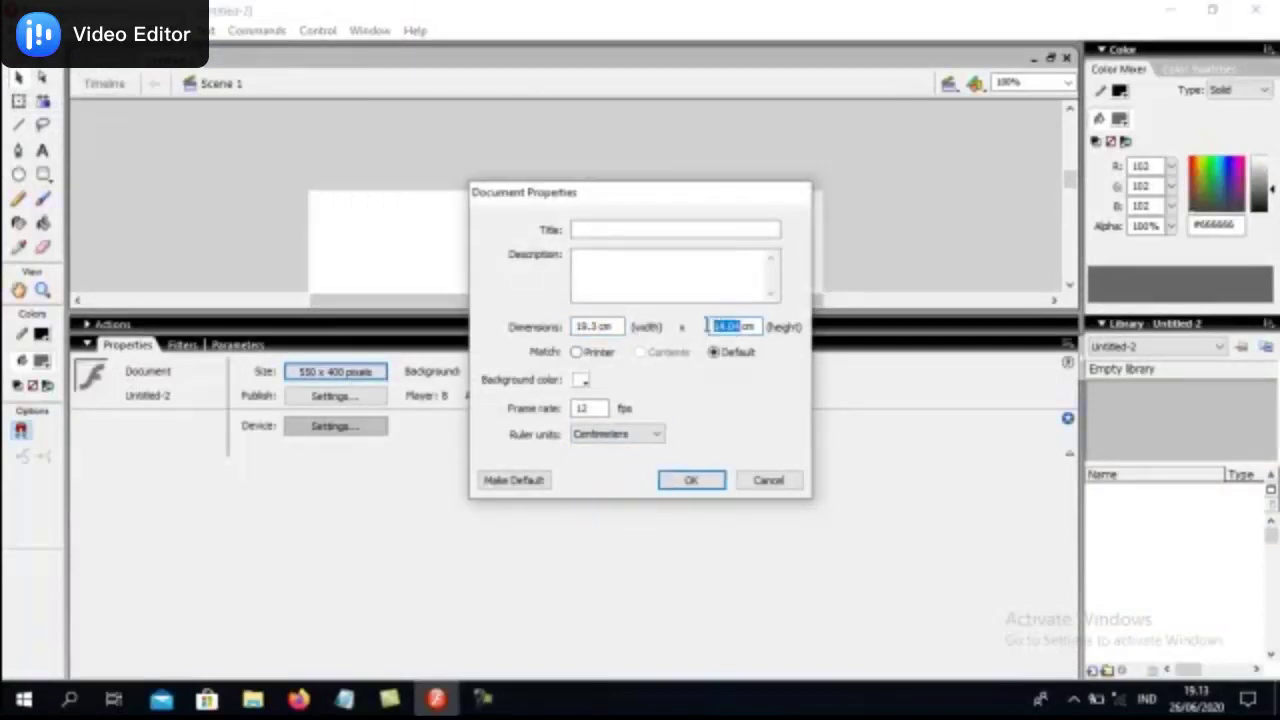
drag(593, 327, 560, 333)
text(20)
click(691, 480)
Draw a large square in the middle of the stage and delete its fill so only the outline is kept.
key(F4)
click(1068, 82)
click(1029, 180)
key(ctrl+alt+t)
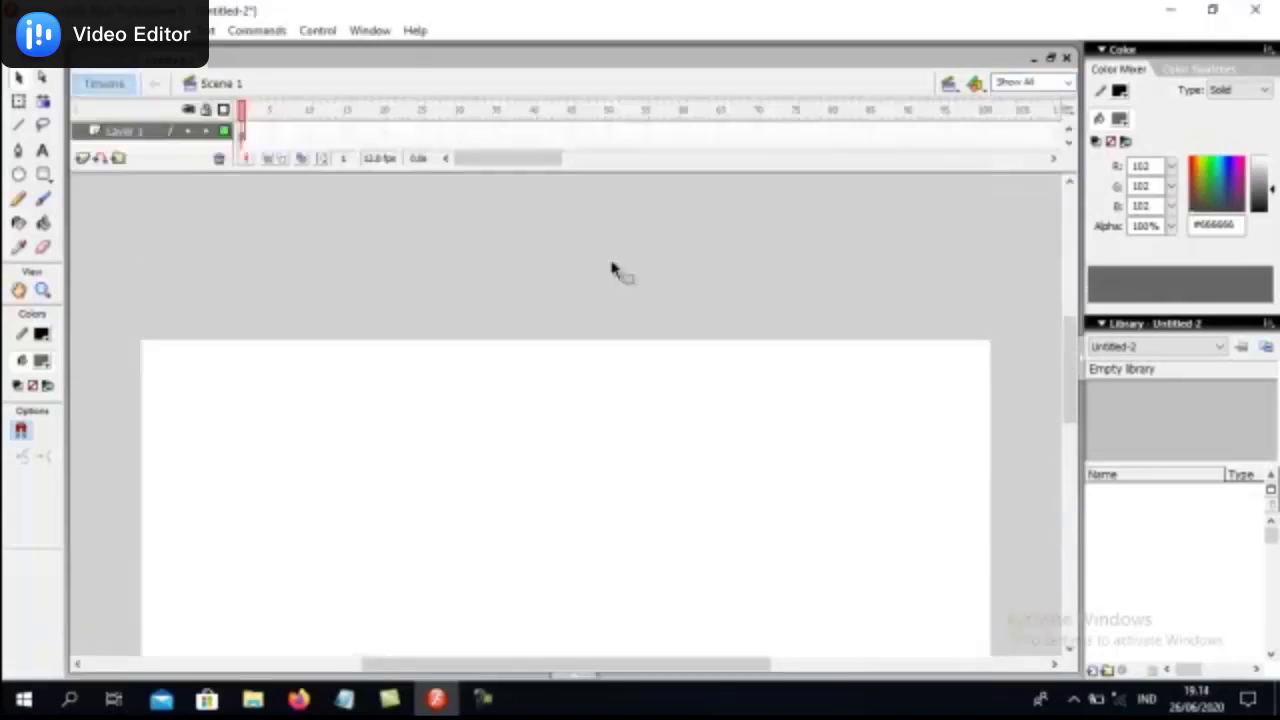
key(r)
drag(397, 249, 743, 597)
click(18, 77)
click(505, 345)
key(Delete)
Draw two diagonal lines from the square's upper corners to the midpoint of its bottom edge, forming an inverted triangle.
click(18, 124)
mouse_move(395, 248)
mouse_down()
mouse_move(583, 597)
mouse_move(569, 597)
mouse_up()
drag(745, 250, 571, 596)
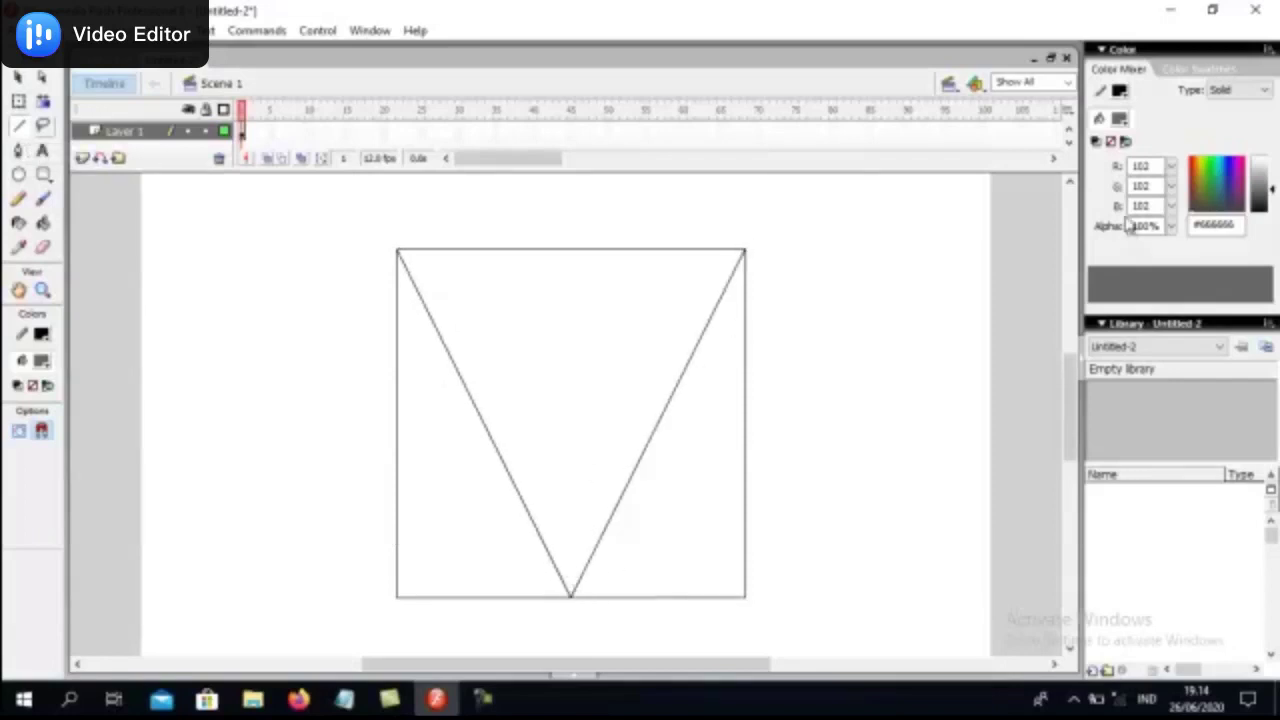
Add a line just inside the triangle's left side and parallel to it, forming a narrow strip.
click(1030, 82)
click(1020, 140)
drag(203, 250, 400, 628)
scroll(386, 543, down, 5)
key(v)
scroll(508, 392, down, 3)
drag(398, 247, 588, 596)
scroll(677, 590, up, 2)
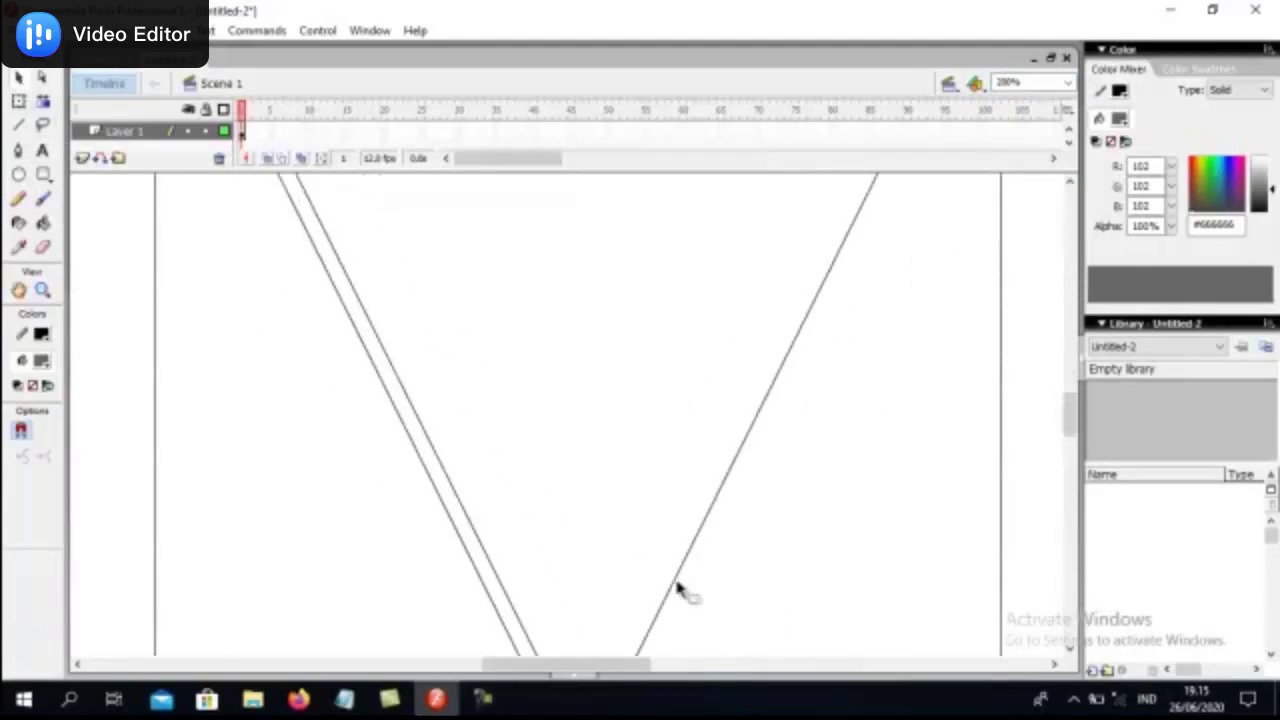
Draw inner lines parallel to the triangle's top and right sides and adjust their ends to meet the neighbouring lines.
scroll(677, 590, up, 8)
click(18, 125)
drag(177, 274, 789, 645)
scroll(809, 349, down, 7)
key(v)
drag(576, 652, 577, 665)
scroll(577, 660, up, 7)
drag(983, 197, 997, 215)
Draw a line inside the triangle parallel to its right side and reposition it to run toward the left side.
key(n)
drag(883, 192, 665, 616)
scroll(700, 570, down, 3)
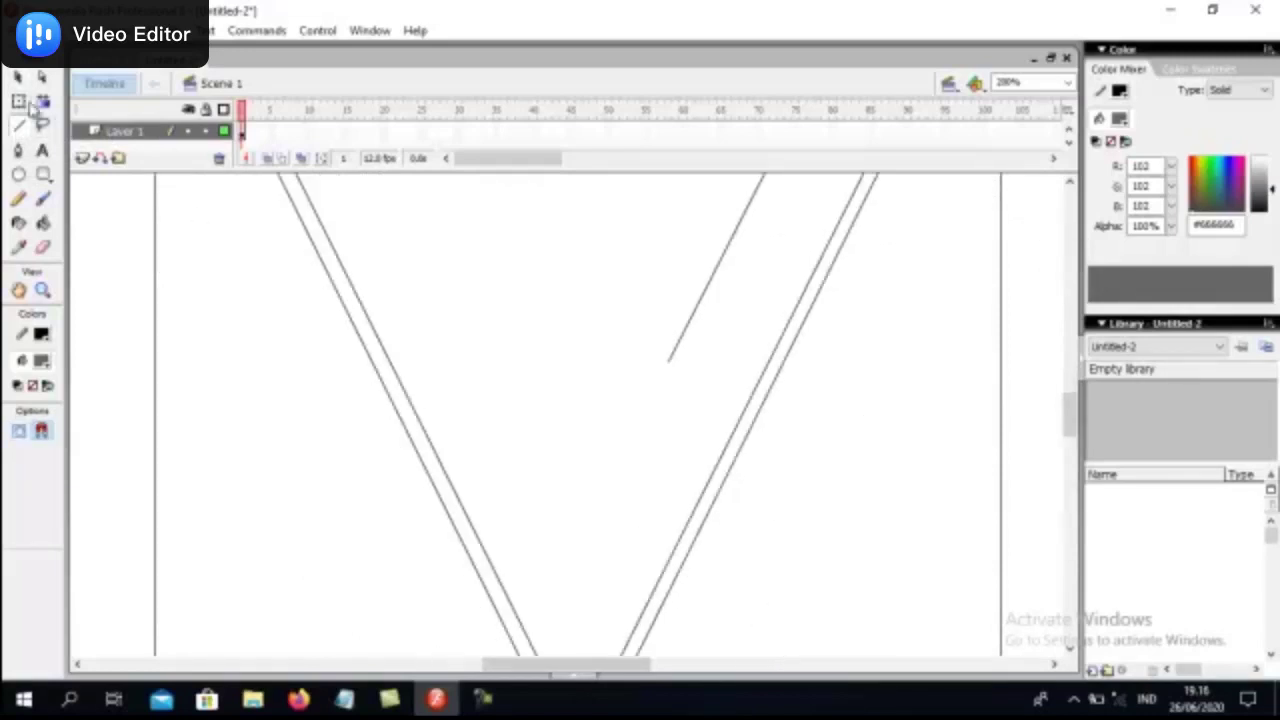
click(18, 78)
drag(670, 361, 737, 189)
Add a second parallel line beside the inner diagonal, forming a narrow strip from the top strip to the left strip.
click(18, 125)
scroll(766, 226, up, 3)
key(v)
scroll(840, 390, up, 2)
drag(740, 442, 871, 191)
scroll(645, 220, down, 2)
scroll(174, 274, up, 2)
scroll(543, 286, up, 1)
scroll(549, 283, down, 1)
Draw a short vertical joint line across the strips' corner at the triangle's bottom tip.
click(18, 127)
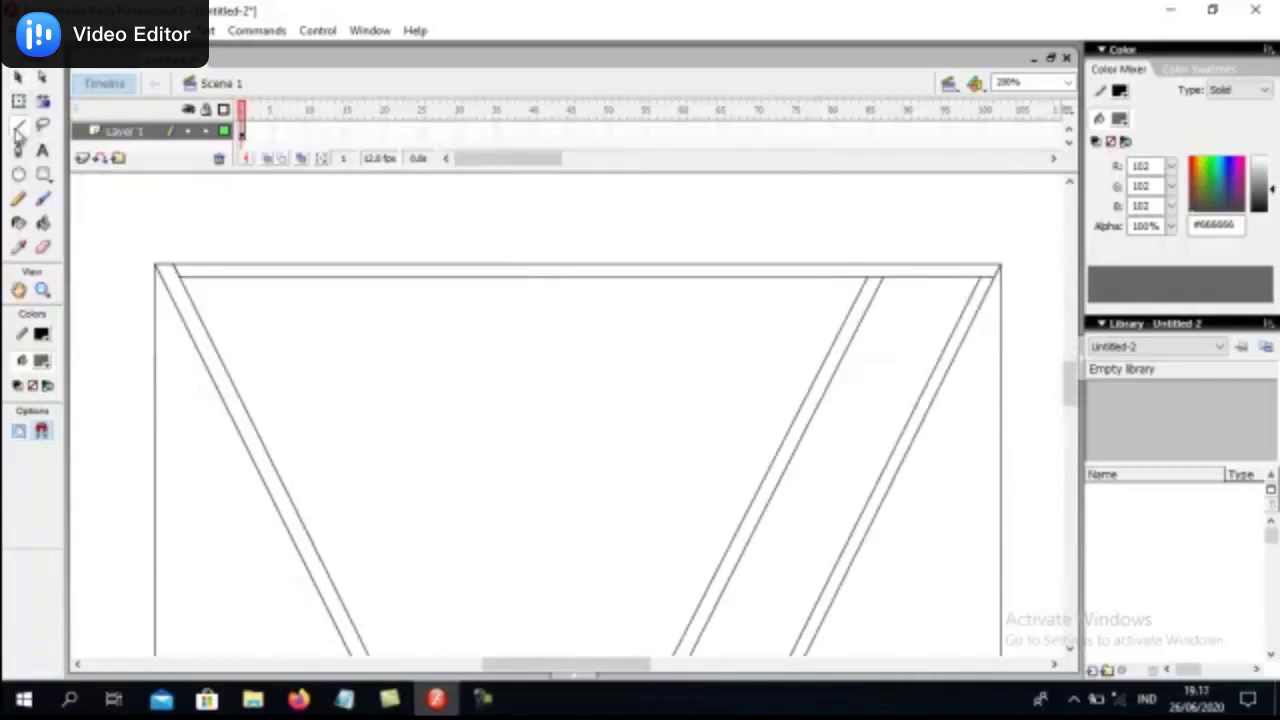
scroll(514, 491, down, 5)
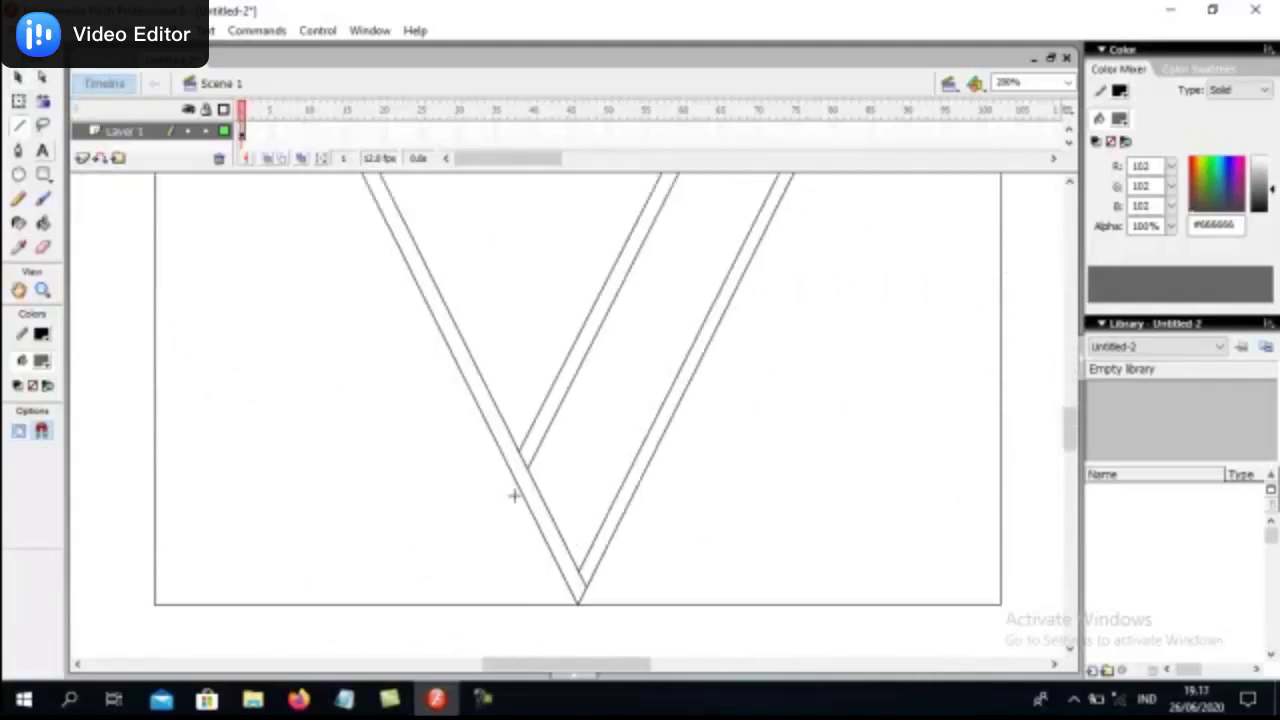
click(18, 80)
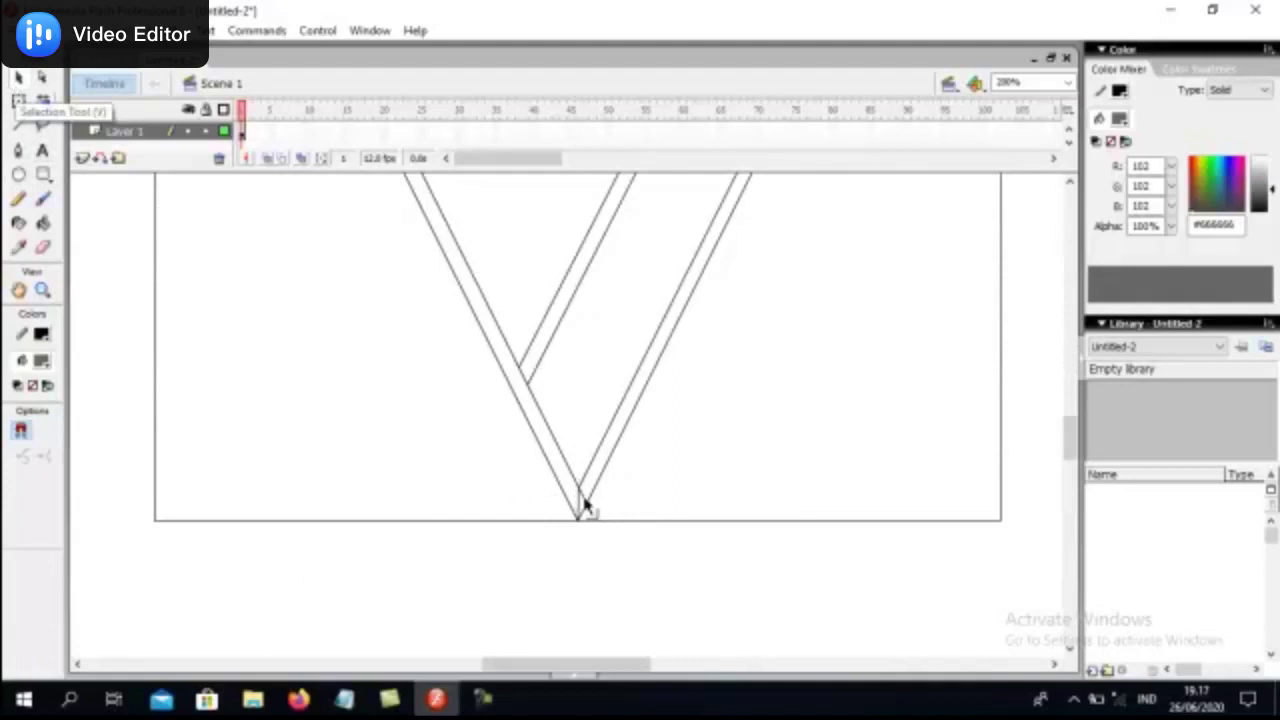
scroll(700, 470, up, 5)
Delete the square's side and bottom edges, leaving only the inverted triangle.
click(990, 368)
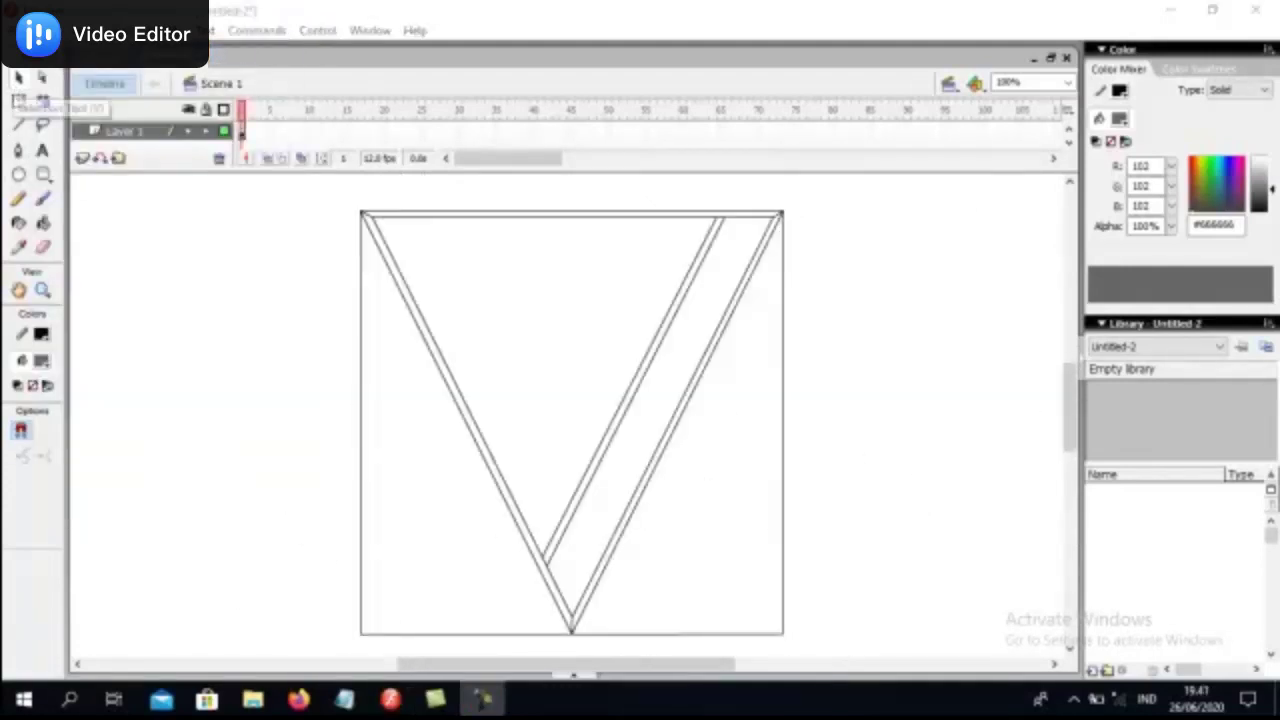
click(361, 420)
key(Delete)
click(466, 634)
key(Delete)
Set the fill type to Bitmap and import BURCI 1 from the SOFWARE CAD > SOFTWARE EDIT VIDIO folder on the USB drive.
click(1228, 90)
click(1228, 155)
click(420, 457)
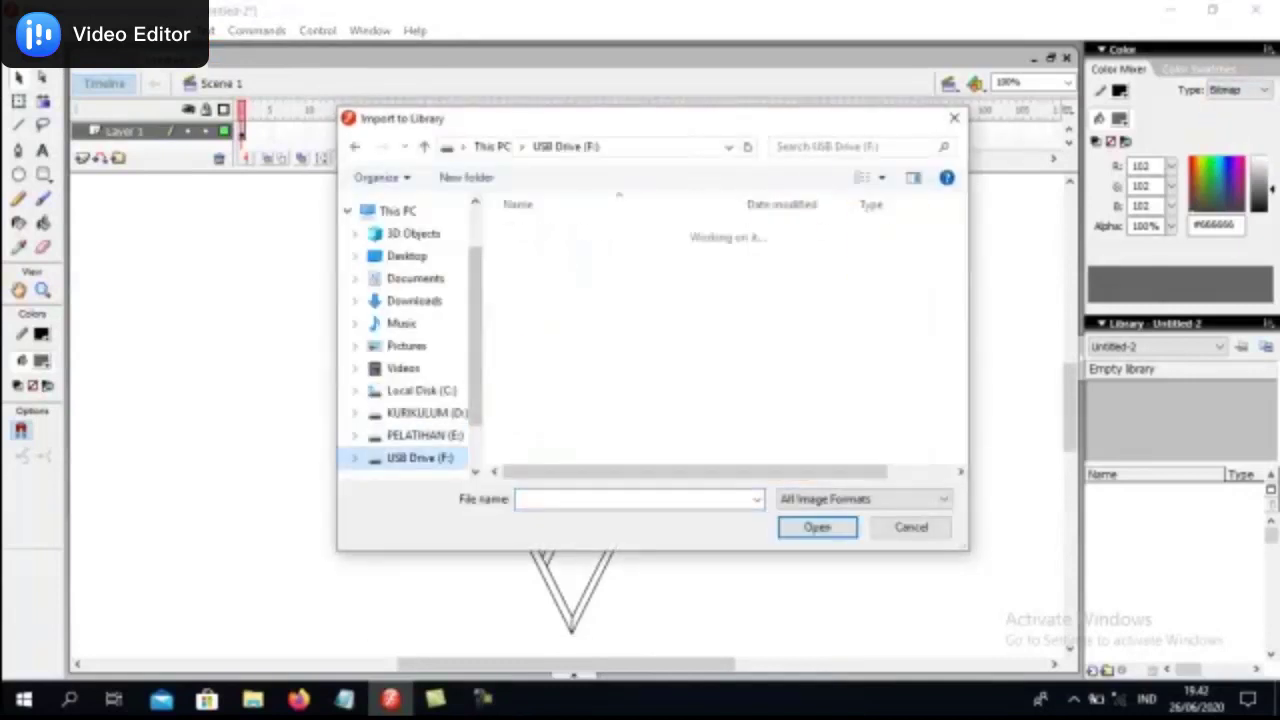
scroll(620, 304, down, 8)
scroll(620, 304, up, 1)
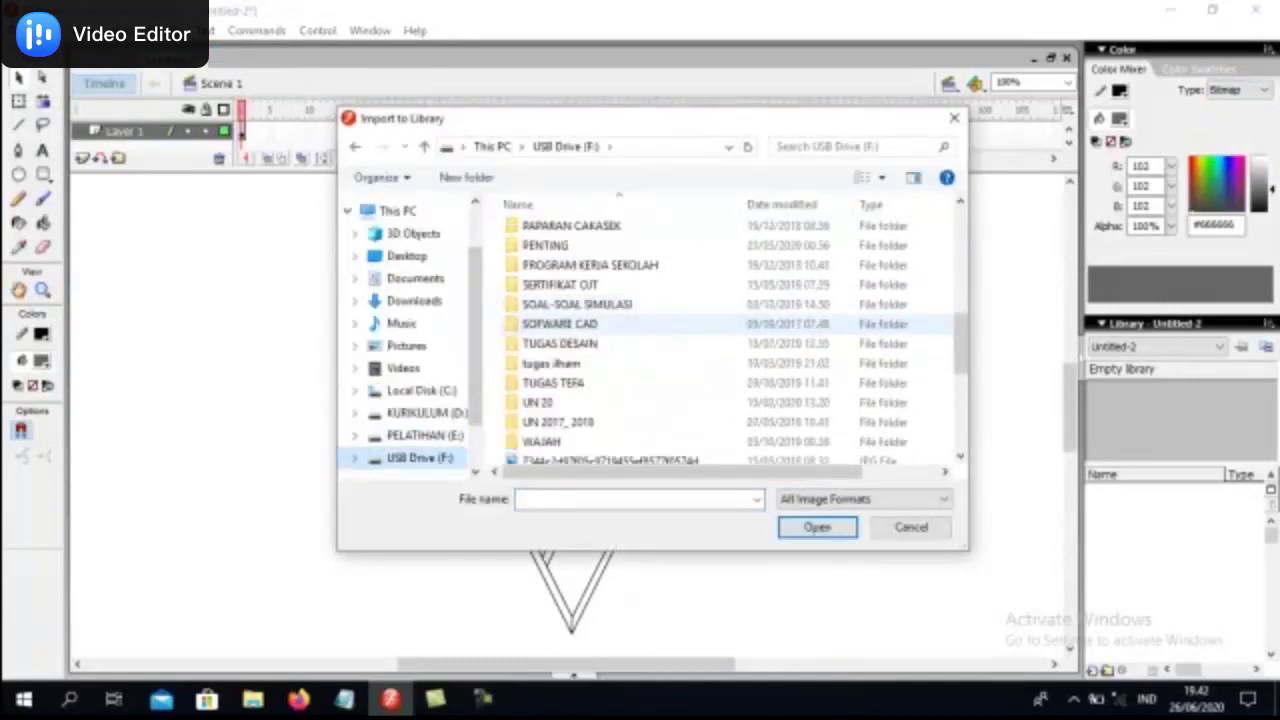
double_click(560, 324)
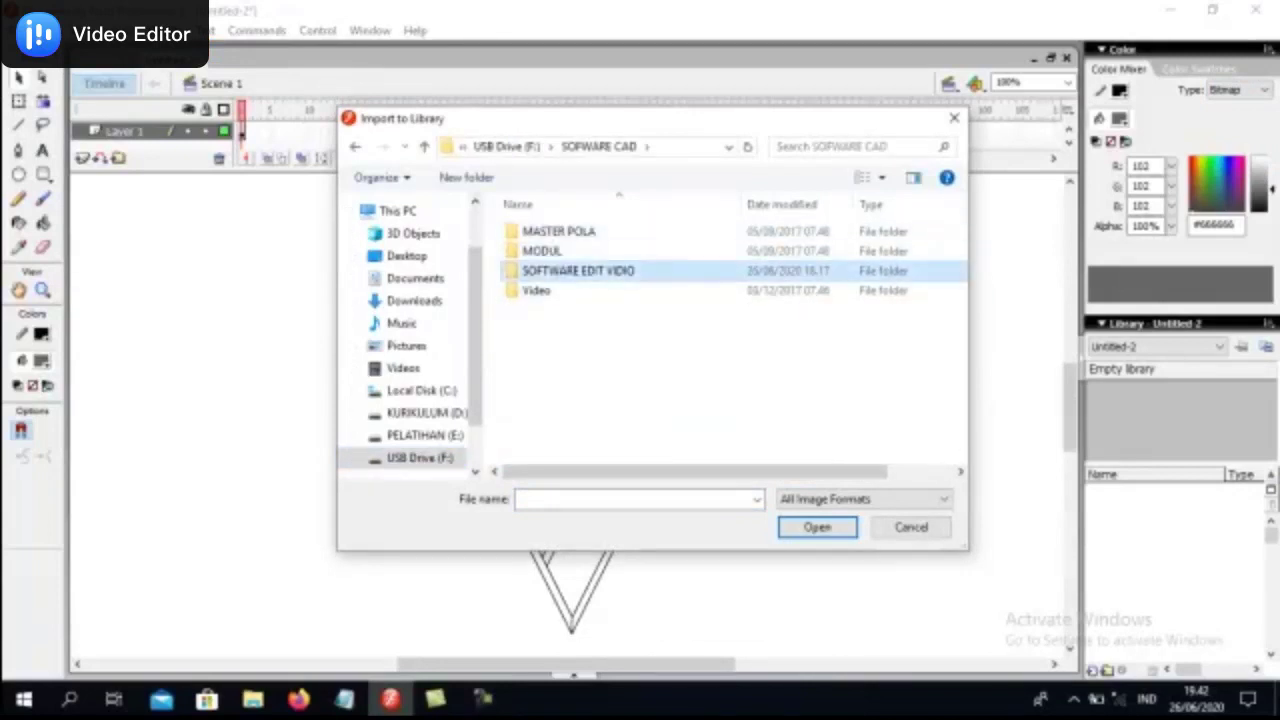
double_click(578, 270)
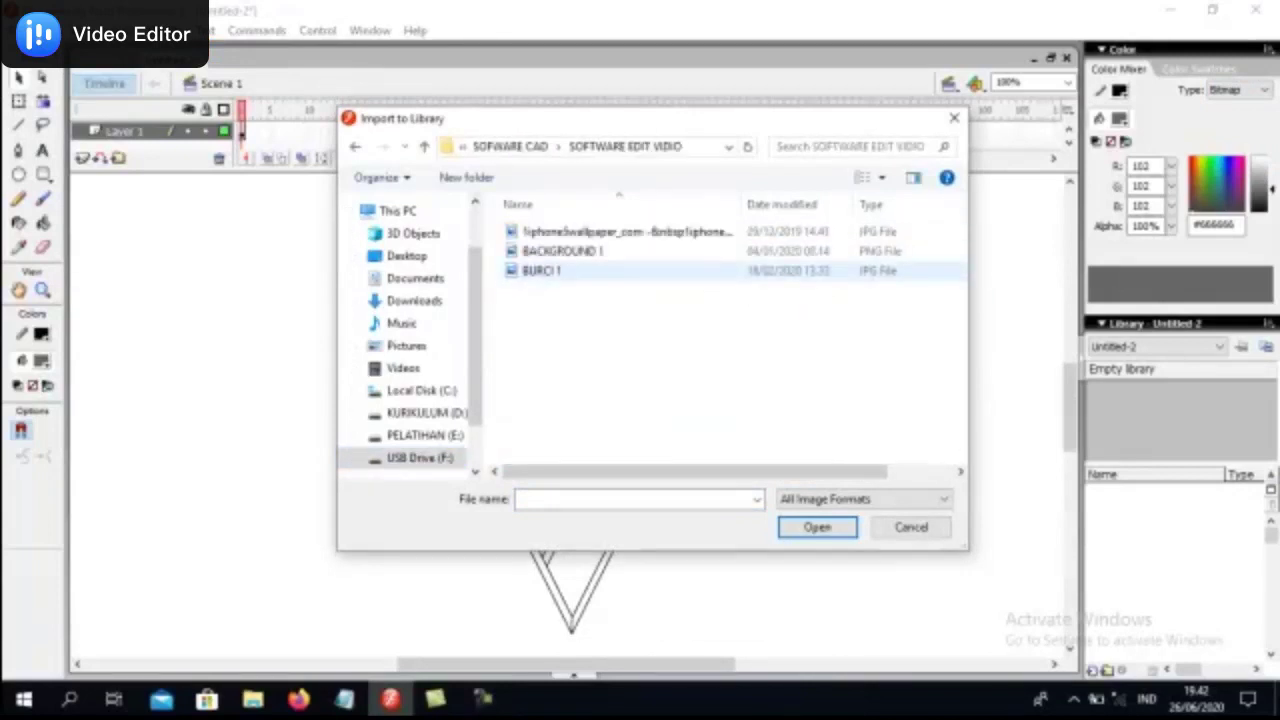
double_click(545, 271)
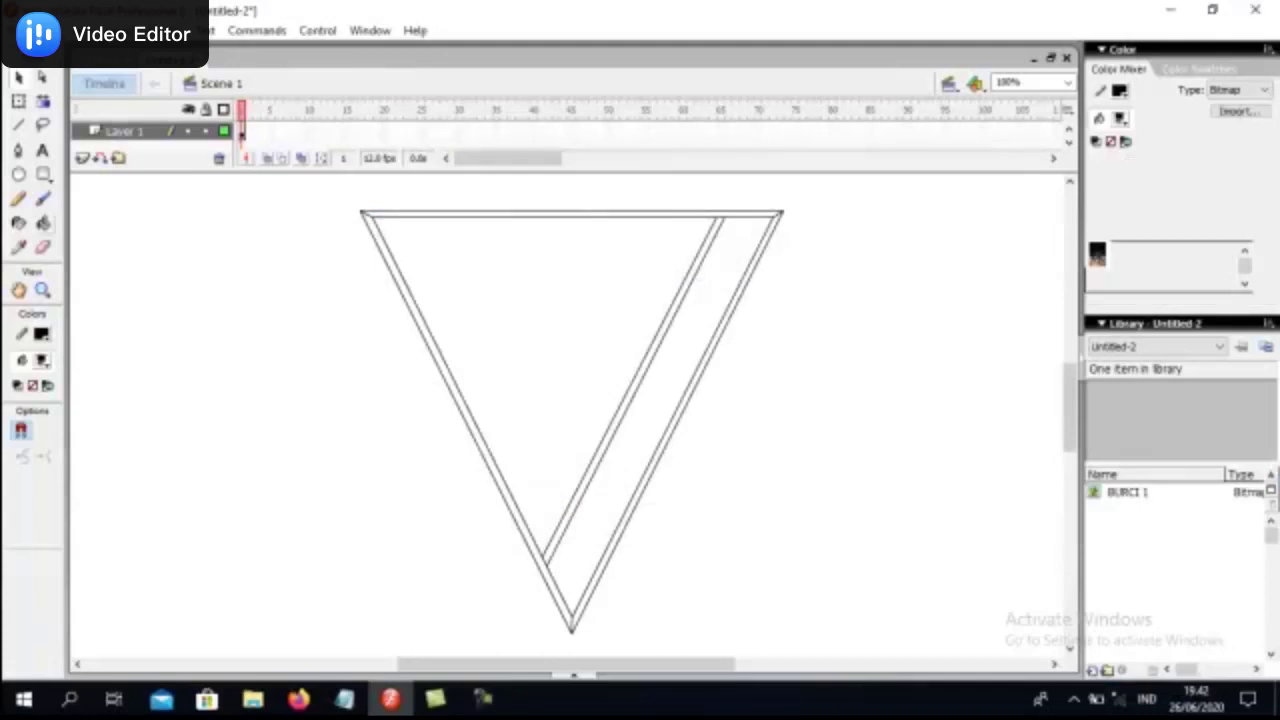
Fill the triangle's left strip with the BURCI 1 bitmap and transform the fill so the gold glitter covers the whole strip.
click(465, 420)
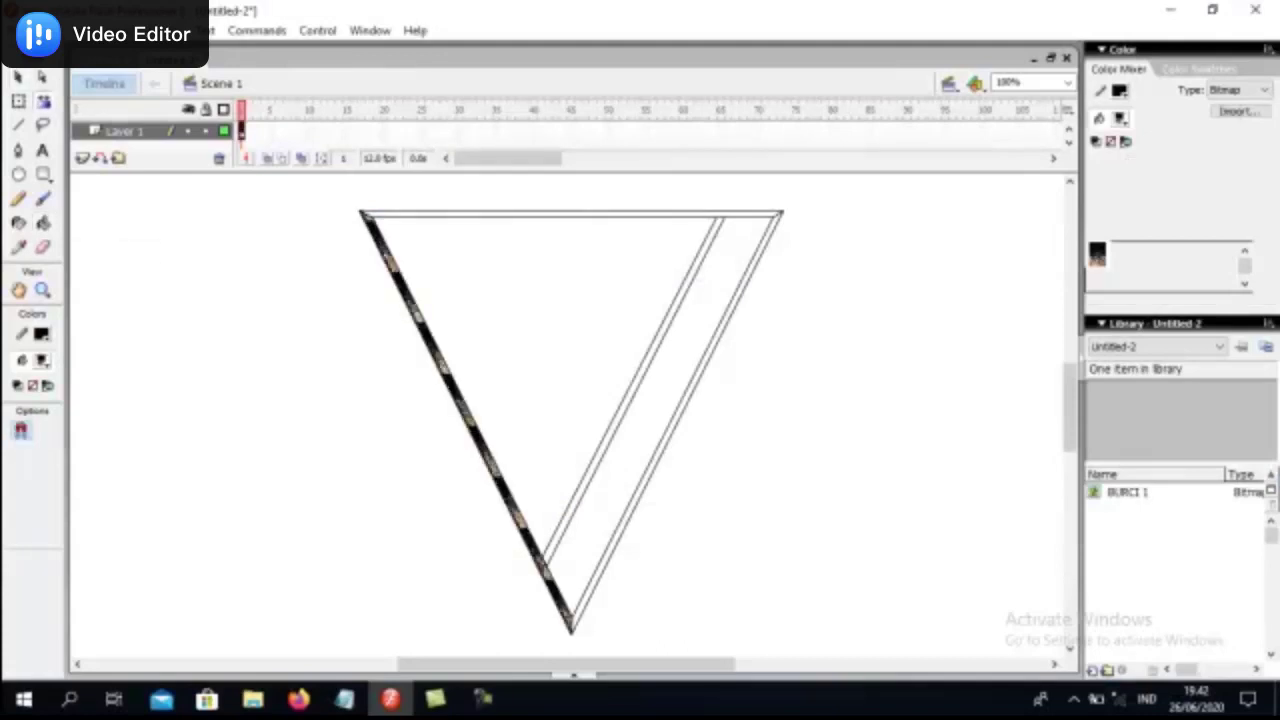
click(43, 101)
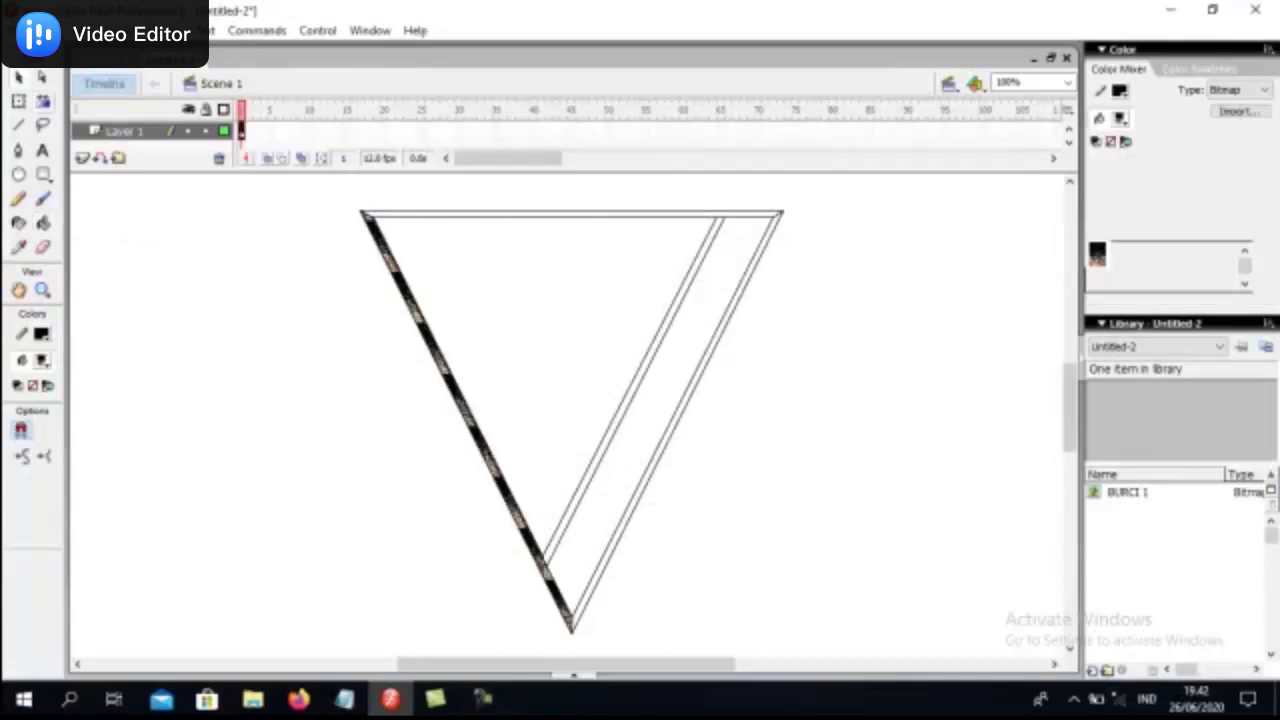
click(456, 400)
drag(286, 541, 355, 540)
drag(549, 259, 618, 426)
drag(448, 390, 574, 371)
Fill the triangle's top strip with the glitter bitmap and select that fill with the Gradient Transform tool.
key(k)
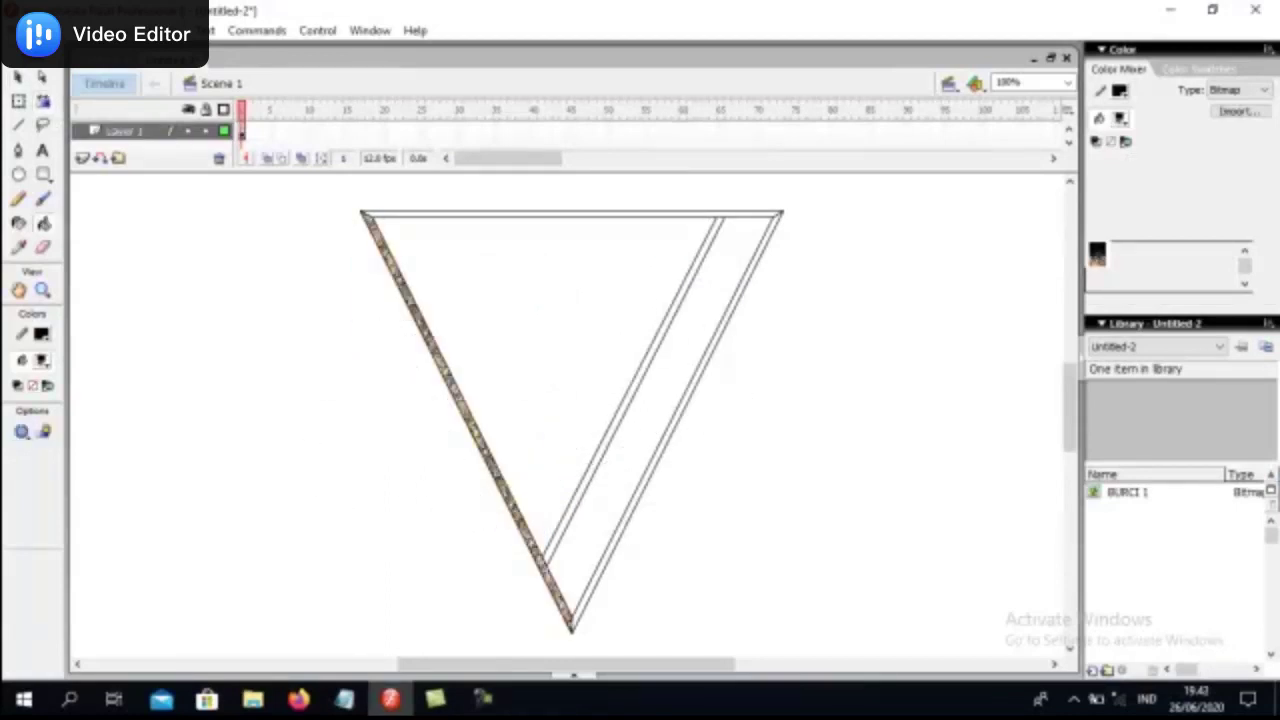
click(570, 213)
key(f)
click(590, 213)
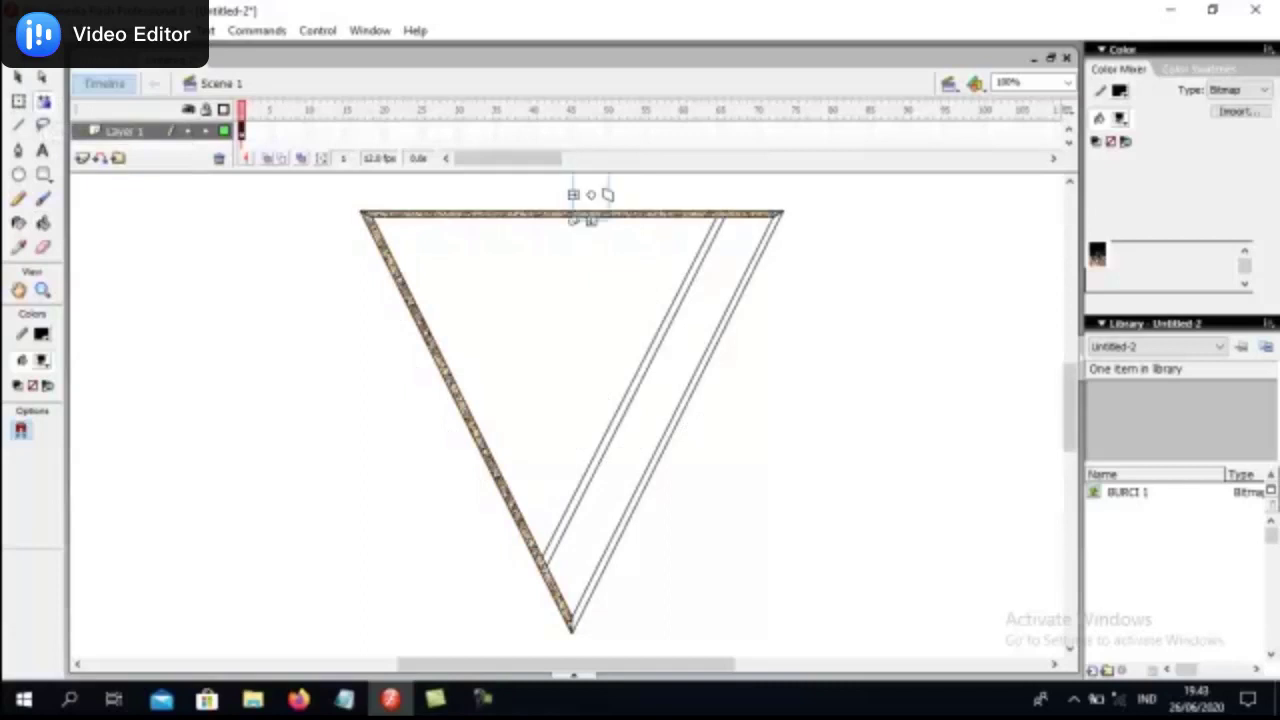
Fill the inner diagonal strip with the bitmap, then move and scale the fill so gold glitter covers it.
key(k)
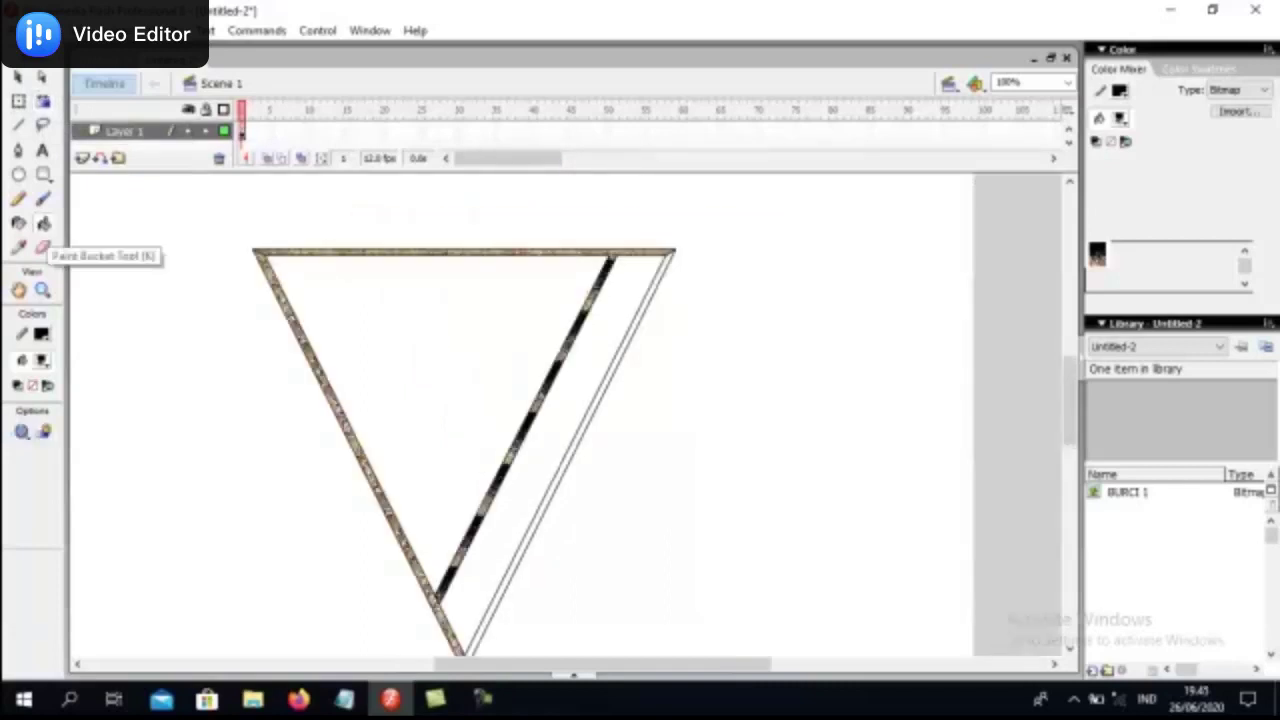
click(1066, 82)
click(1025, 160)
key(f)
click(477, 429)
drag(477, 429, 443, 491)
drag(634, 220, 700, 357)
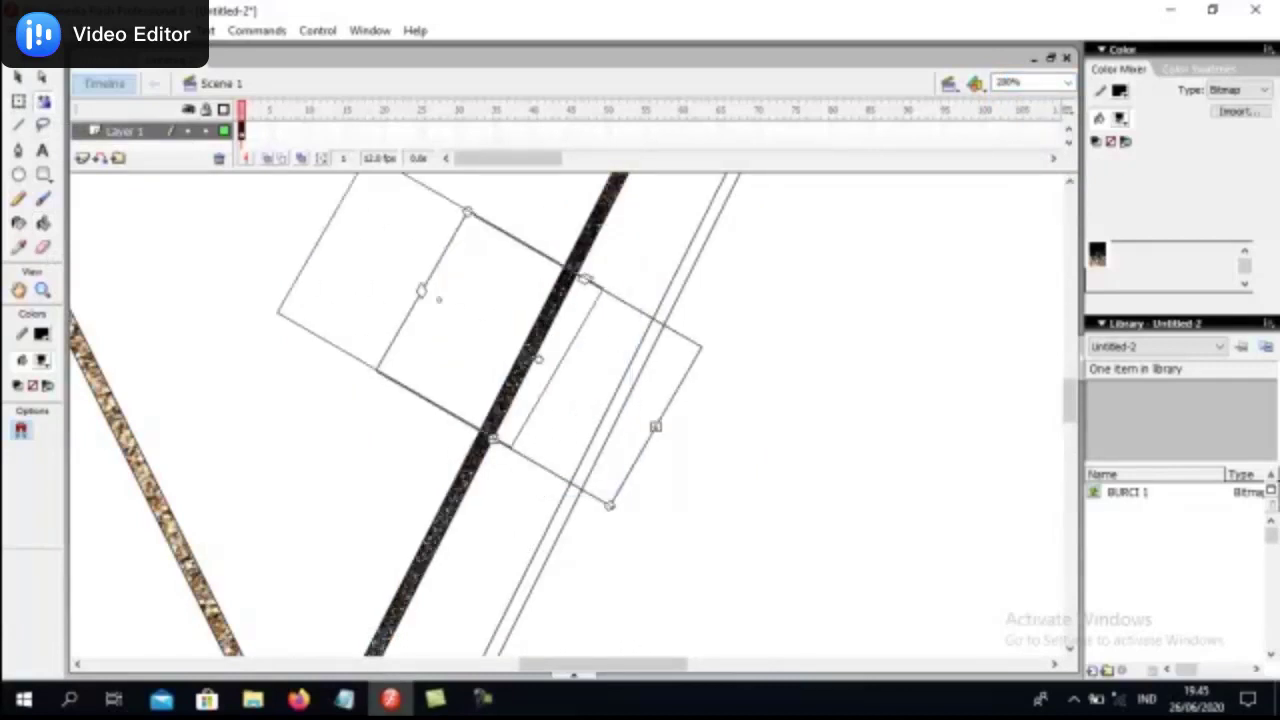
Fill the triangle's right strip with the bitmap and reposition and resize the fill until the gold glitter reaches the bottom tip.
click(600, 420)
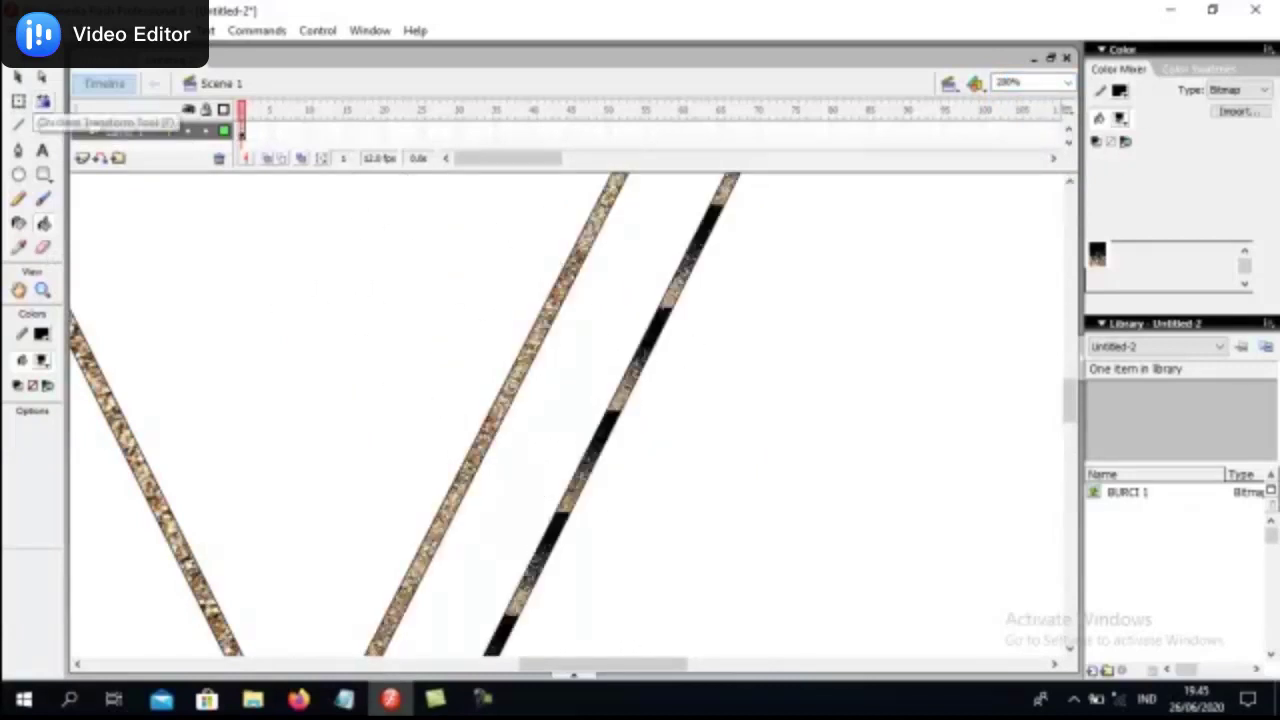
click(43, 101)
click(608, 360)
drag(643, 308, 537, 359)
drag(450, 309, 456, 313)
drag(508, 420, 832, 430)
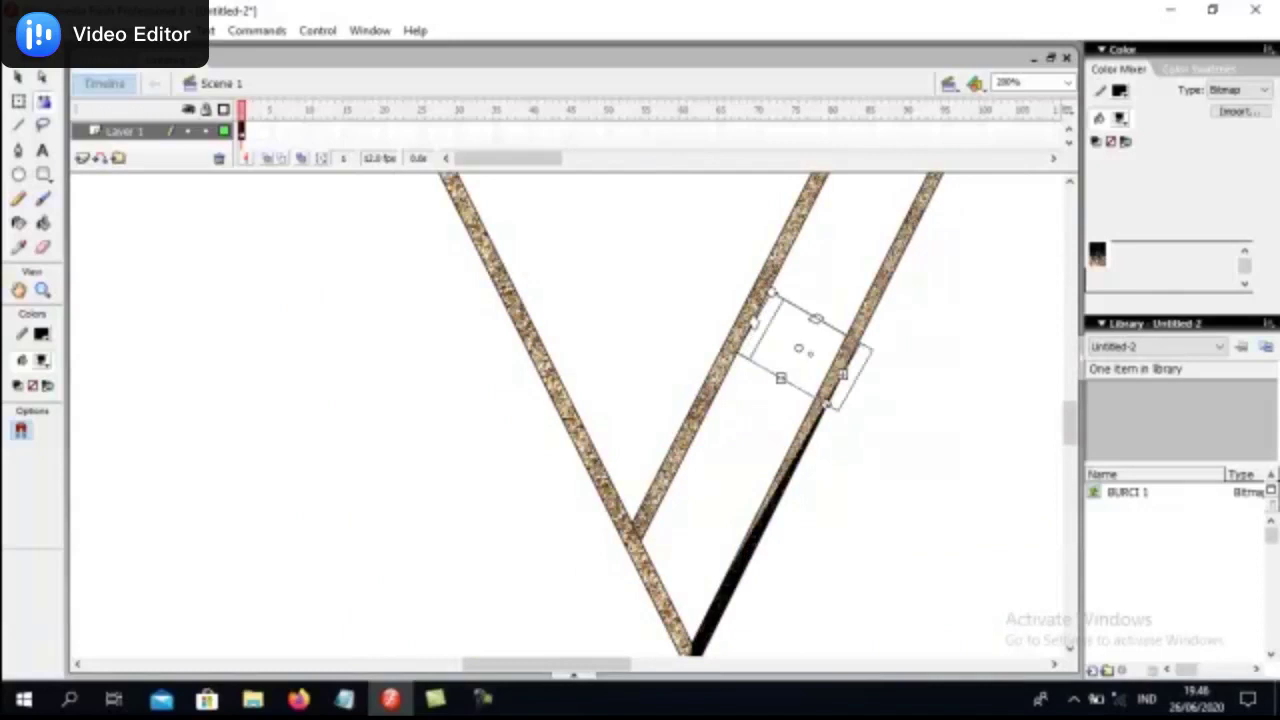
drag(798, 348, 811, 523)
drag(783, 465, 720, 444)
Draw a wide, flat black oval inside the triangle, tilt it upward to the right and move it closer to the upper left.
key(ctrl+alt+t)
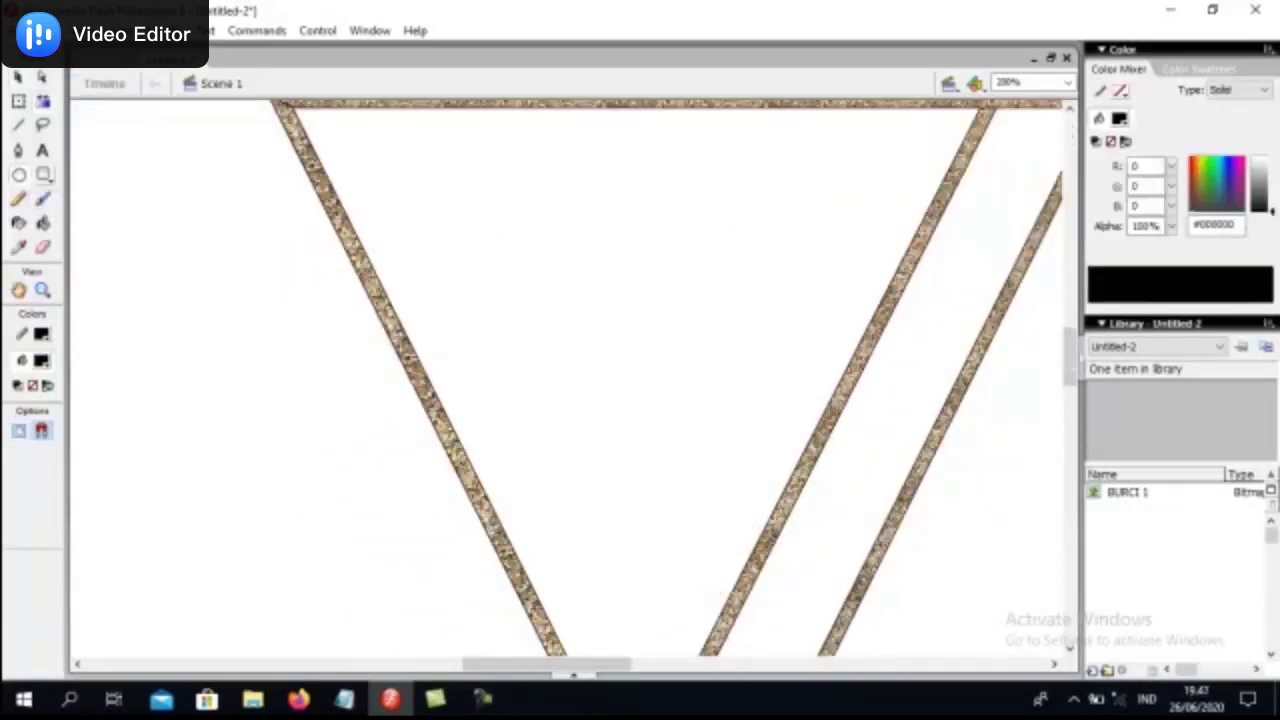
drag(460, 255, 835, 305)
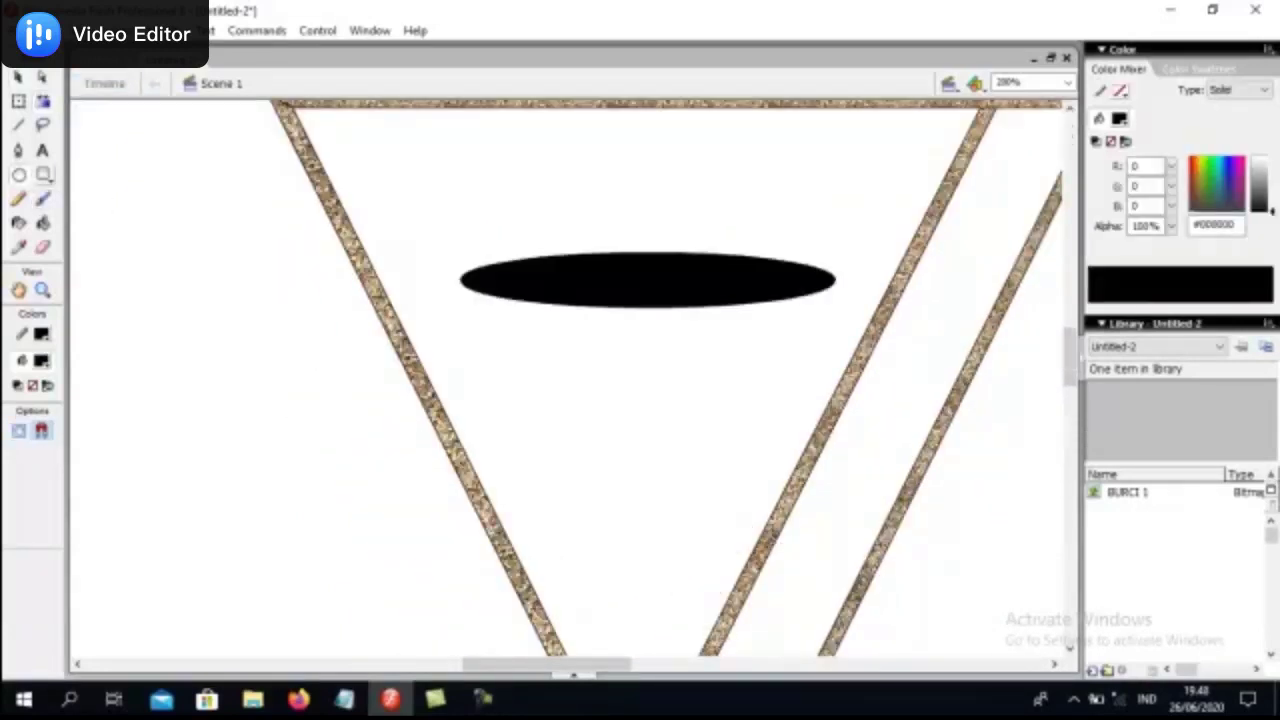
click(647, 280)
key(q)
drag(840, 250, 843, 191)
drag(645, 270, 607, 236)
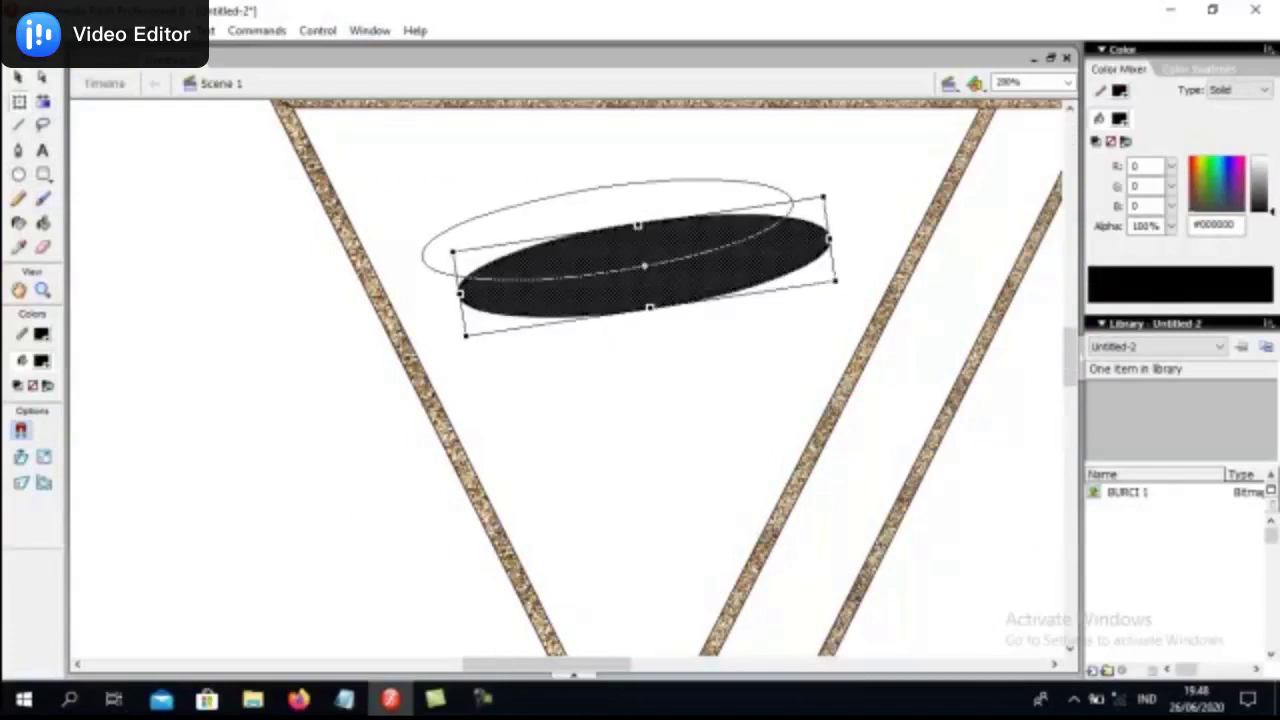
Delete the tilted oval's black fill, keeping its outline.
key(ctrl+shift+a)
key(v)
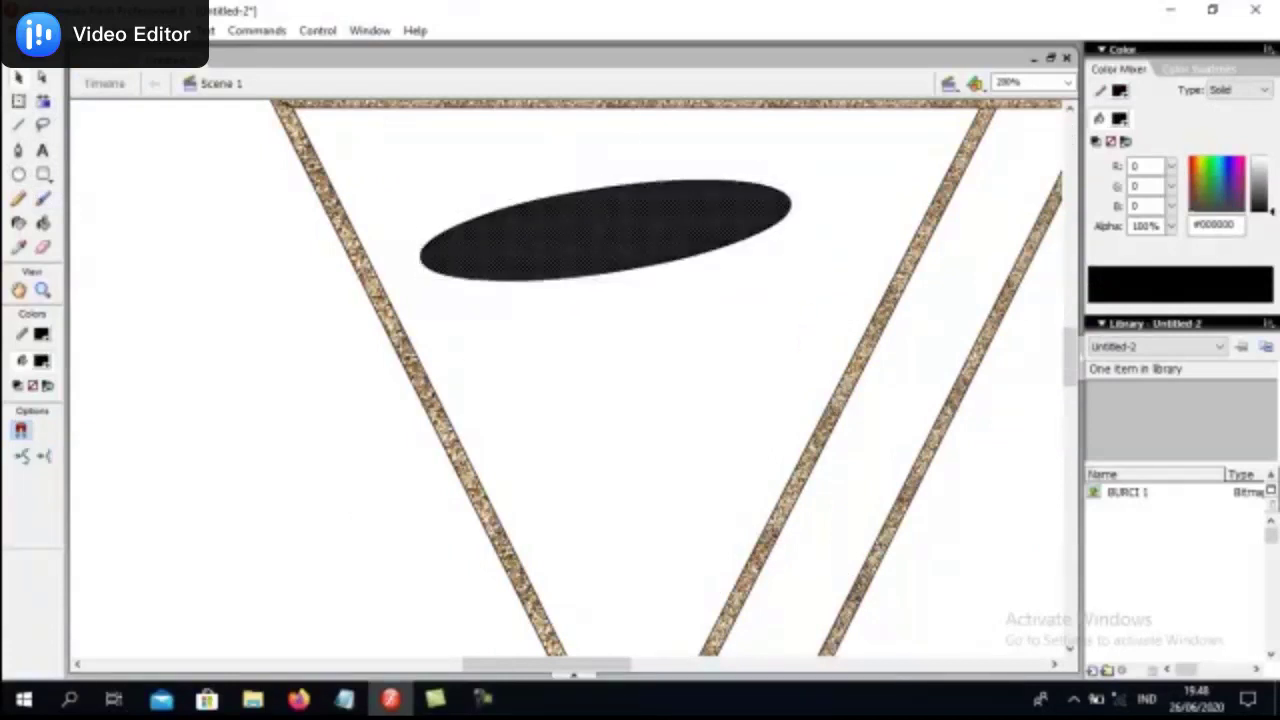
key(Delete)
Draw a face contour below the oval with straight lines shaped into curves, and add nose and mouth guide lines inside it.
key(n)
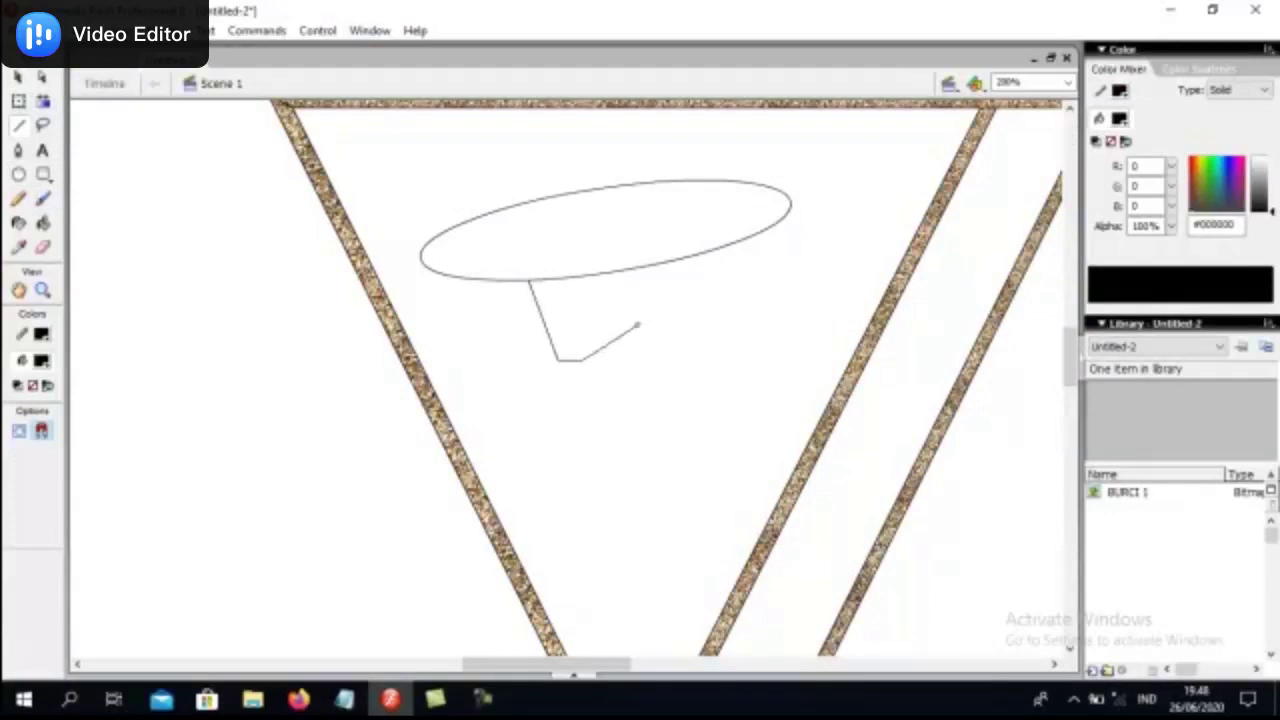
key(v)
key(ctrl+equal)
key(ctrl+equal)
key(n)
drag(565, 447, 779, 430)
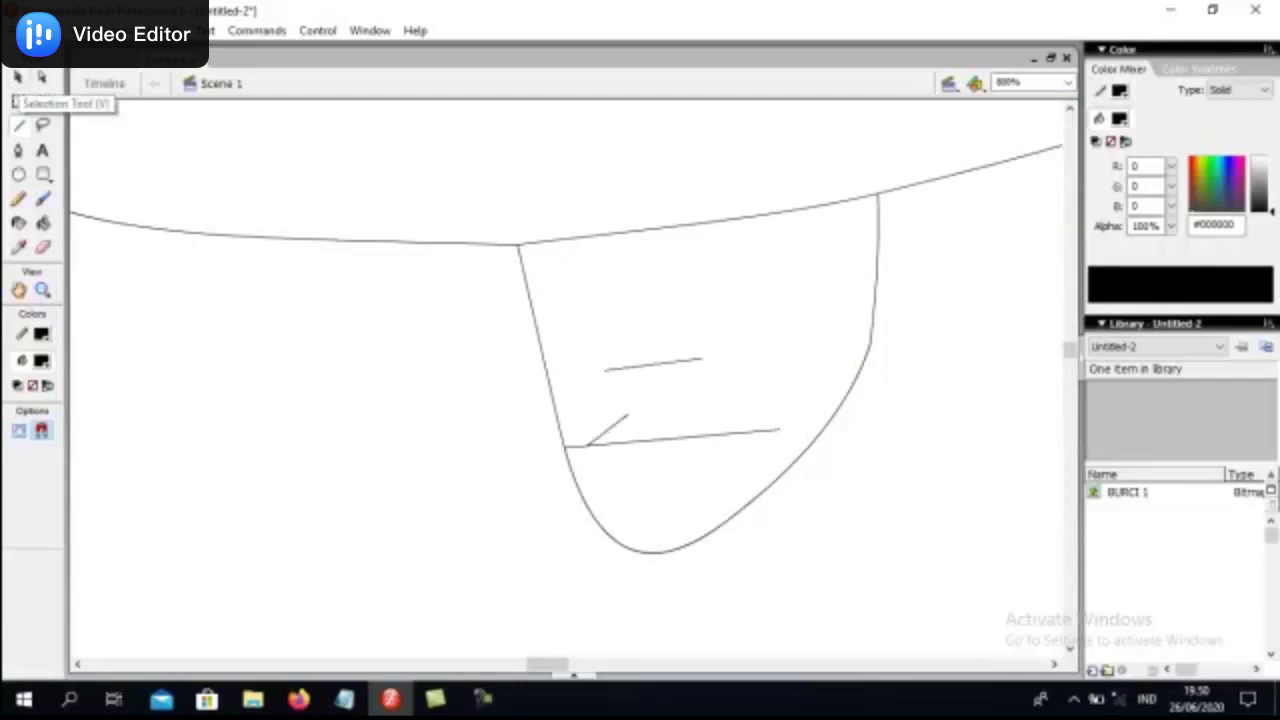
Draw the upper and lower lip outlines around the mouth line and adjust the upper lip's left corner point.
drag(652, 414, 650, 414)
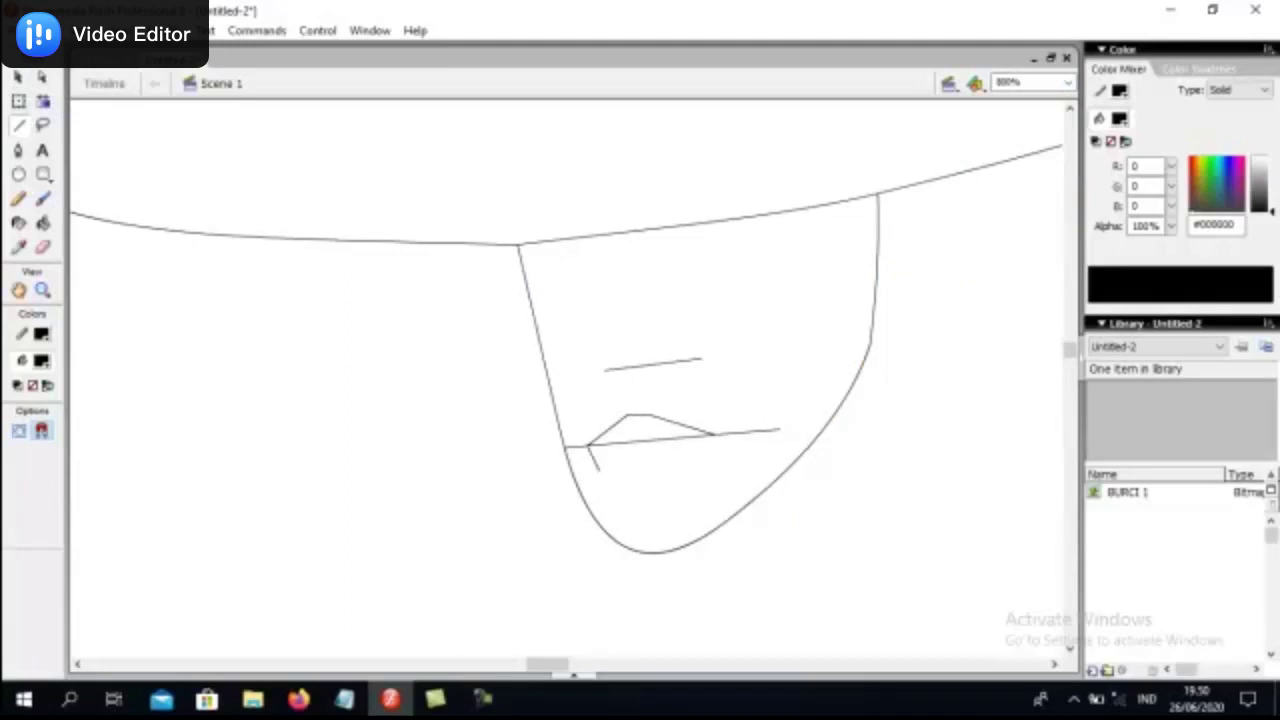
key(v)
drag(628, 414, 608, 413)
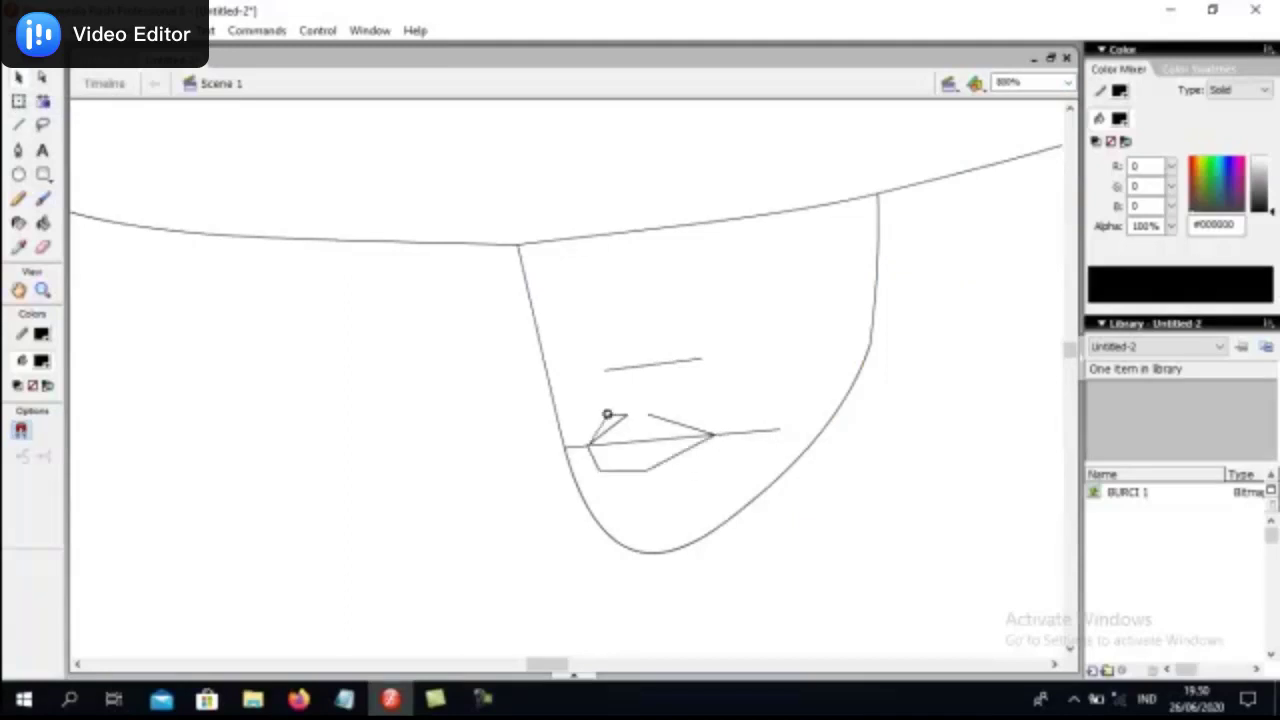
Curve the face's left side and reshape the chin, and delete the mouth line's ends beyond the lips.
drag(540, 340, 535, 338)
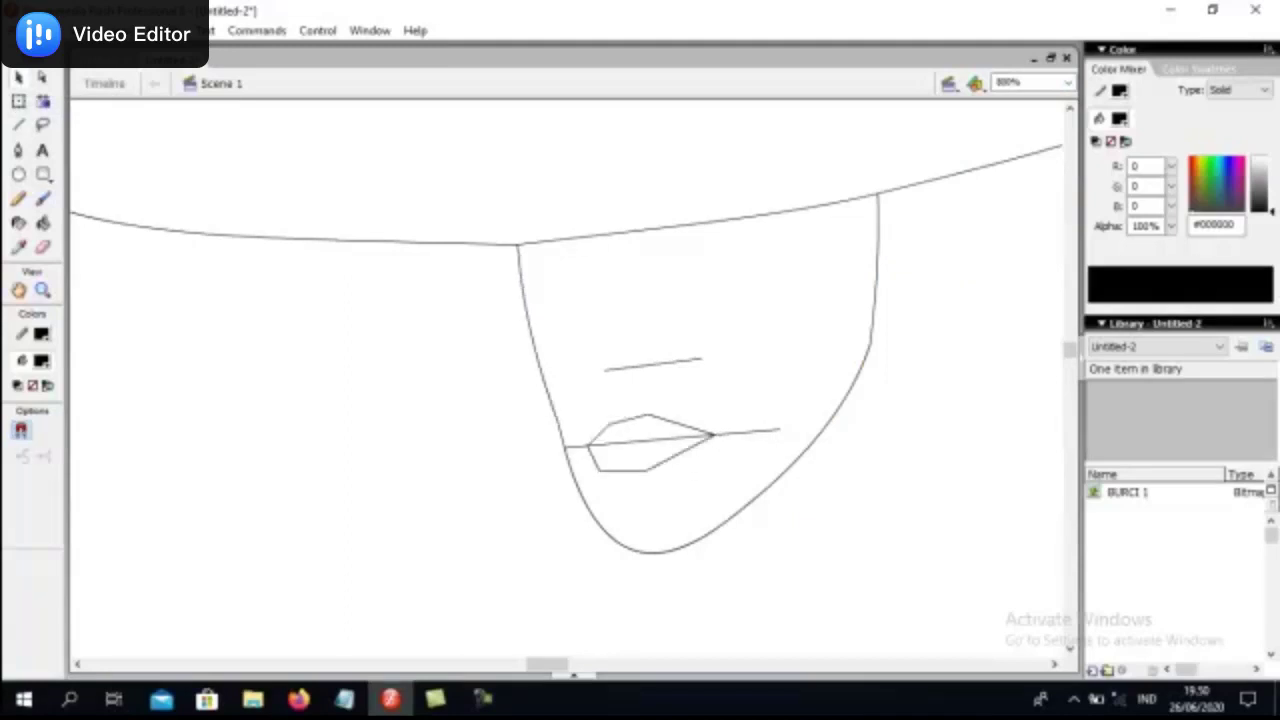
drag(795, 445, 826, 427)
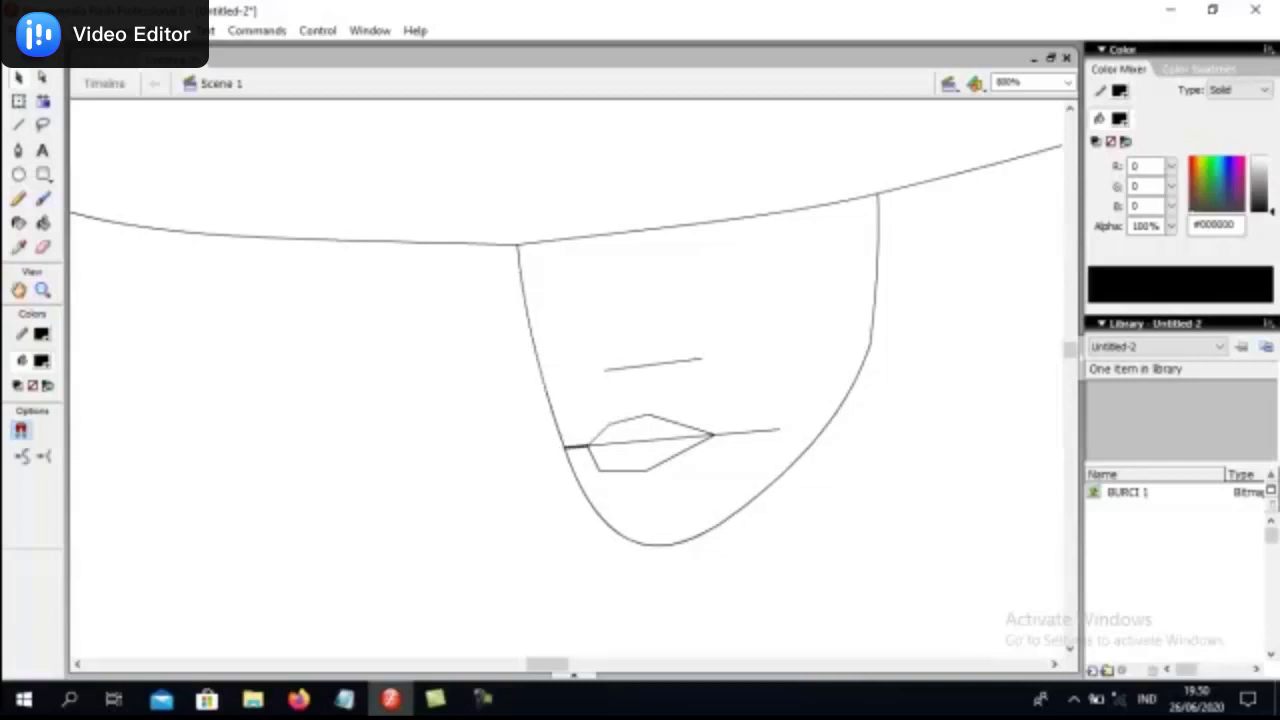
key(Delete)
click(1066, 82)
click(1010, 190)
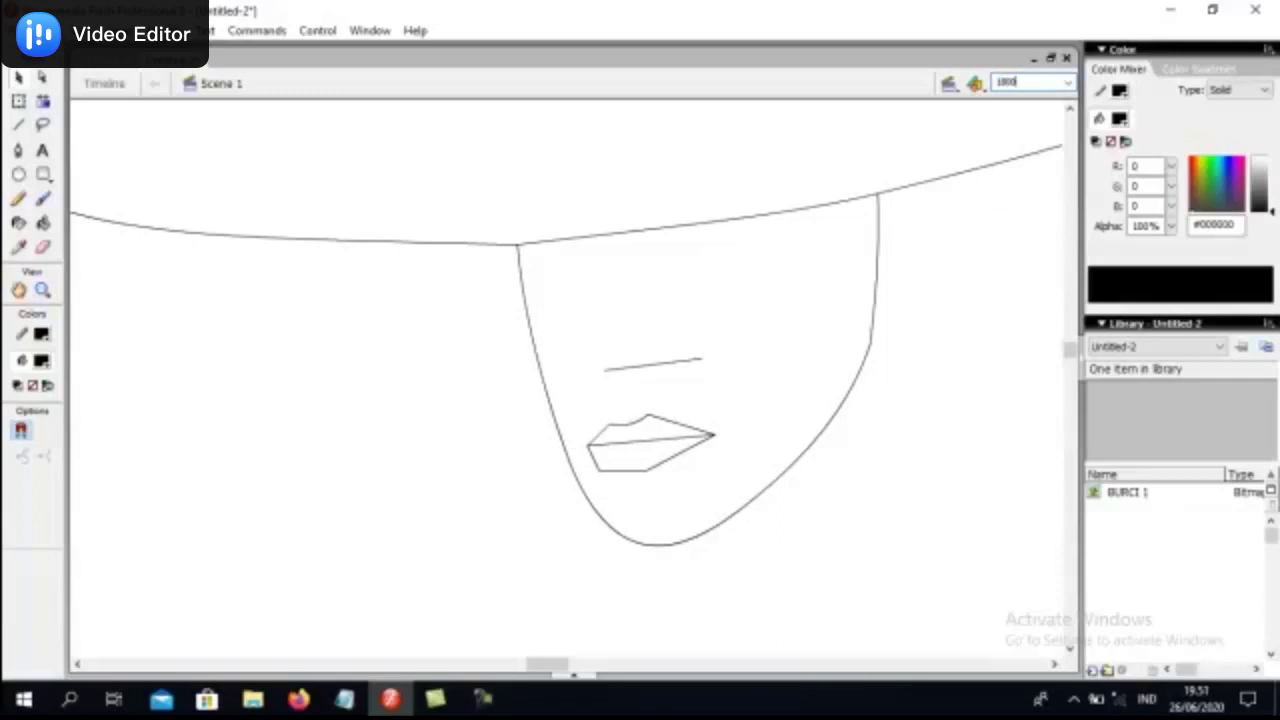
Reshape the lower lip's bottom edge and bend the nose base line into a shallow curve.
text(1500)
key(Return)
drag(633, 549, 640, 550)
drag(640, 550, 716, 549)
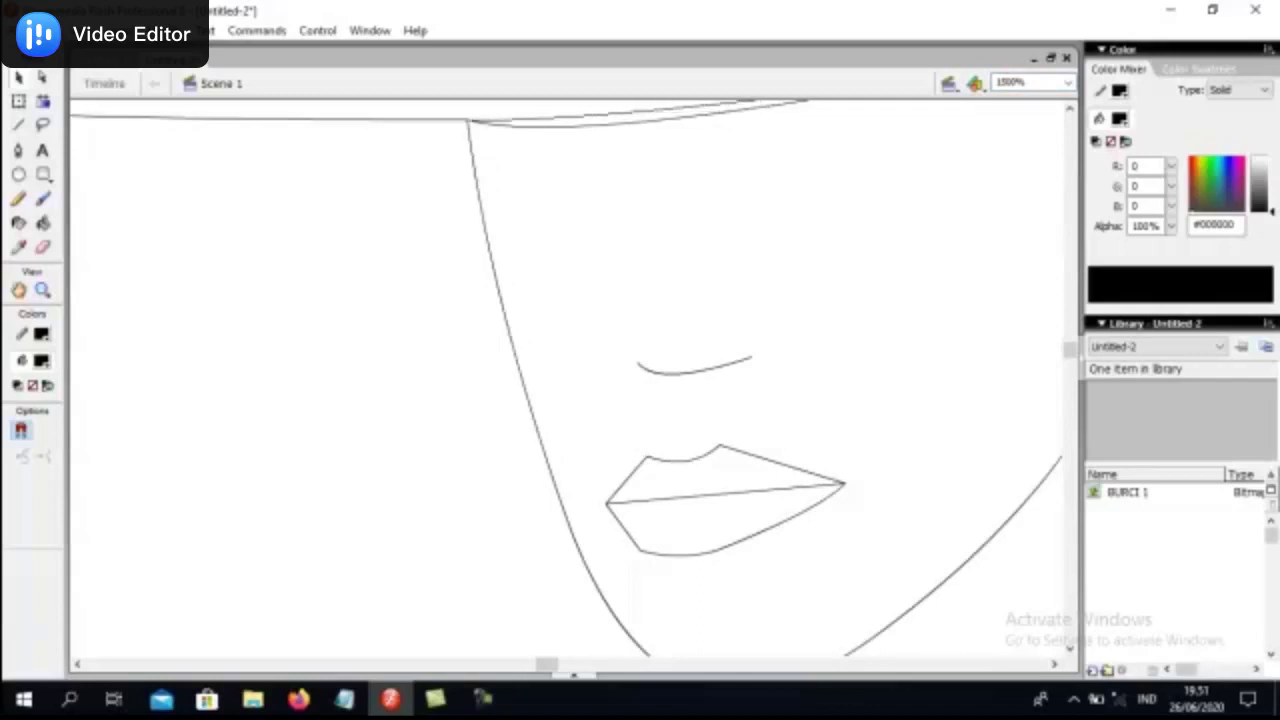
Draw the nose bridge from the oval's edge to the nose base and shape the tip and nostril into curves.
key(n)
mouse_move(660, 110)
mouse_down()
mouse_move(636, 254)
mouse_move(640, 370)
mouse_up()
key(v)
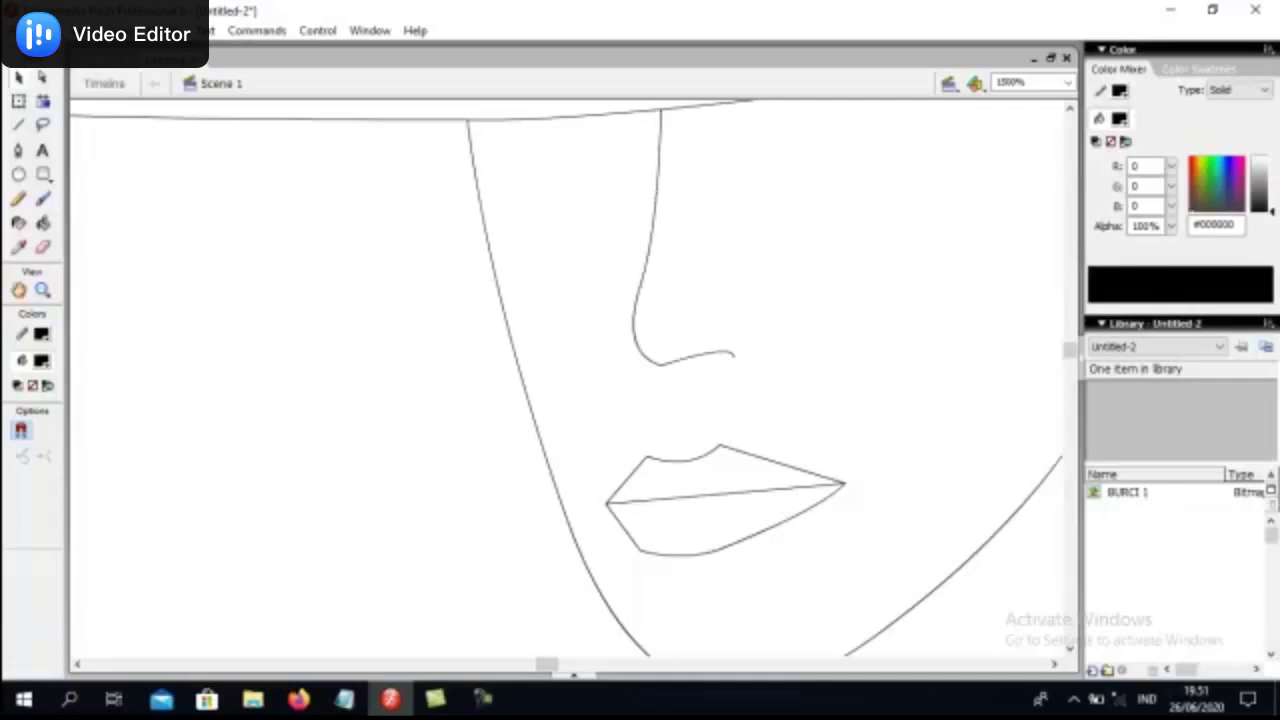
click(18, 124)
key(v)
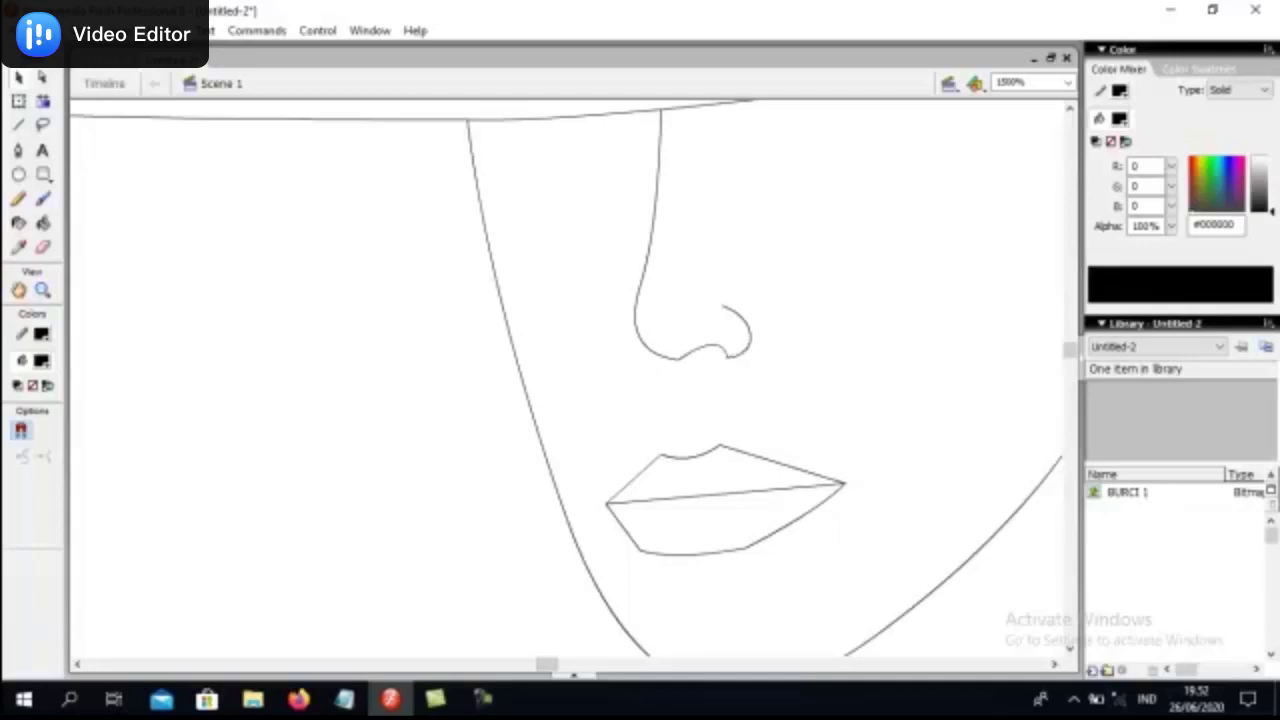
key(n)
key(v)
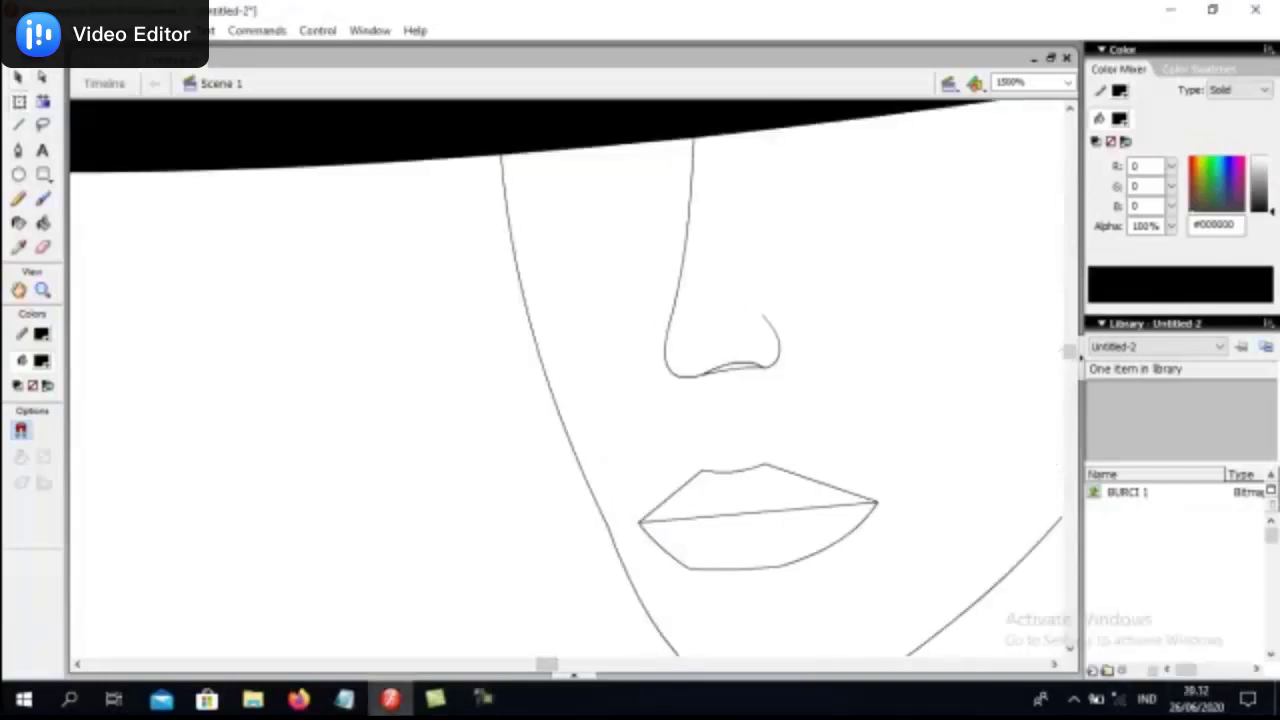
Draw the neck's two sides from the chin and the jaw's right corner, adding a short line at the right neck base.
click(1068, 82)
click(1015, 194)
key(n)
drag(698, 468, 746, 594)
mouse_move(884, 284)
mouse_down()
mouse_move(1030, 572)
mouse_move(1030, 549)
mouse_up()
drag(1030, 549, 1062, 562)
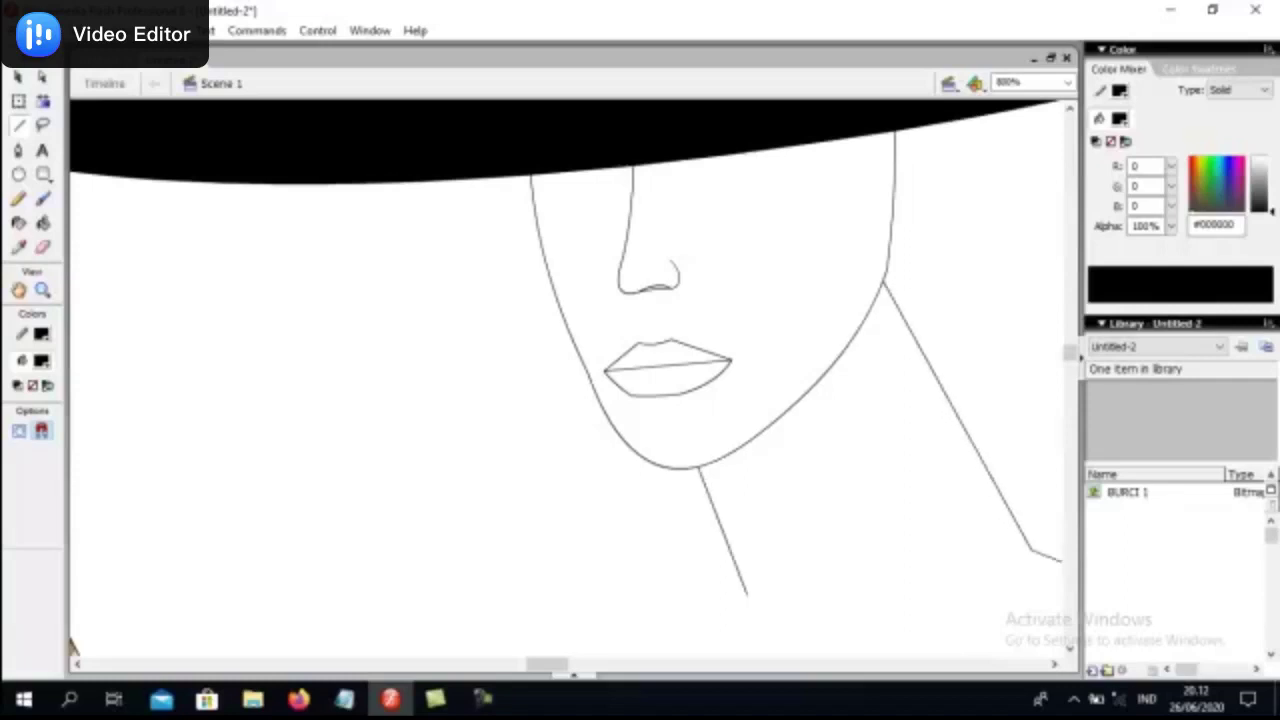
Draw the left shoulder outline with straight lines from the neck outward and down into the upper arm.
click(57, 30)
click(78, 49)
drag(720, 533, 657, 610)
mouse_move(657, 610)
mouse_down()
mouse_move(343, 634)
mouse_move(390, 656)
mouse_up()
scroll(566, 380, down, 3)
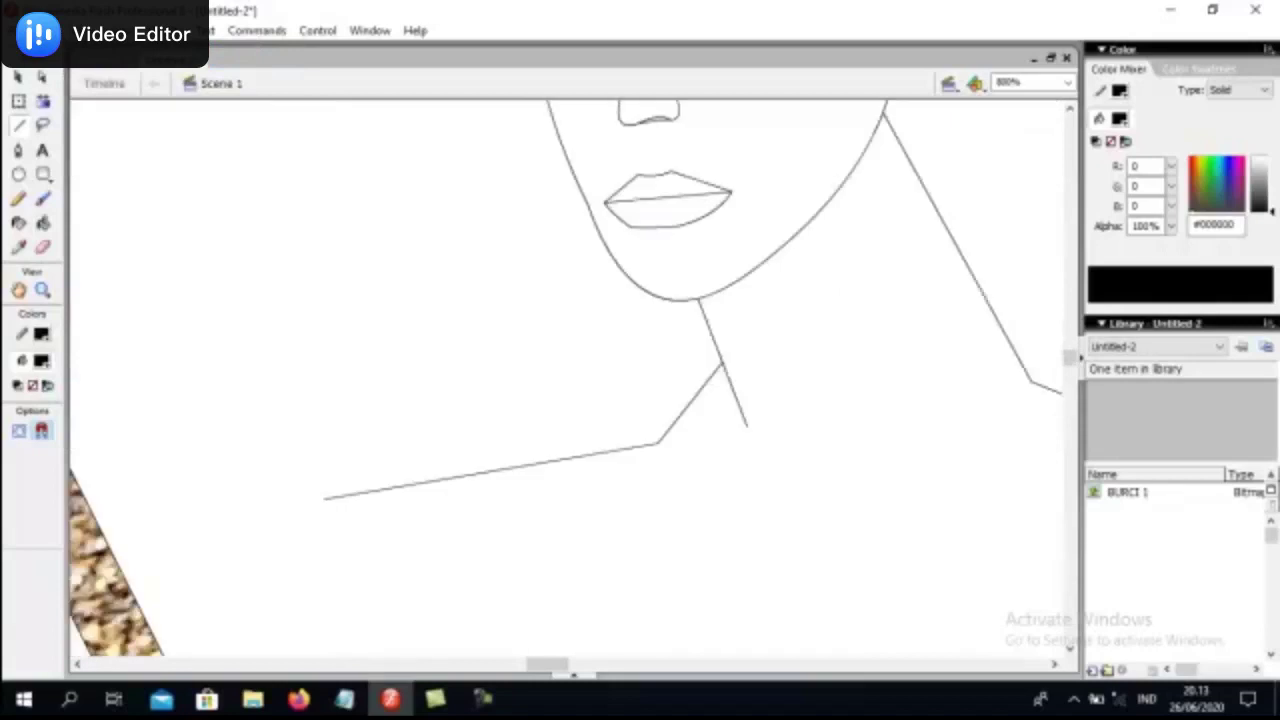
drag(323, 498, 245, 573)
drag(245, 573, 258, 656)
scroll(566, 380, down, 4)
click(1068, 82)
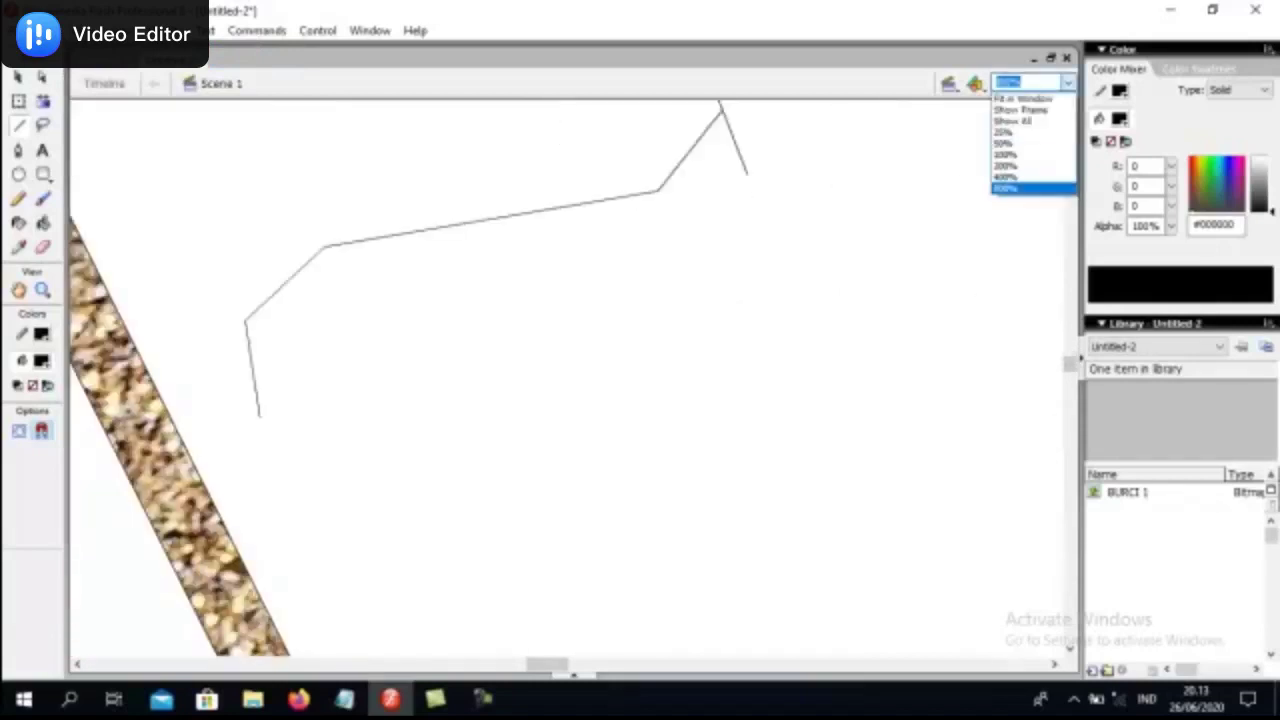
click(1020, 176)
click(18, 78)
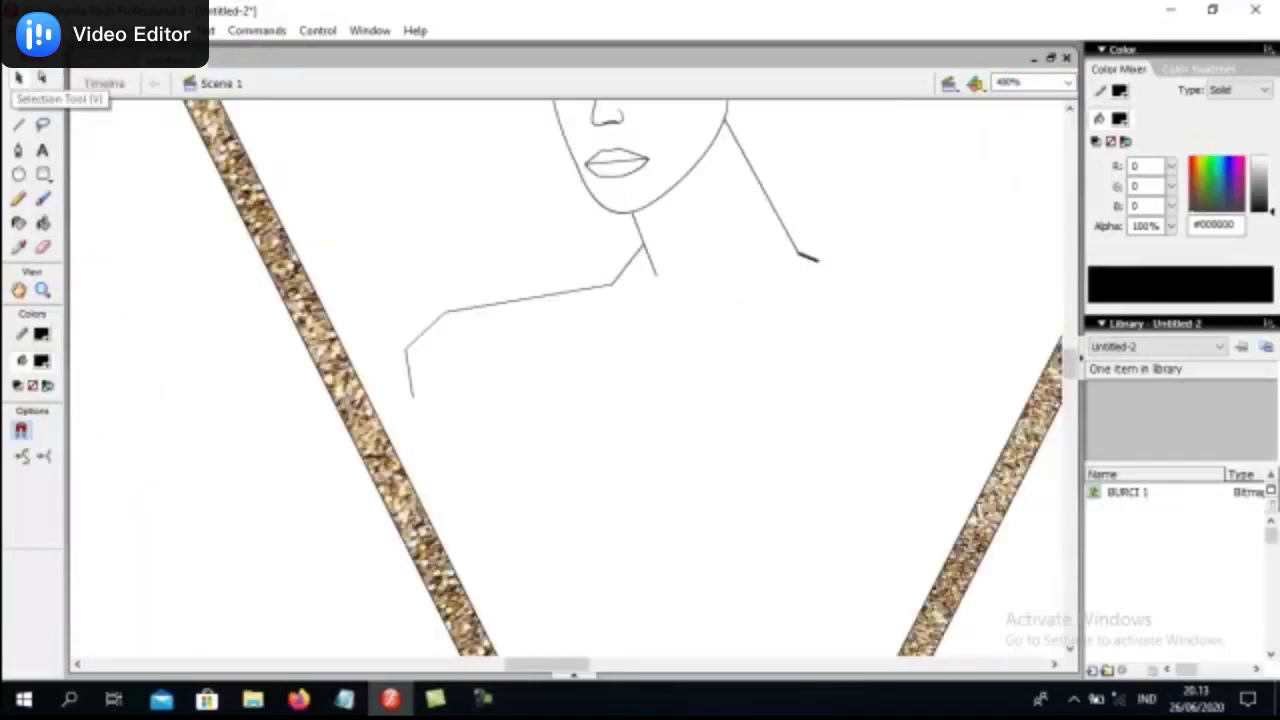
Draw the right shoulder outline with straight lines from the neck side outward and down into the upper arm.
click(18, 125)
drag(788, 231, 998, 276)
drag(998, 276, 1030, 345)
key(v)
Adjust the left shoulder's corner points and draw the left arm line down to the gold strip.
mouse_move(612, 283)
mouse_down()
mouse_move(598, 273)
mouse_move(639, 235)
mouse_up()
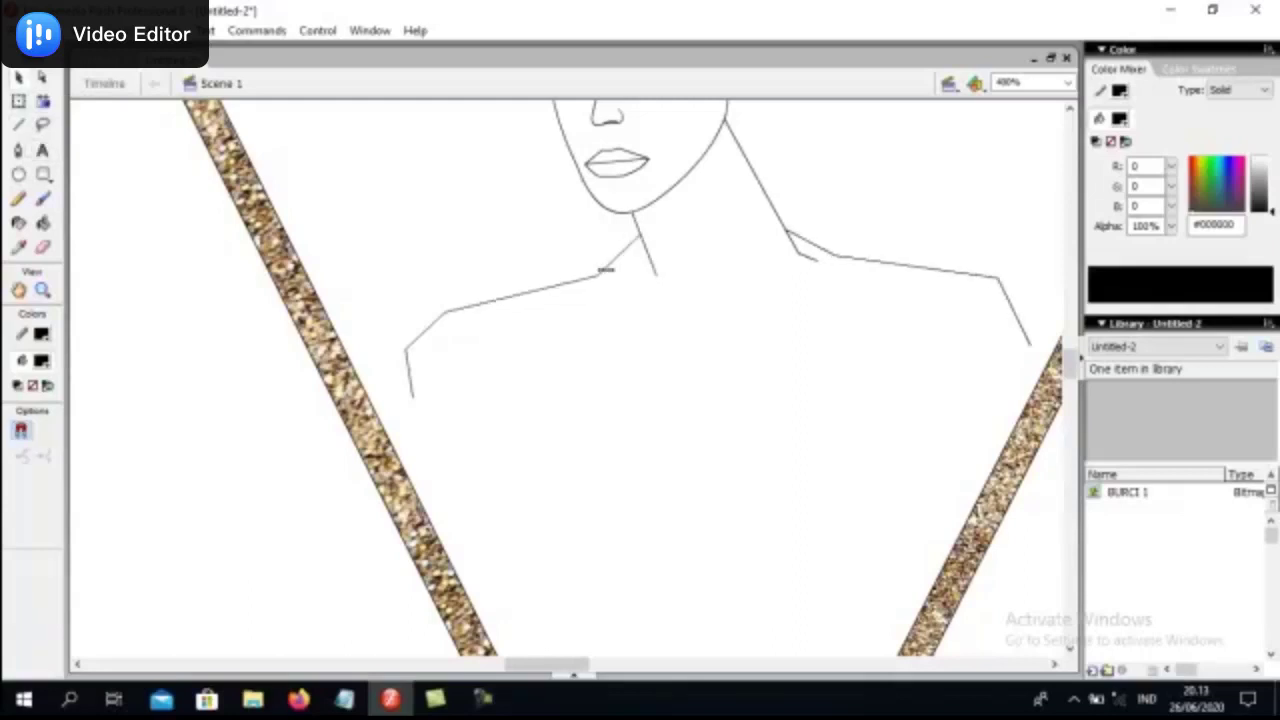
drag(598, 273, 617, 271)
drag(405, 350, 433, 490)
key(ctrl+z)
key(ctrl+z)
key(n)
drag(413, 363, 435, 530)
Undo the trial line below the right shoulder and delete the short leftover line at the right neck base.
drag(834, 258, 793, 479)
key(ctrl+z)
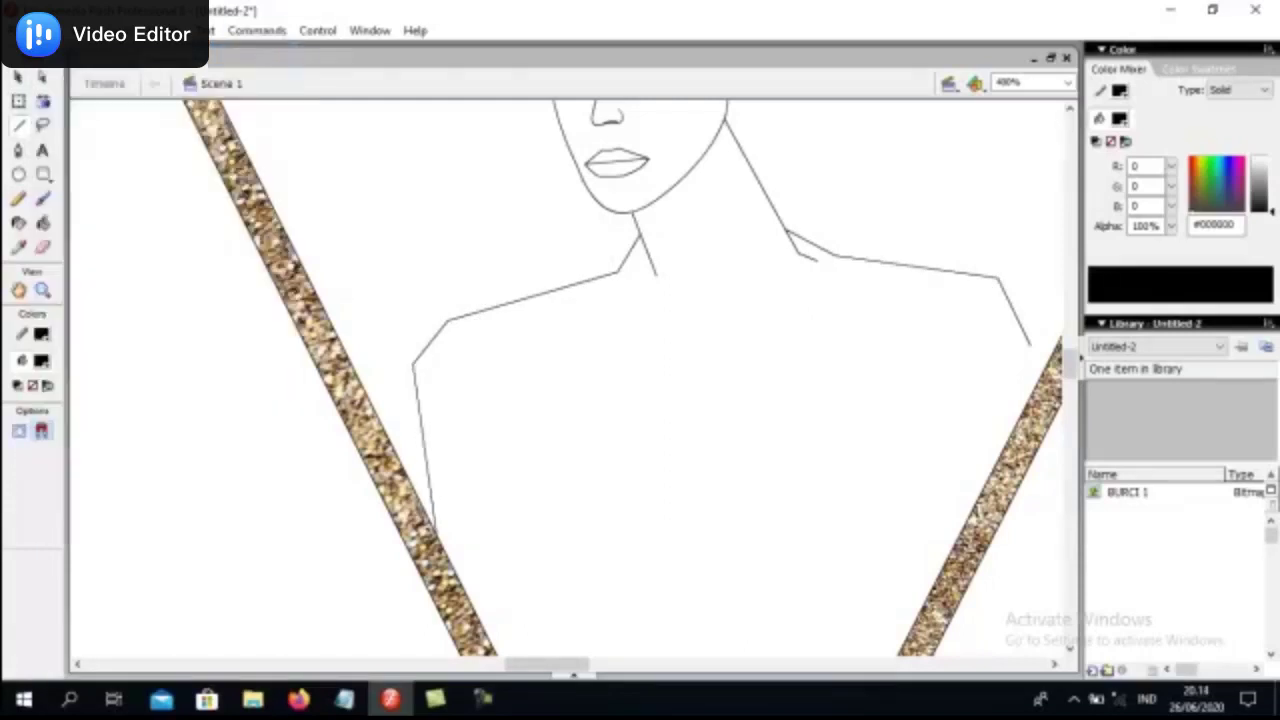
click(17, 78)
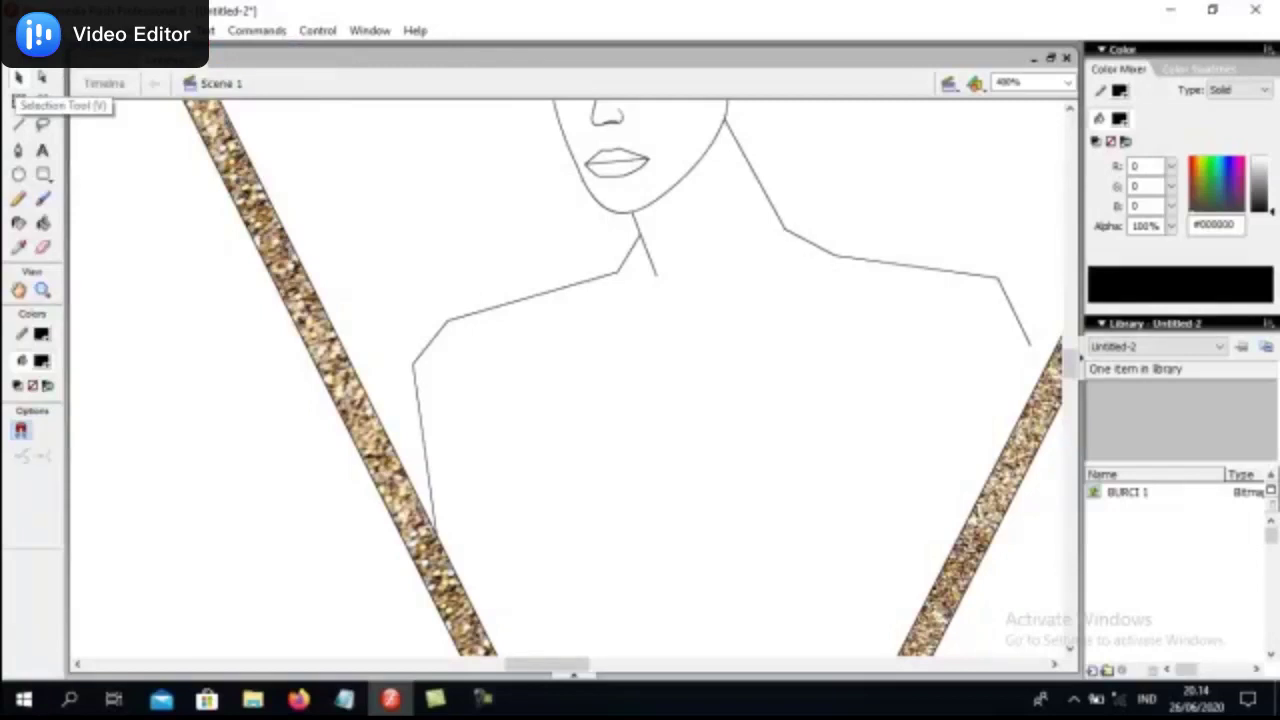
Draw two lines from the neck's sides meeting low on the chest and curve them into a deep V neckline.
scroll(570, 380, down, 2)
scroll(570, 380, up, 1)
key(n)
drag(785, 146, 680, 622)
mouse_move(640, 154)
mouse_down()
mouse_move(623, 568)
mouse_move(680, 622)
mouse_up()
key(v)
drag(740, 350, 752, 350)
mouse_move(657, 350)
mouse_down()
mouse_move(645, 350)
mouse_move(705, 605)
mouse_up()
Draw the jacket's front line from the V neckline's point down to the gold triangle's inner tip.
scroll(570, 380, down, 3)
key(n)
scroll(570, 380, down, 2)
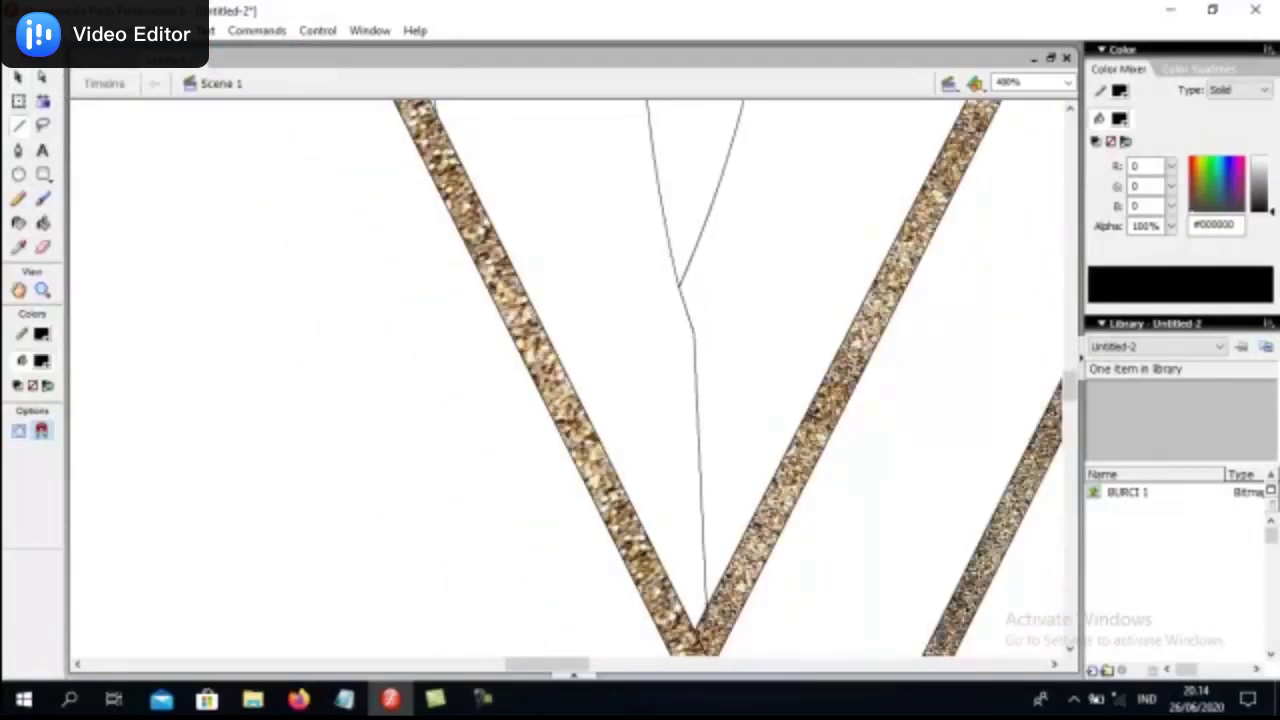
Draw the left collar's outer edge from the shoulder line down to its notch.
scroll(570, 380, up, 5)
drag(584, 291, 578, 296)
drag(578, 296, 598, 326)
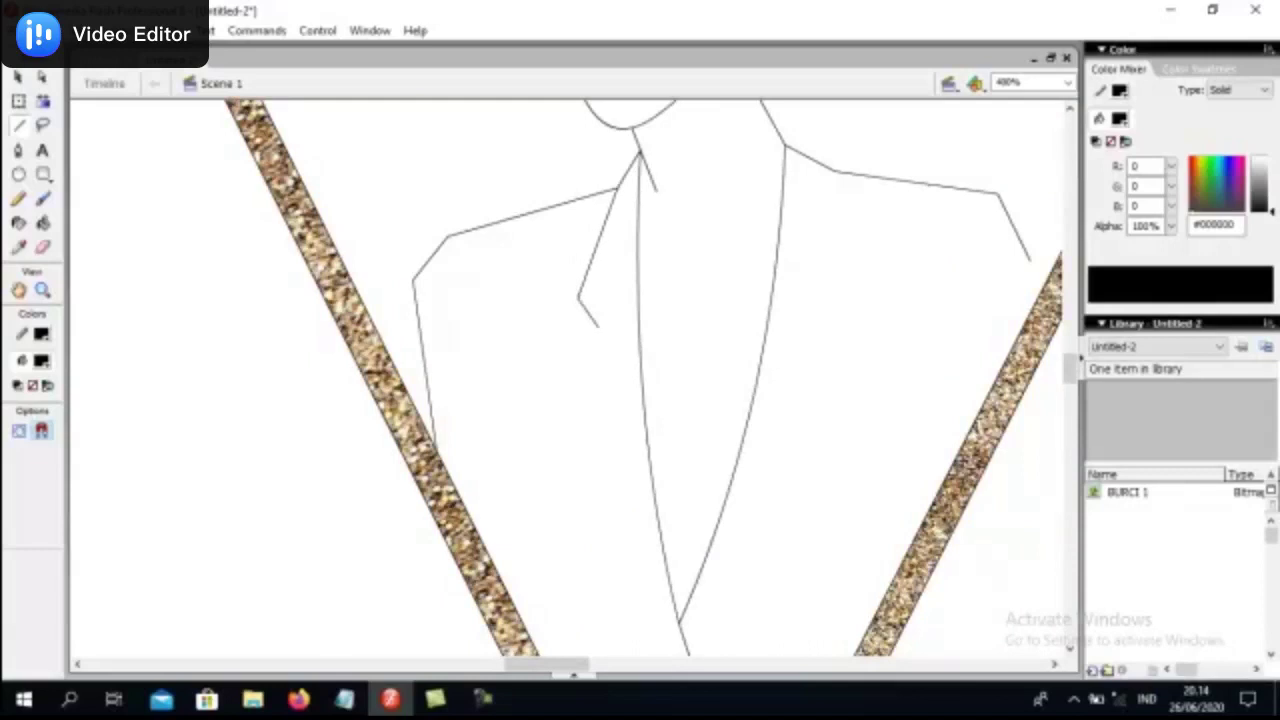
Draw pointed lower lapels on both sides of the V neckline, curve their outer edges, and refine the left collar.
scroll(561, 363, down, 5)
mouse_move(680, 375)
mouse_down()
mouse_move(771, 257)
mouse_move(812, 120)
mouse_move(820, 198)
mouse_up()
scroll(812, 120, up, 2)
scroll(820, 198, up, 2)
click(18, 78)
drag(818, 278, 838, 283)
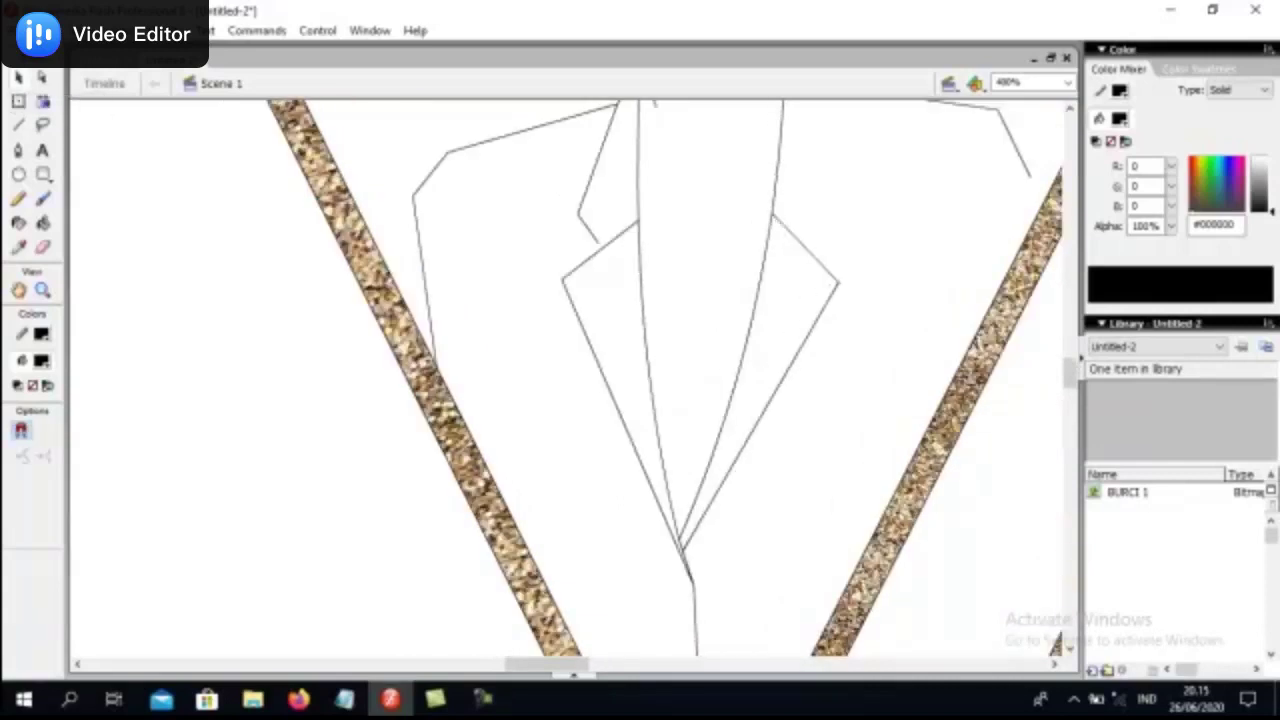
scroll(565, 380, up, 4)
drag(578, 377, 575, 367)
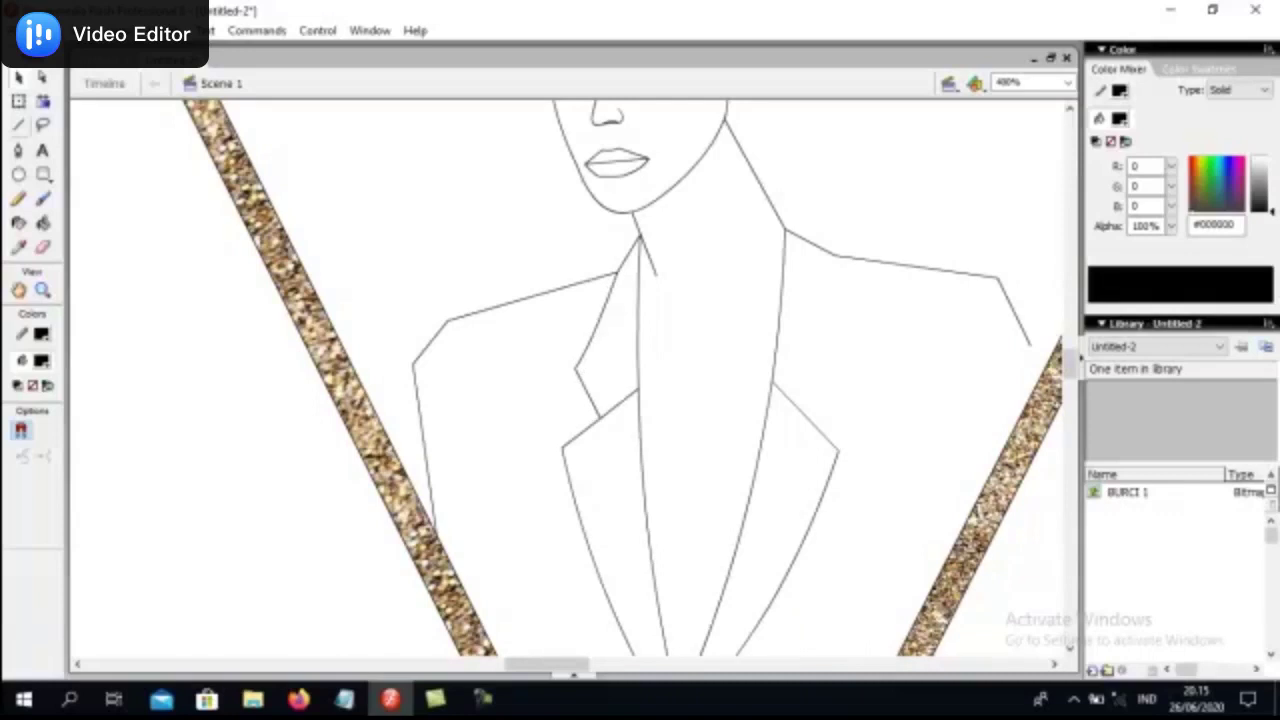
Draw the right collar's outer edge down to its notch and round both shoulder corners.
key(n)
mouse_move(836, 256)
mouse_down()
mouse_move(848, 370)
mouse_move(800, 414)
mouse_up()
click(18, 78)
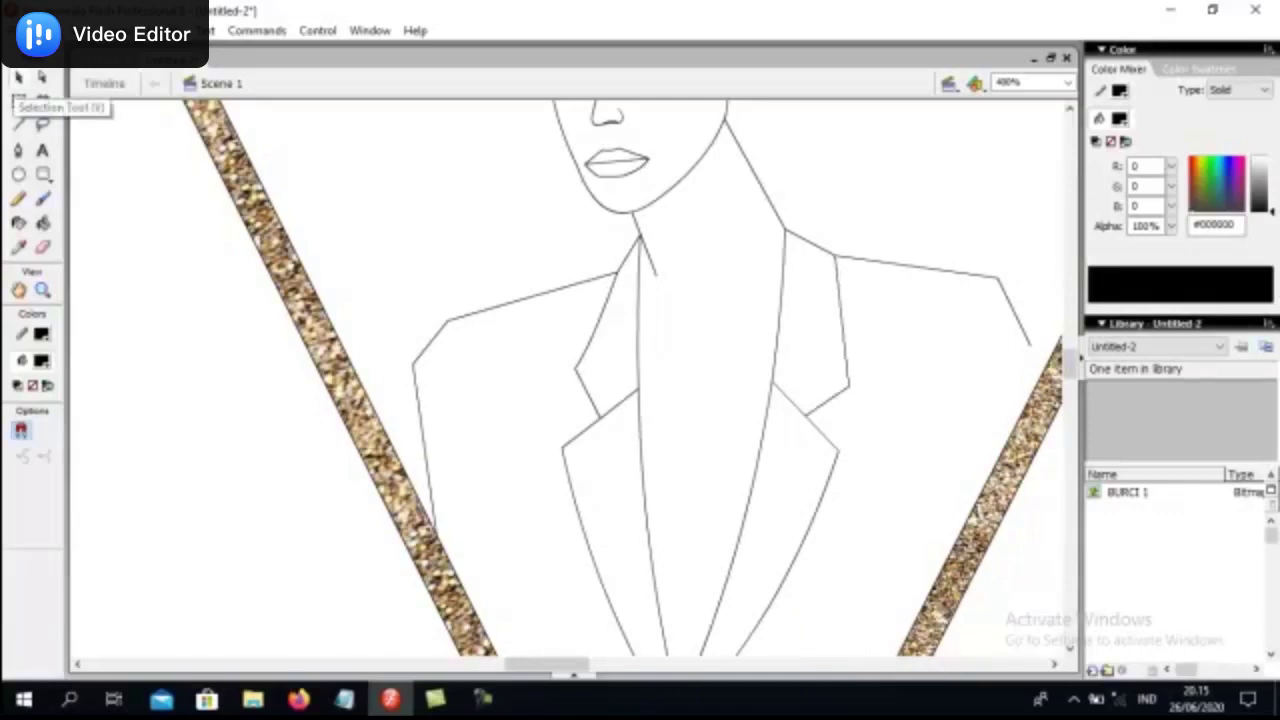
drag(428, 341, 418, 332)
drag(1014, 310, 1025, 296)
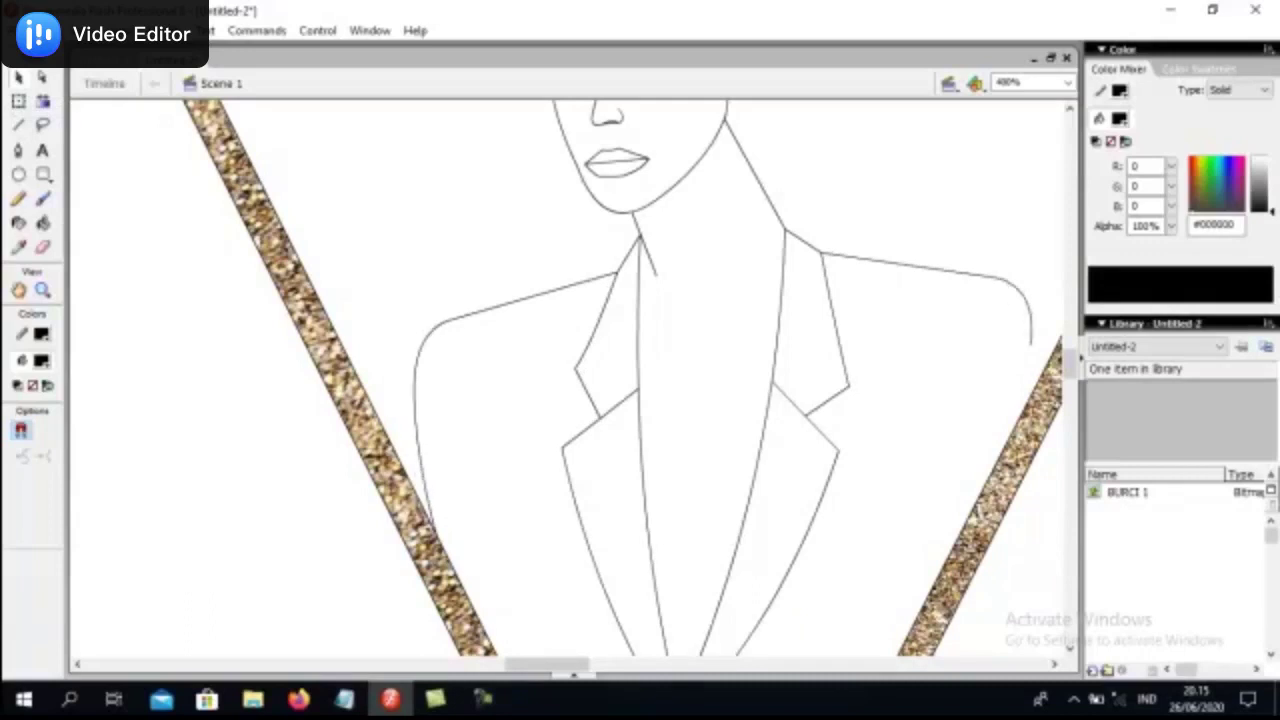
Draw curved outer hair lines from the hat brim to the right neck base and from the left jaw to the collar.
scroll(570, 380, up, 3)
click(18, 124)
mouse_move(802, 115)
mouse_down()
mouse_move(802, 296)
mouse_move(785, 312)
mouse_up()
key(v)
drag(800, 210, 840, 215)
scroll(570, 380, up, 2)
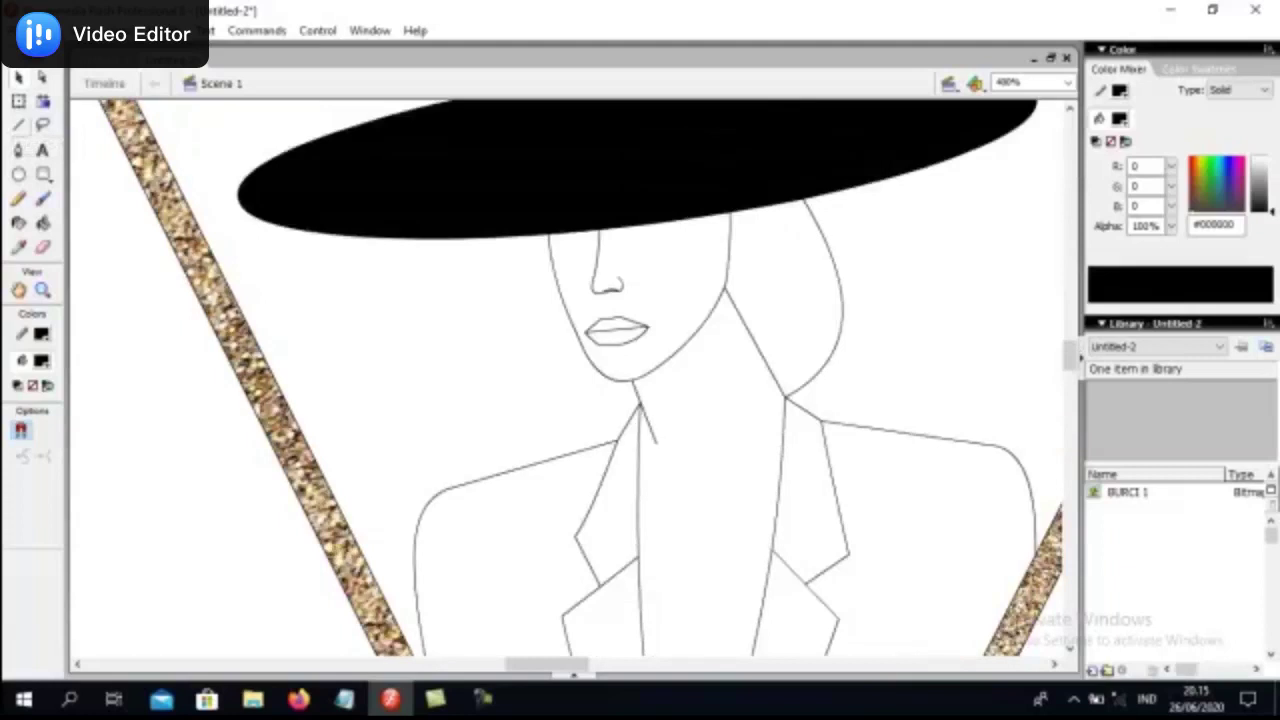
drag(597, 370, 626, 430)
key(v)
Draw two inner hair strands from the brim to the right side of the neck and bow them outward.
click(18, 124)
drag(762, 208, 766, 368)
key(v)
drag(765, 290, 806, 300)
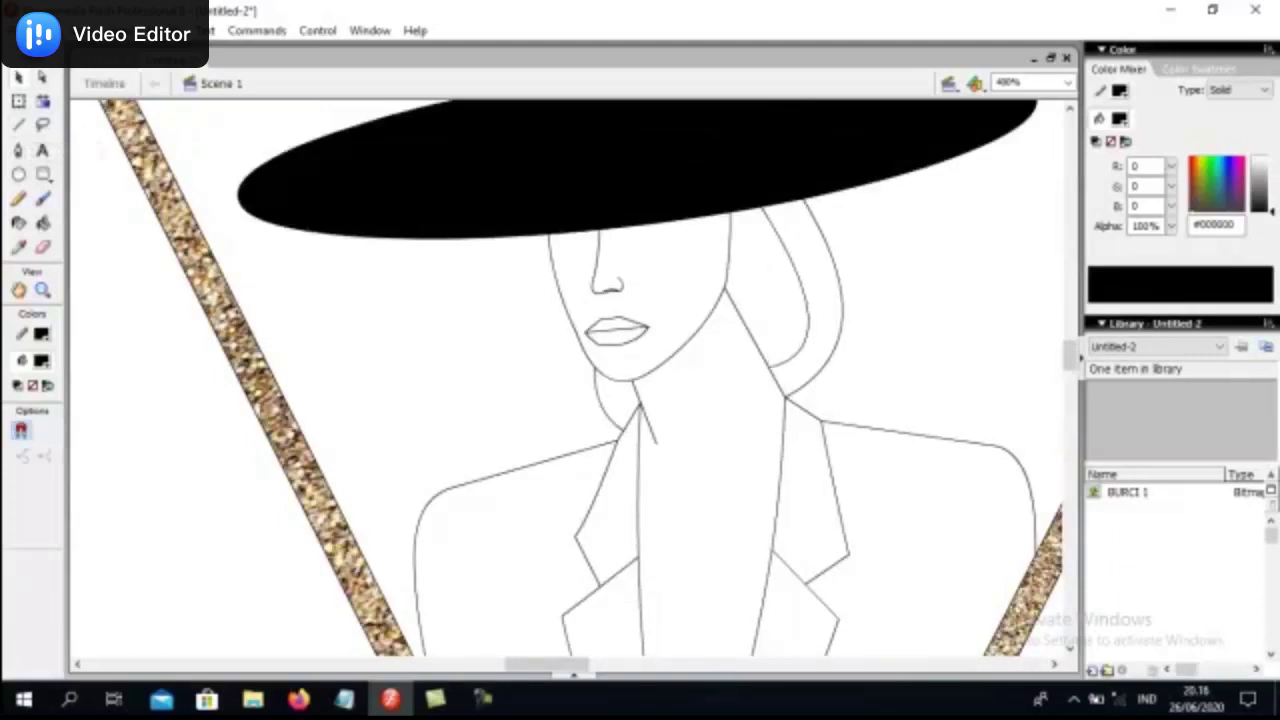
click(18, 124)
drag(746, 210, 766, 366)
key(v)
drag(758, 290, 782, 298)
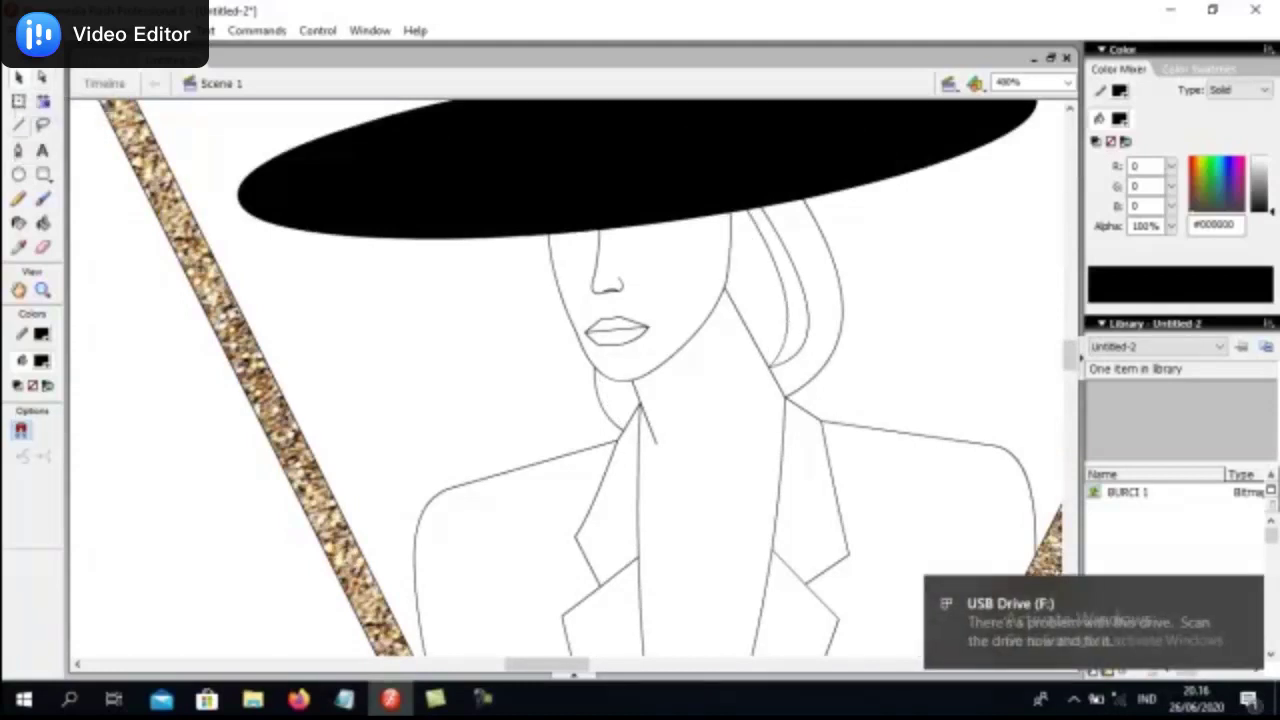
Add a third hair strand from the brim across the right jaw to the neck and curve it outward.
key(n)
drag(709, 216, 766, 366)
key(v)
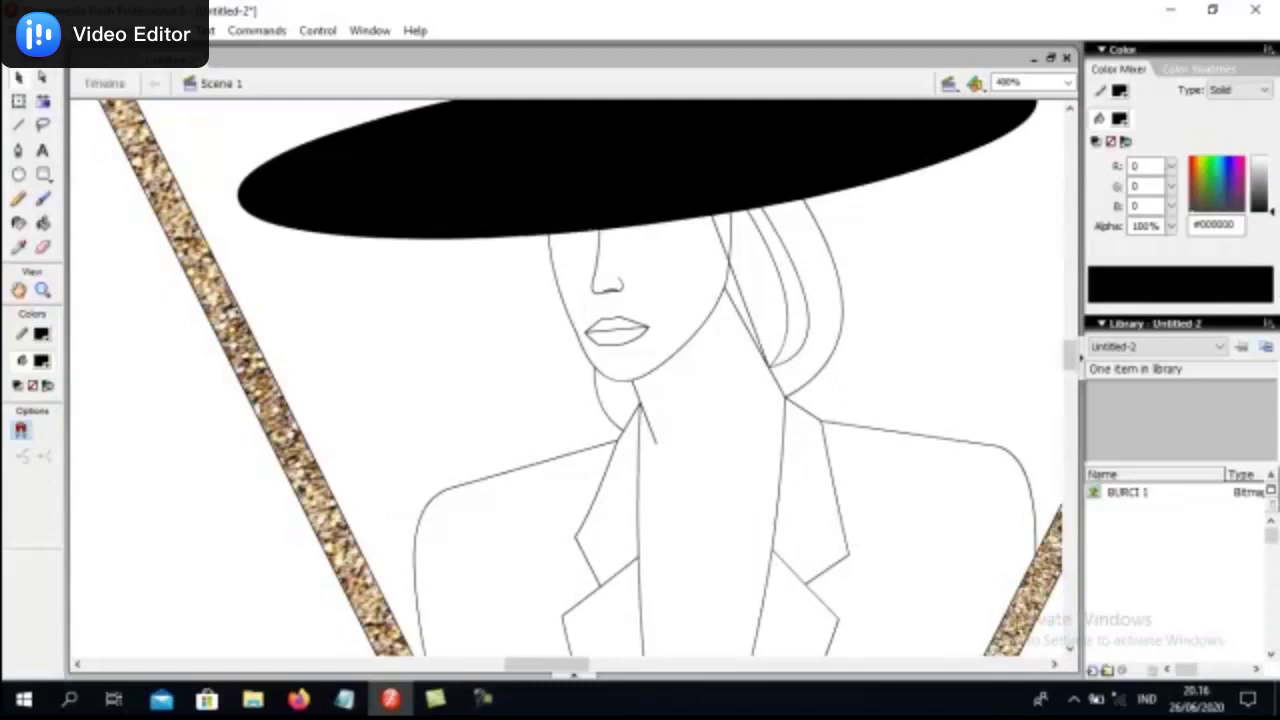
drag(727, 255, 791, 285)
scroll(570, 380, up, 3)
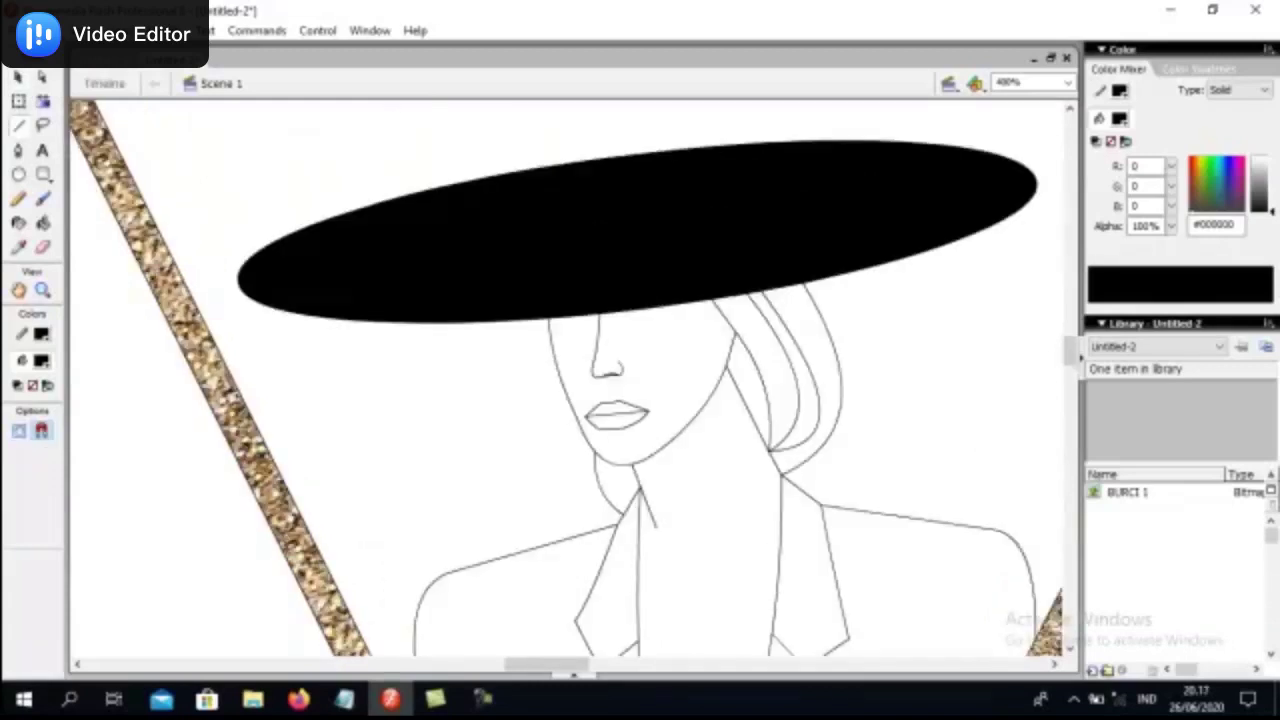
Undo the oval's black fill and draw a four-sided hat crown across its upper edge.
key(ctrl+z)
key(n)
drag(517, 214, 518, 225)
drag(518, 225, 734, 204)
drag(706, 106, 518, 140)
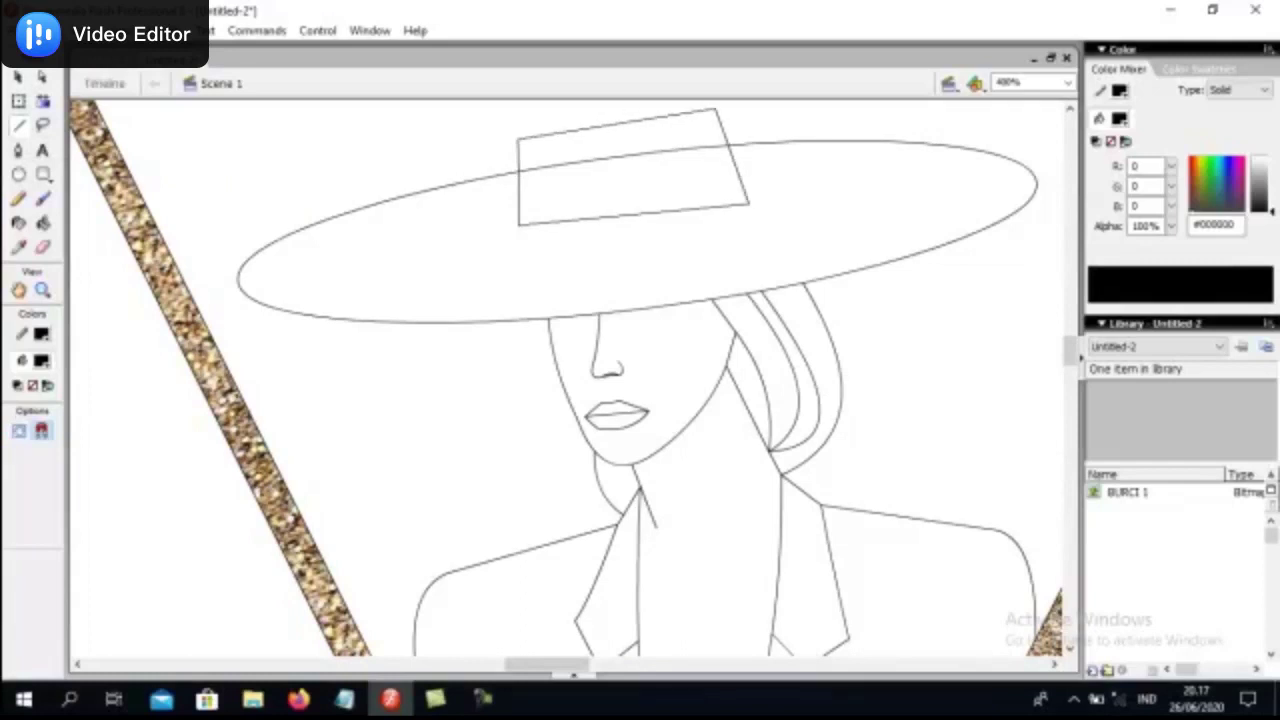
Delete the oval's edge inside the crown and curve the crown's upper and lower edges.
click(18, 77)
click(620, 159)
key(Delete)
drag(617, 125, 620, 101)
drag(633, 217, 633, 238)
Draw the hat band's upper edge across the crown and curve it parallel to the crown's base.
click(18, 124)
drag(518, 205, 740, 178)
click(18, 77)
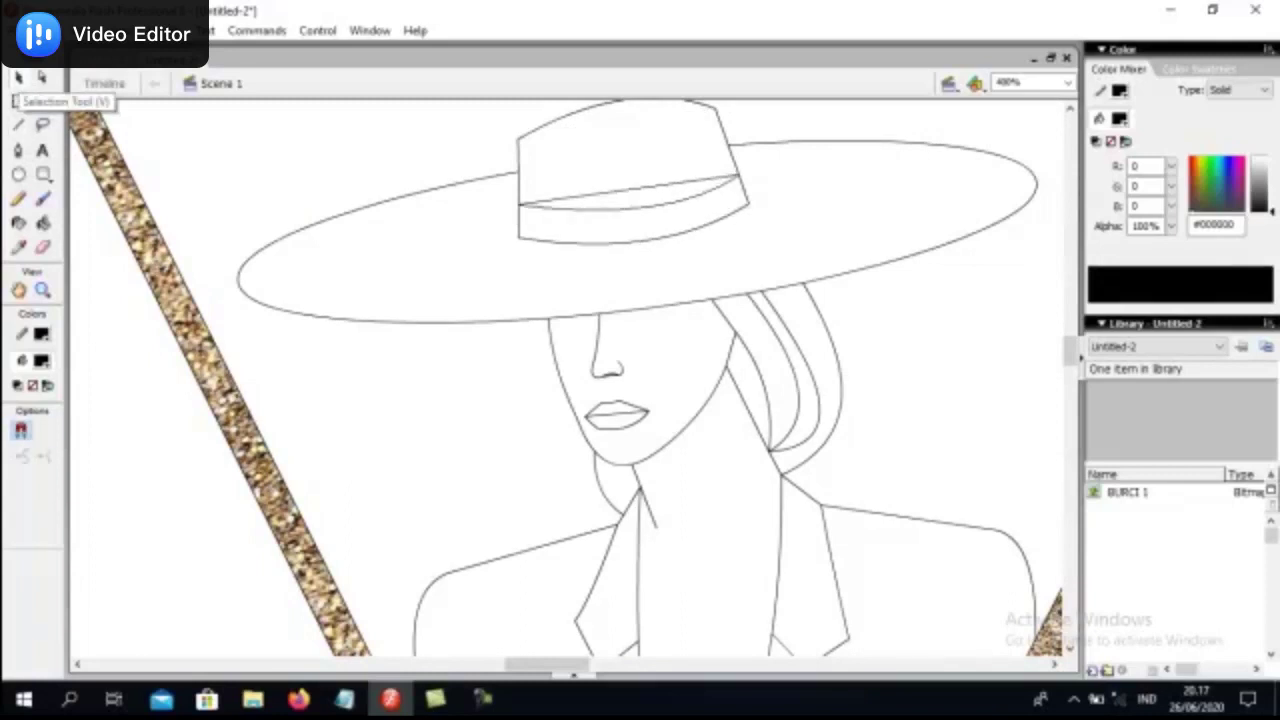
Adjust the band's and crown's right corner points and reshape the crown's top into a rounded curve peaking at the right.
scroll(570, 380, up, 3)
drag(748, 288, 760, 285)
drag(716, 188, 728, 184)
drag(620, 190, 620, 165)
click(620, 165)
key(n)
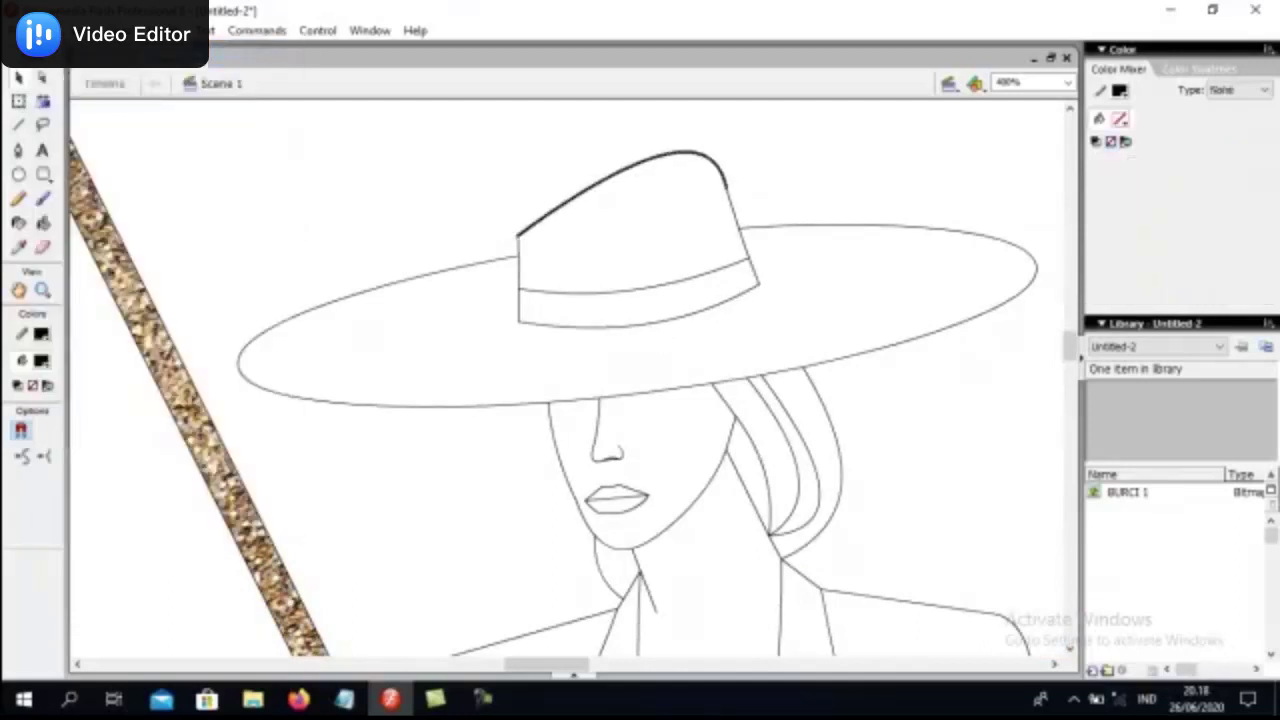
Draw a slightly sagging top edge across the V neckline and a sleeve seam from each shoulder to the gold strips.
scroll(570, 380, down, 15)
drag(640, 353, 760, 350)
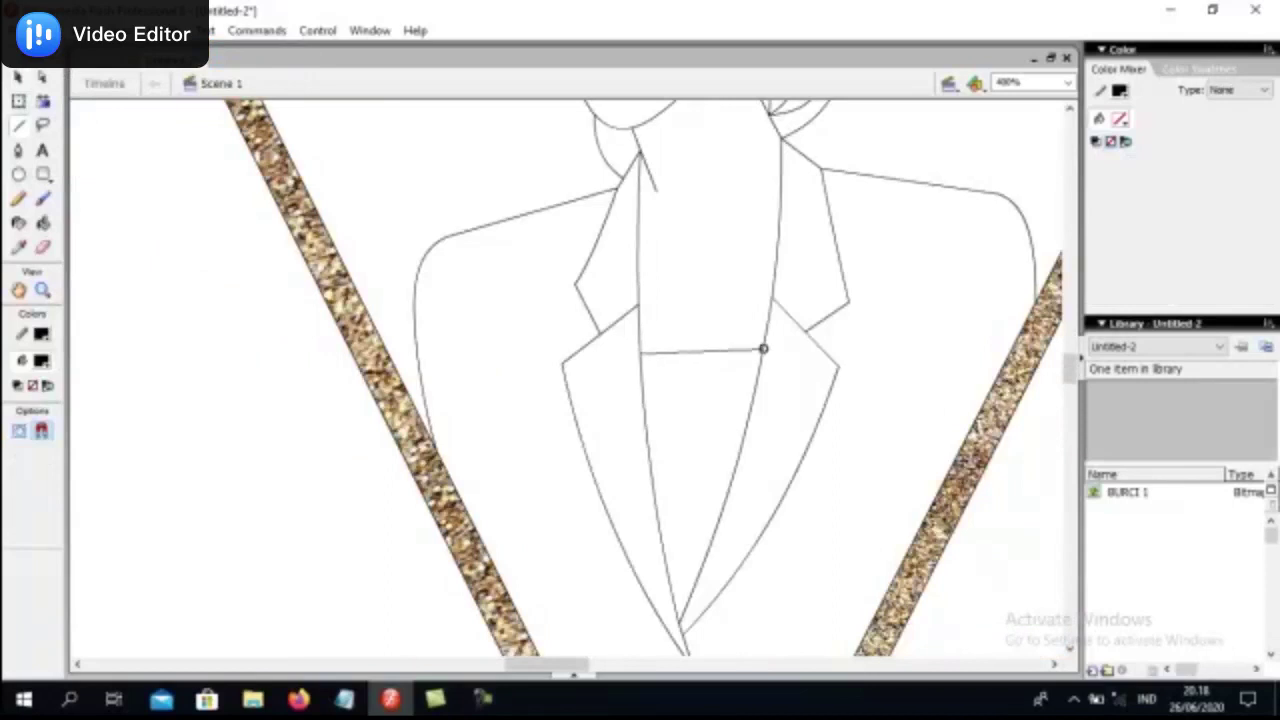
click(18, 78)
click(18, 124)
drag(436, 250, 512, 612)
drag(998, 195, 966, 408)
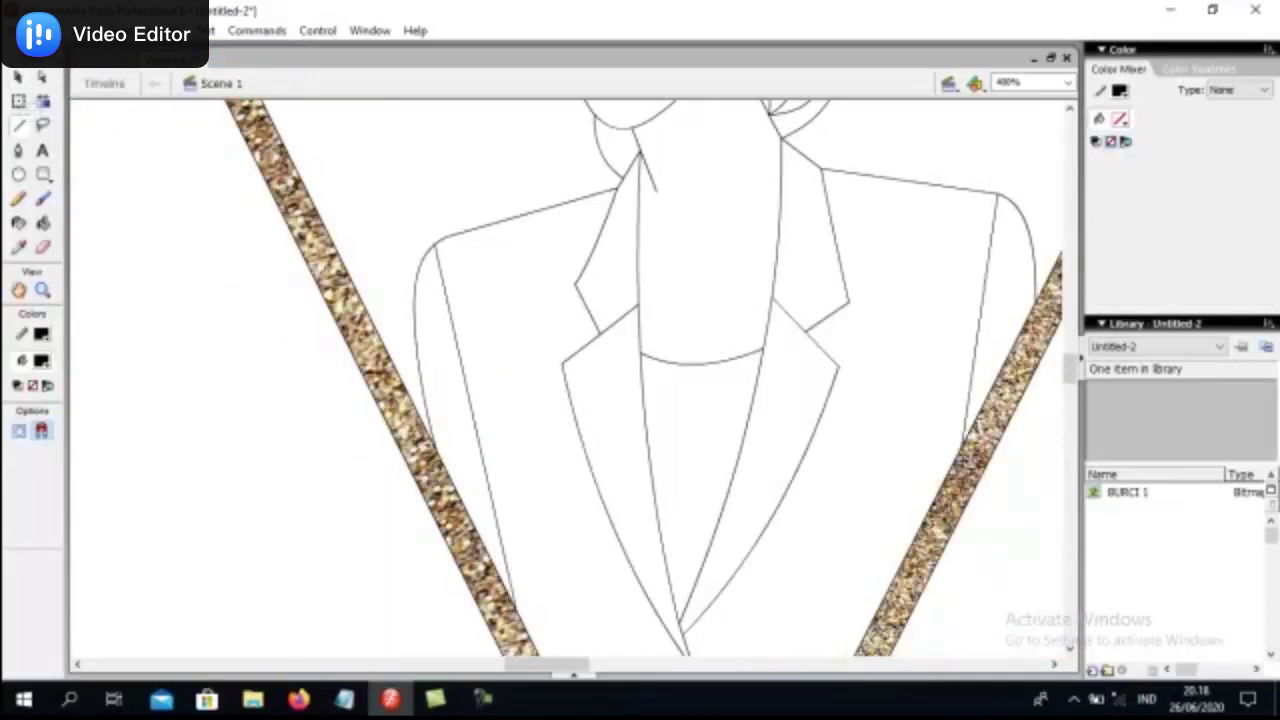
Delete the jacket's slanted front line and redraw it straighter from the lapels' point to the gold strips.
scroll(570, 380, up, 10)
scroll(570, 380, down, 15)
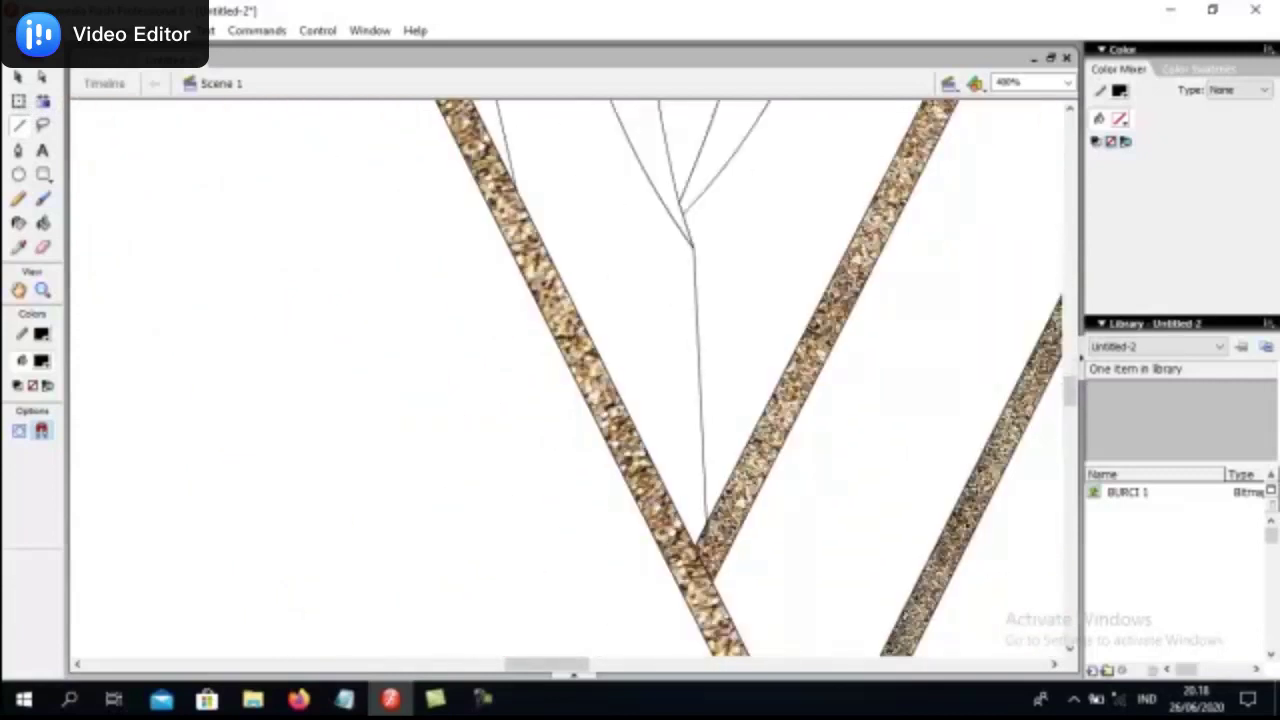
key(v)
click(699, 400)
key(Delete)
key(n)
drag(692, 248, 680, 536)
Set the fill type to Bitmap, import the black damask pattern image, and fill the right jacket front with it.
scroll(680, 536, up, 10)
click(1238, 90)
click(1232, 151)
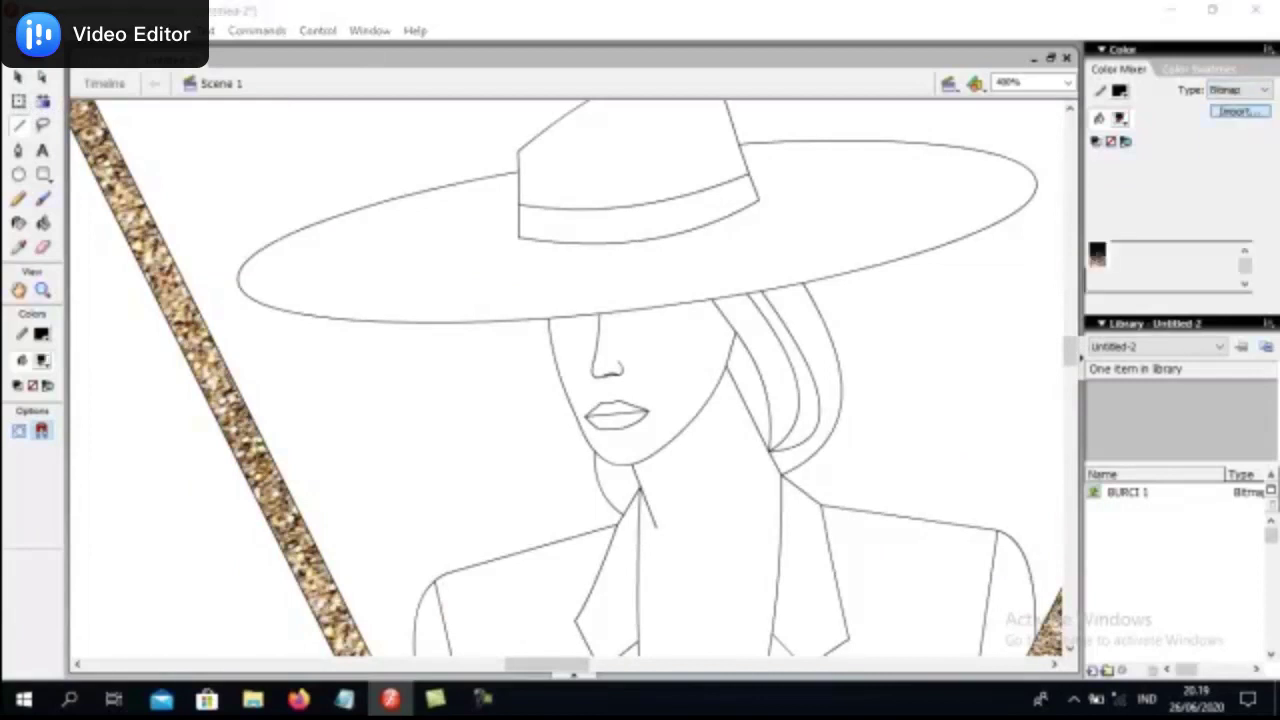
double_click(580, 234)
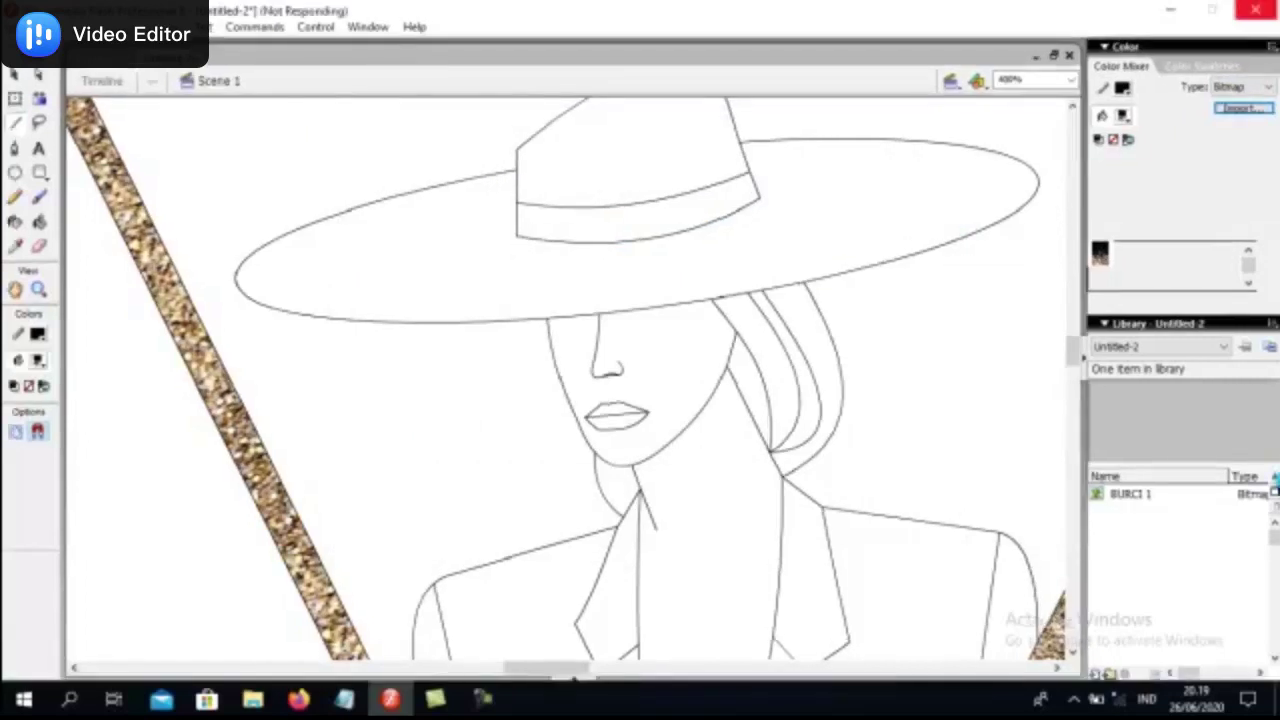
click(43, 223)
scroll(570, 380, down, 5)
click(830, 350)
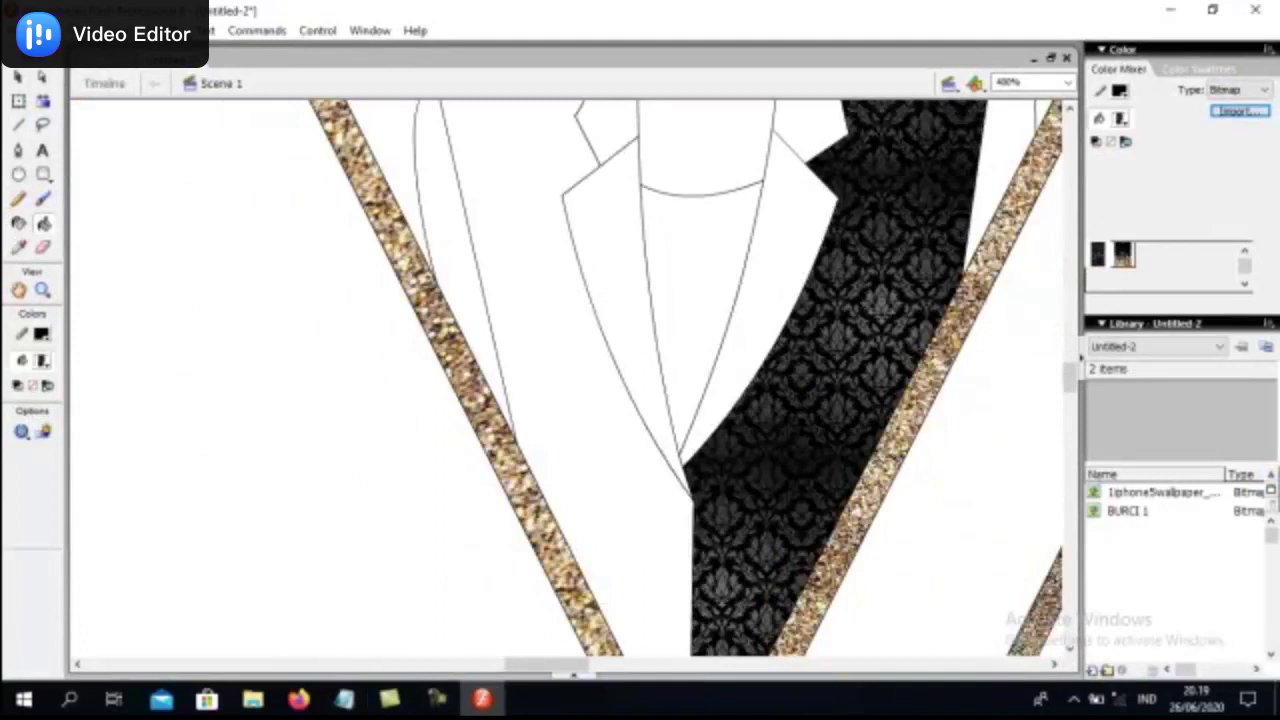
Enlarge the damask pattern in the right jacket front with the Fill Transform tool.
click(1067, 82)
click(1020, 157)
click(43, 101)
click(730, 320)
mouse_move(706, 356)
mouse_down()
mouse_move(631, 509)
mouse_move(594, 505)
mouse_move(723, 466)
mouse_up()
Fill the left jacket front with the damask bitmap and enlarge its pattern to match the right front.
click(43, 223)
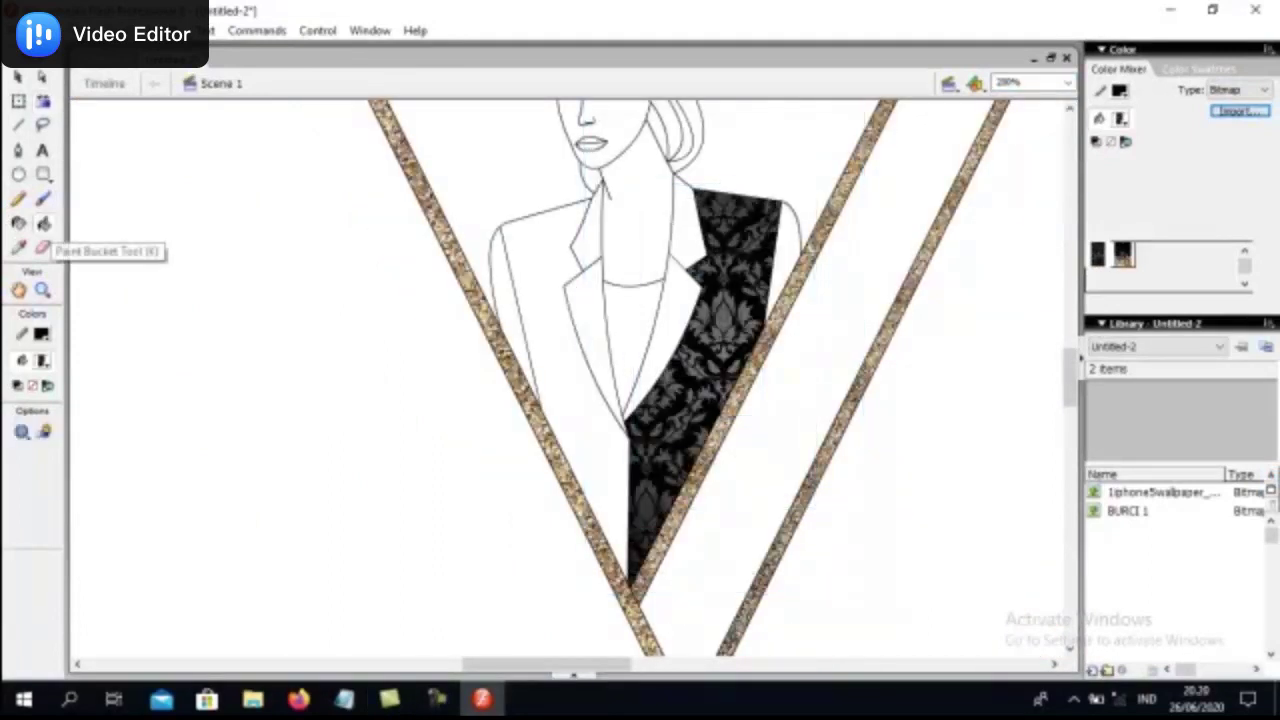
click(545, 330)
click(43, 101)
click(563, 347)
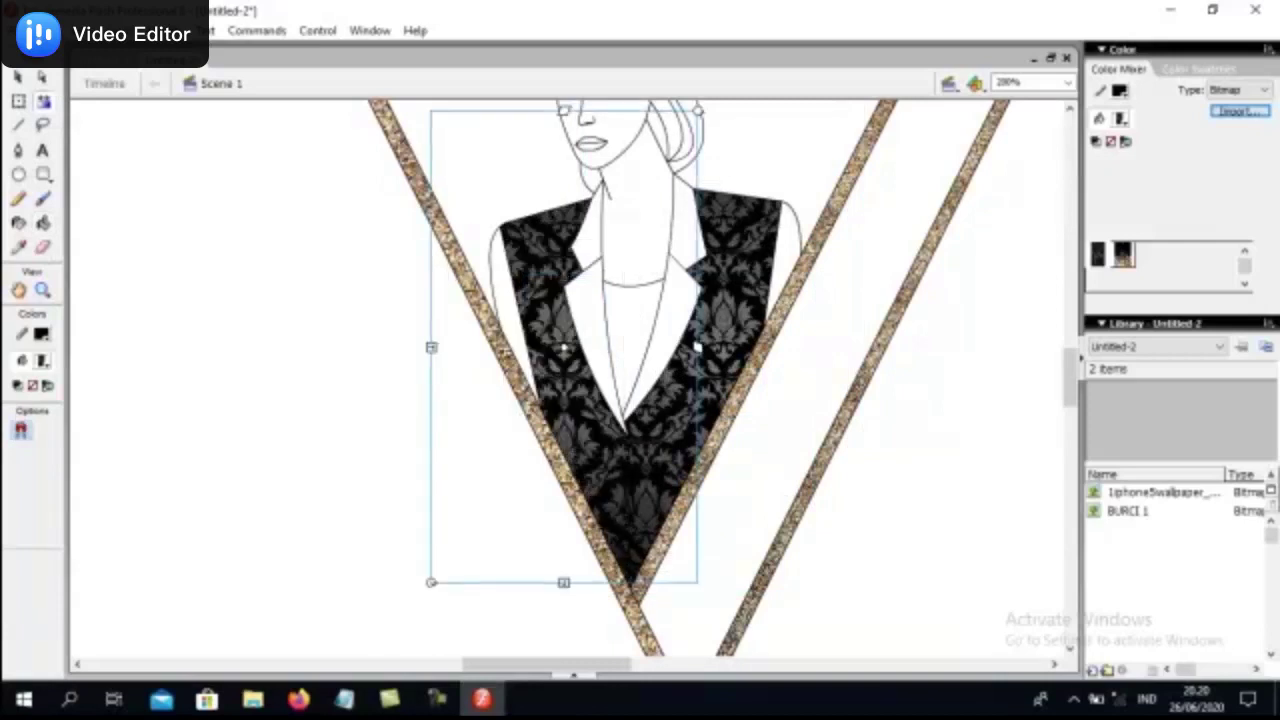
Fill the left sleeve with the damask bitmap and enlarge its pattern.
click(43, 223)
click(525, 320)
click(43, 101)
click(515, 340)
drag(443, 420, 376, 540)
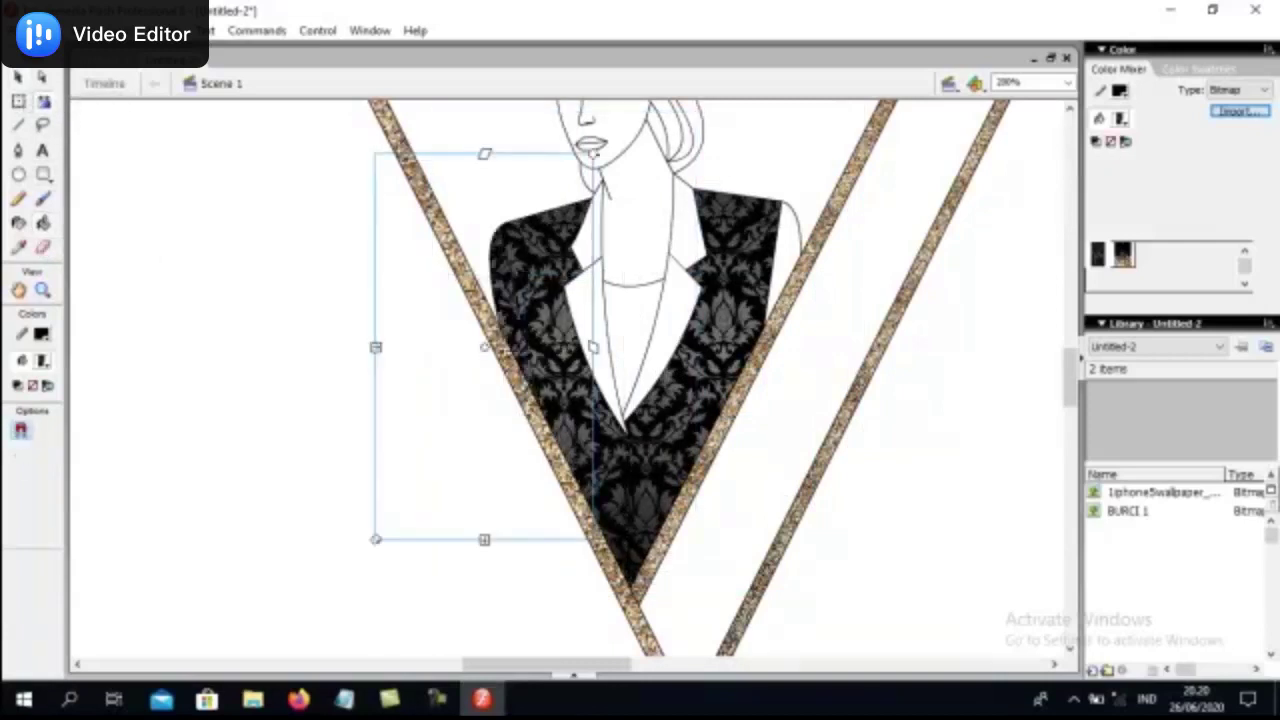
Fill the right sleeve with the damask bitmap and enlarge its pattern.
click(43, 223)
click(760, 260)
click(43, 101)
click(760, 280)
drag(757, 250, 705, 205)
Fill the top inside the V neckline with the damask bitmap and enlarge its pattern.
click(43, 223)
click(630, 330)
click(43, 101)
click(630, 350)
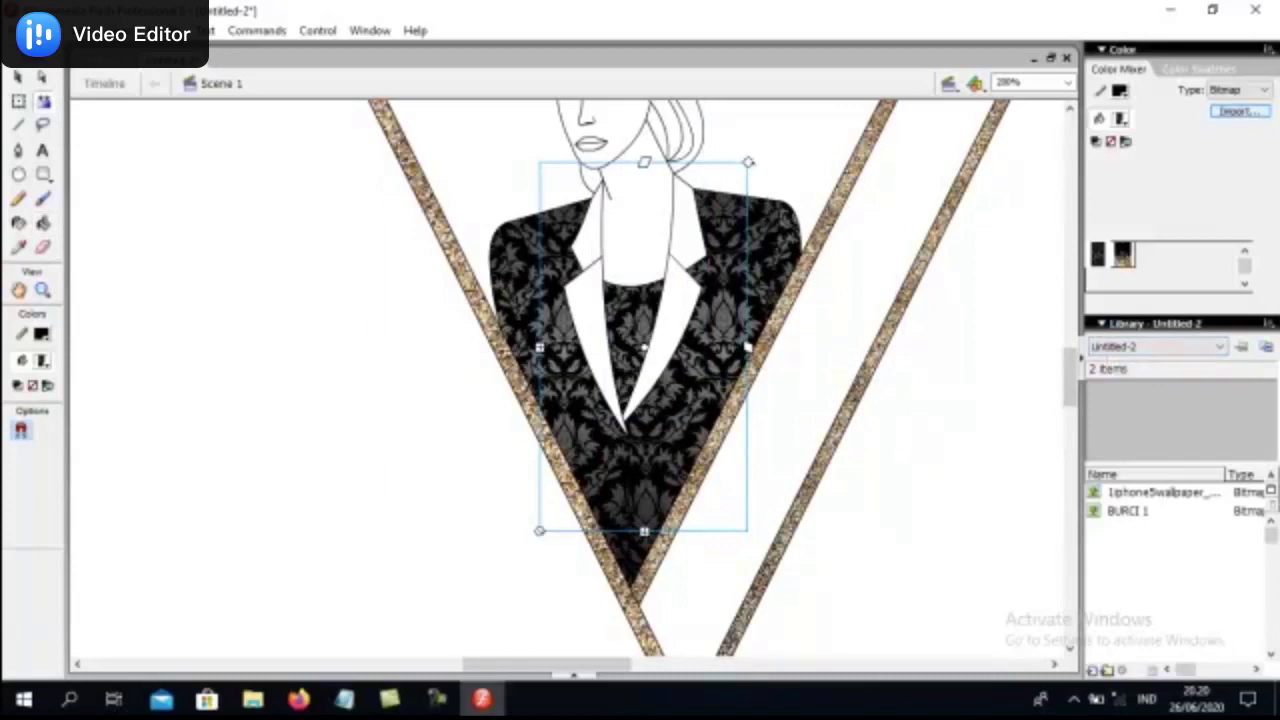
click(1240, 111)
click(909, 526)
key(Return)
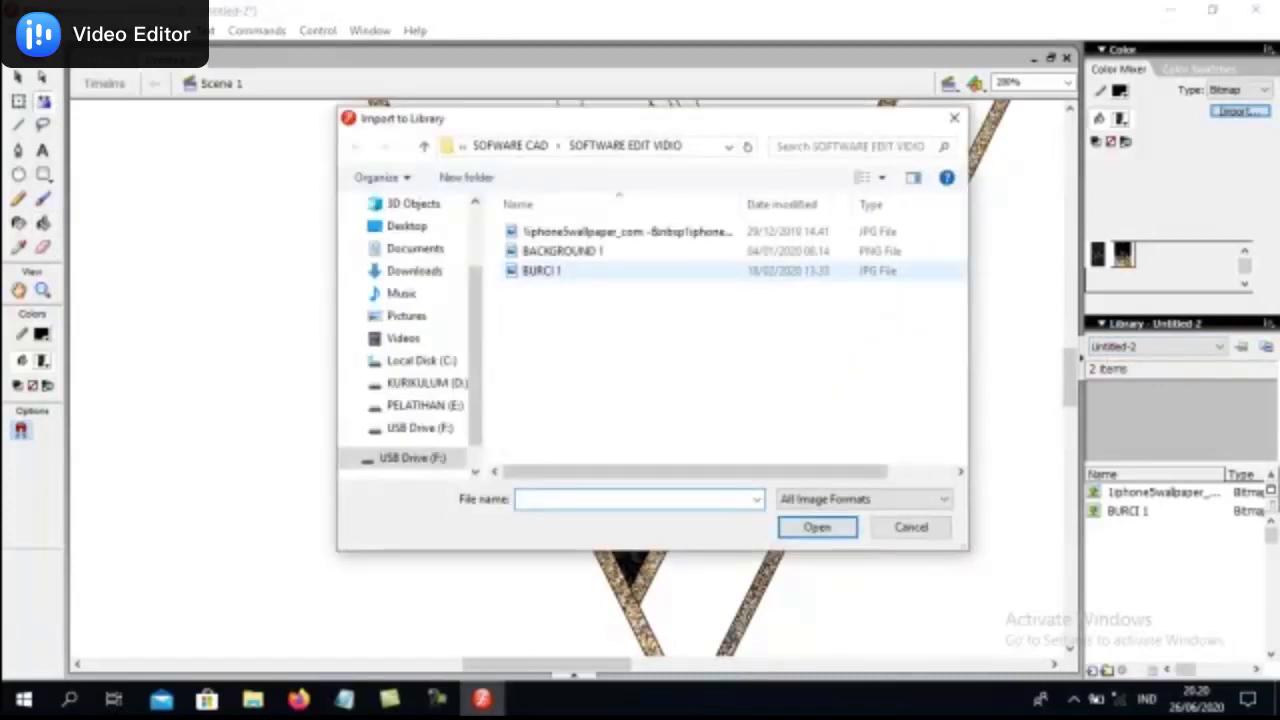
key(Escape)
Fill the right lower lapel with the gold glitter bitmap and enlarge its pattern.
click(1097, 254)
key(k)
click(675, 300)
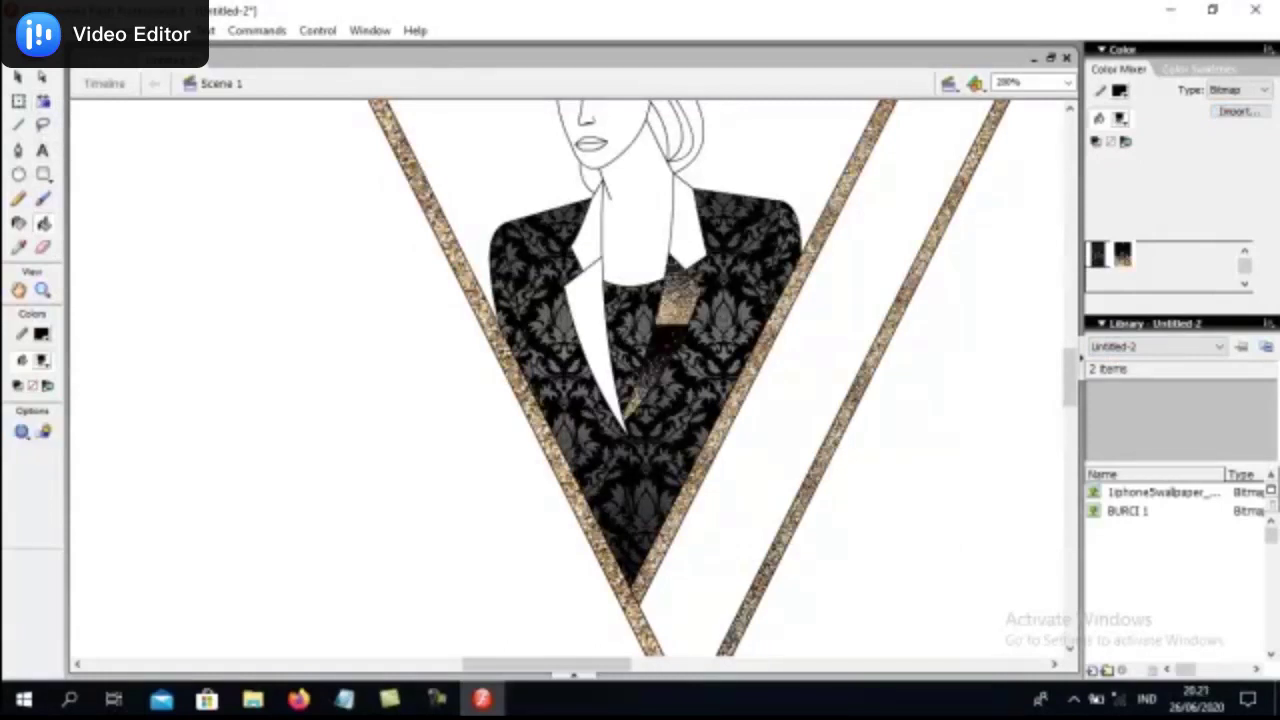
click(43, 101)
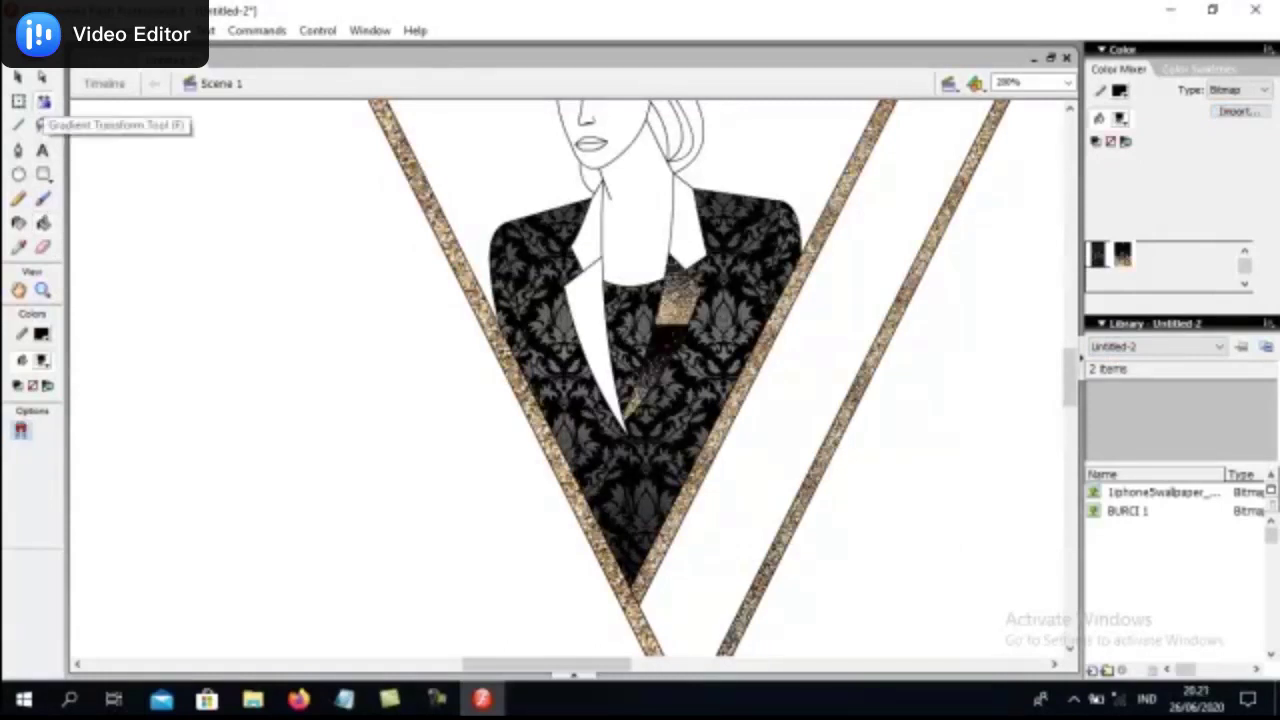
click(660, 372)
drag(657, 376, 702, 440)
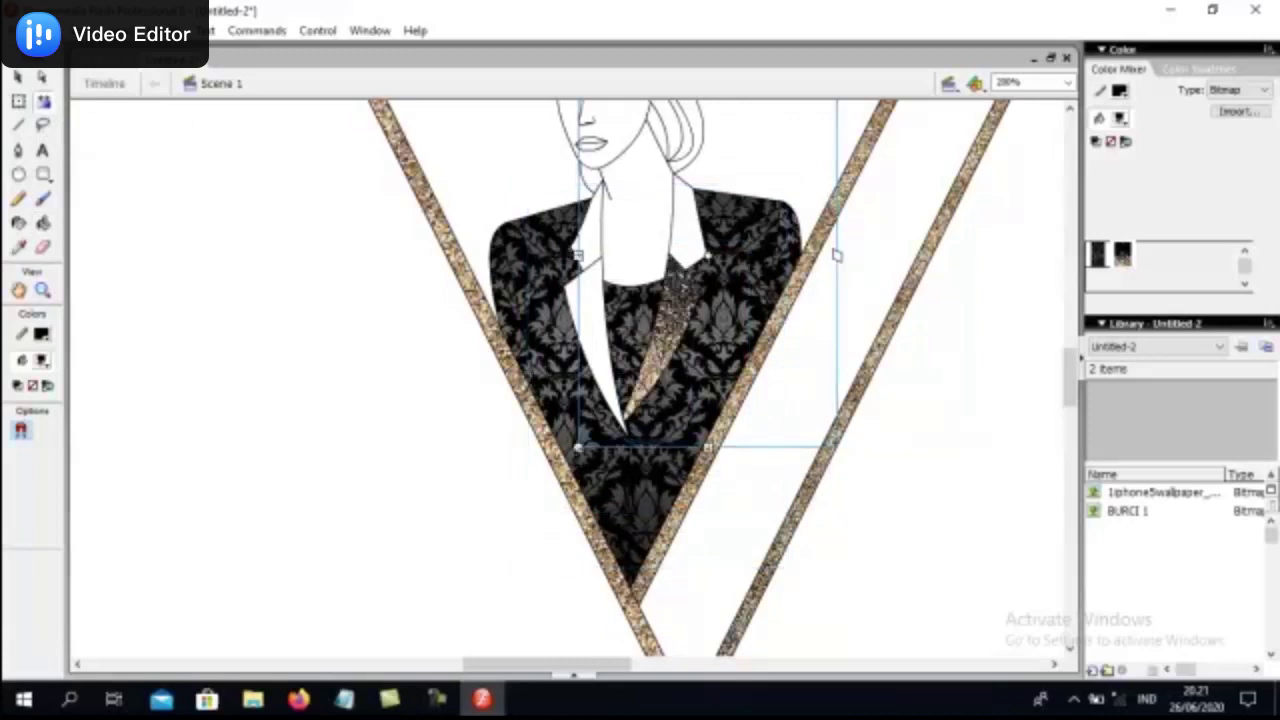
Fill the left lower lapel with the gold glitter bitmap and scale its pattern to match the right lapel.
click(43, 104)
click(600, 325)
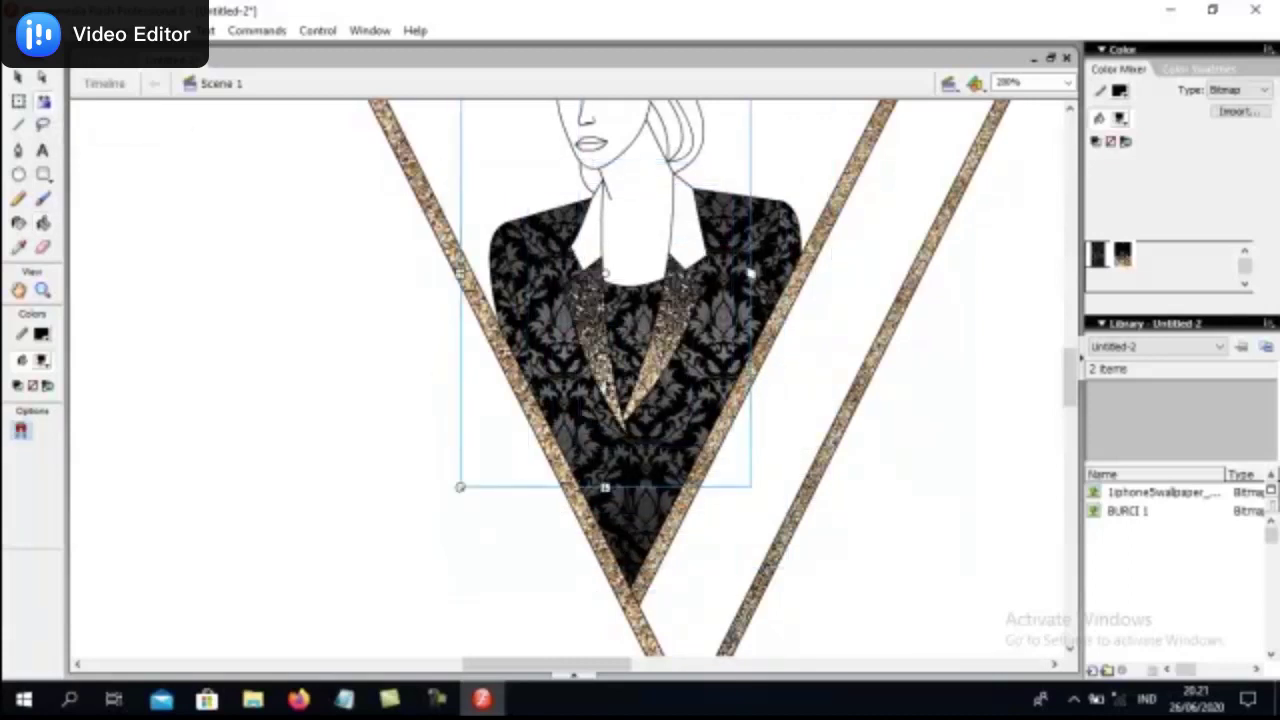
drag(604, 487, 604, 452)
Fill the left and right upper collar pieces with the gold glitter bitmap and enlarge their patterns.
click(43, 224)
click(590, 235)
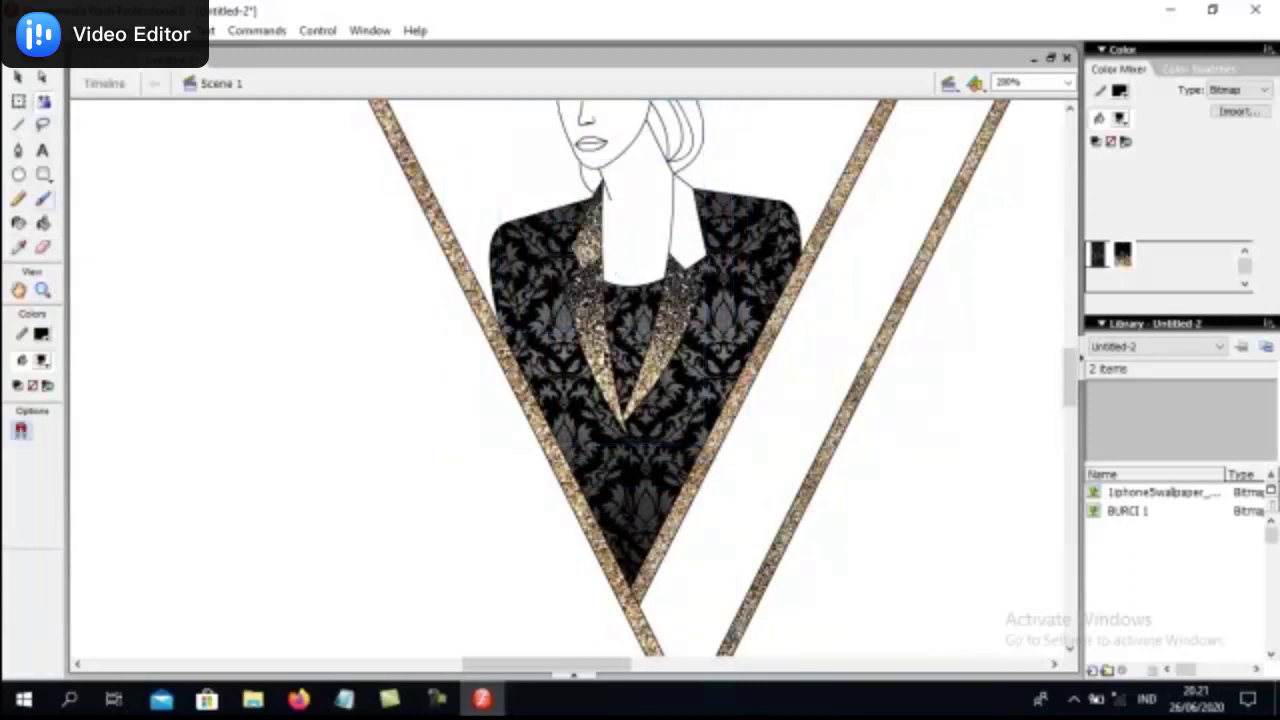
click(43, 104)
click(657, 230)
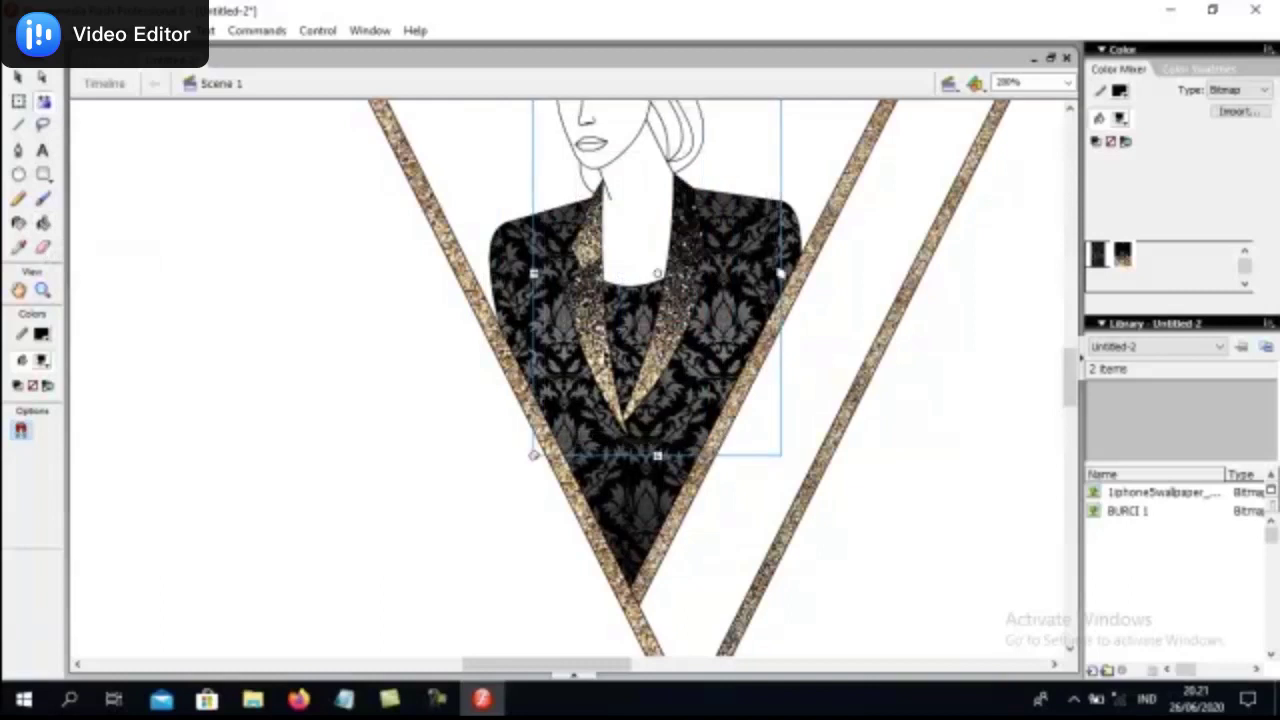
Reshape the outline where the right collar and shoulder meet the woman's hair.
scroll(575, 380, up, 3)
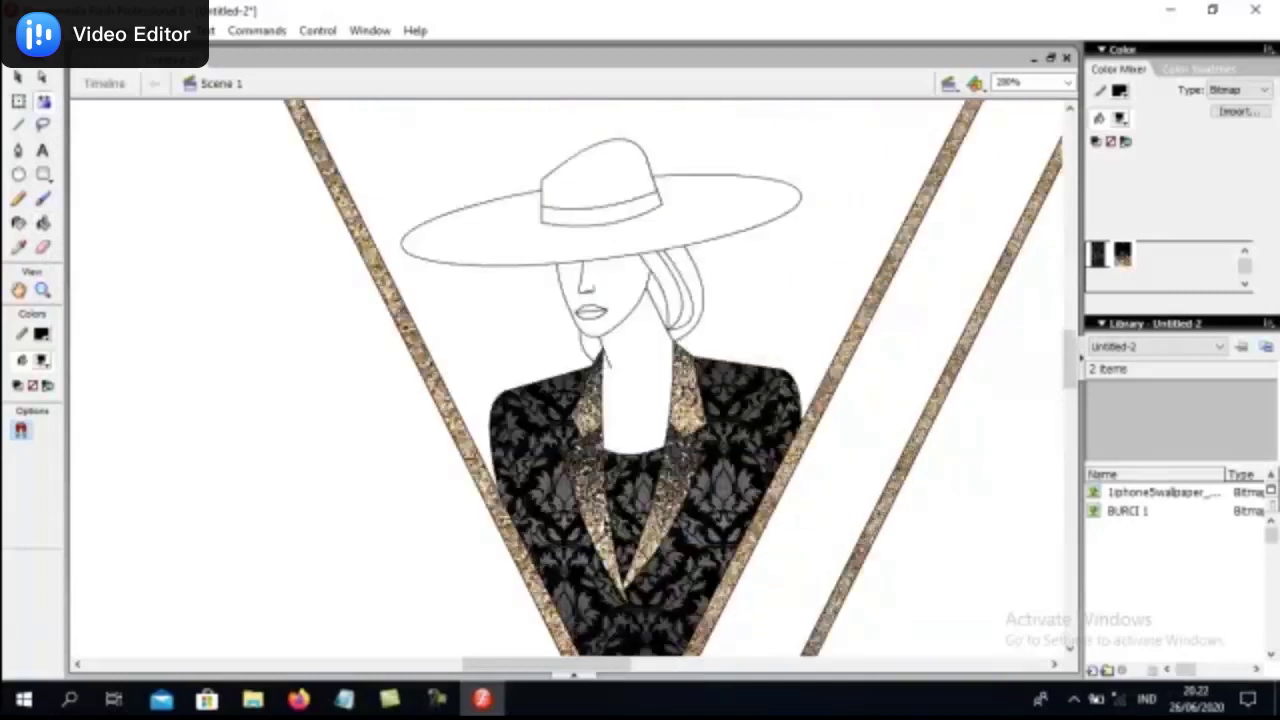
key(v)
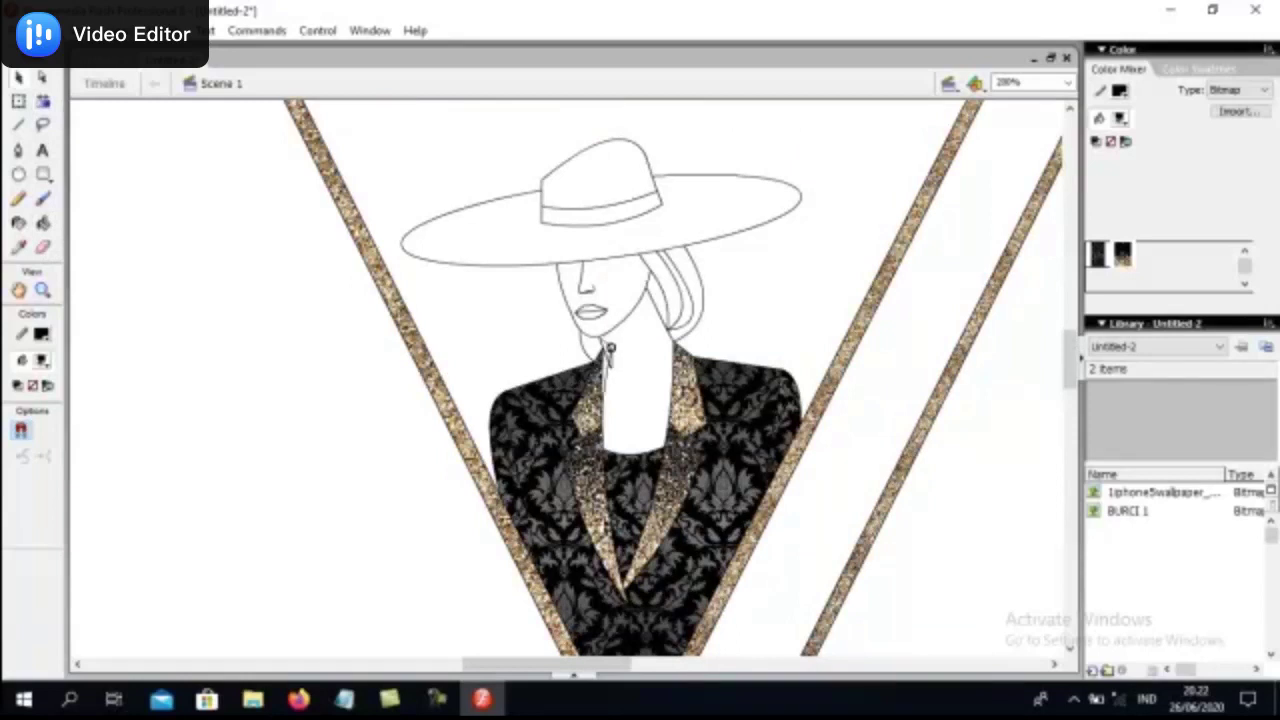
mouse_move(686, 350)
mouse_down()
mouse_move(694, 337)
mouse_move(672, 340)
mouse_move(696, 341)
mouse_up()
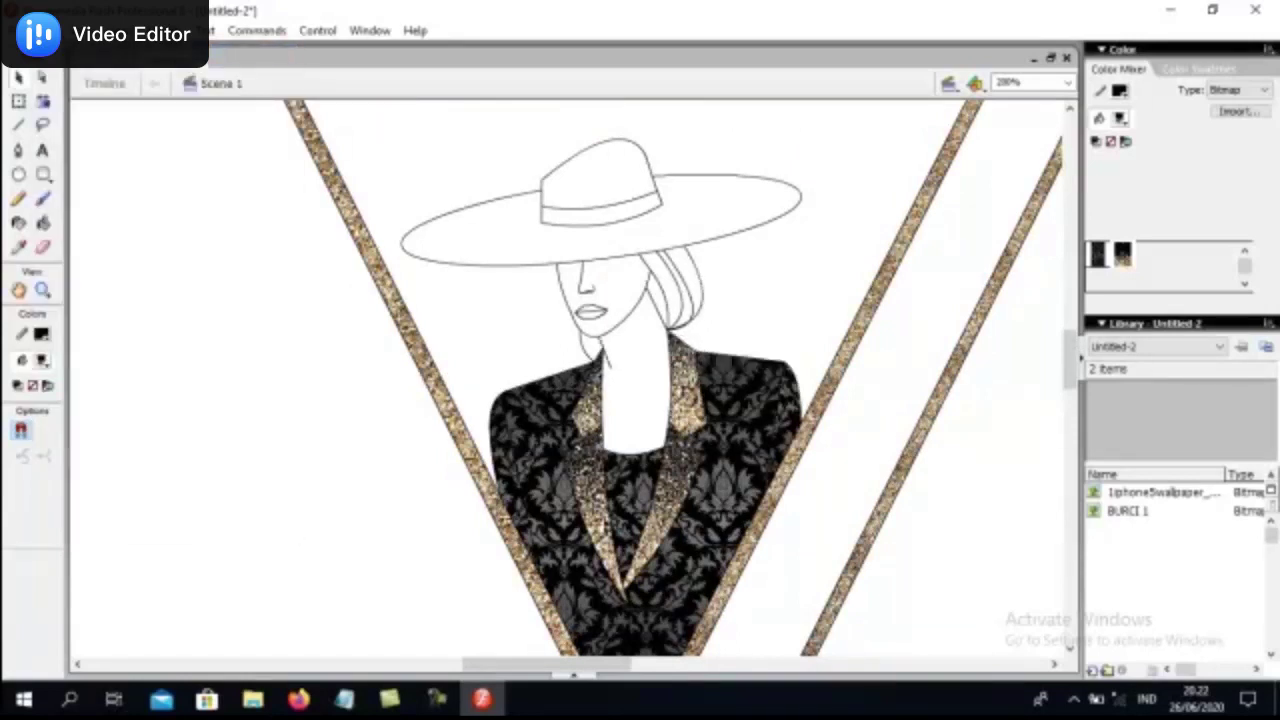
key(ctrl+z)
Fill the hat brim with the gold glitter bitmap, then enlarge and reposition its pattern to cover the whole brim.
scroll(570, 380, up, 3)
click(450, 325)
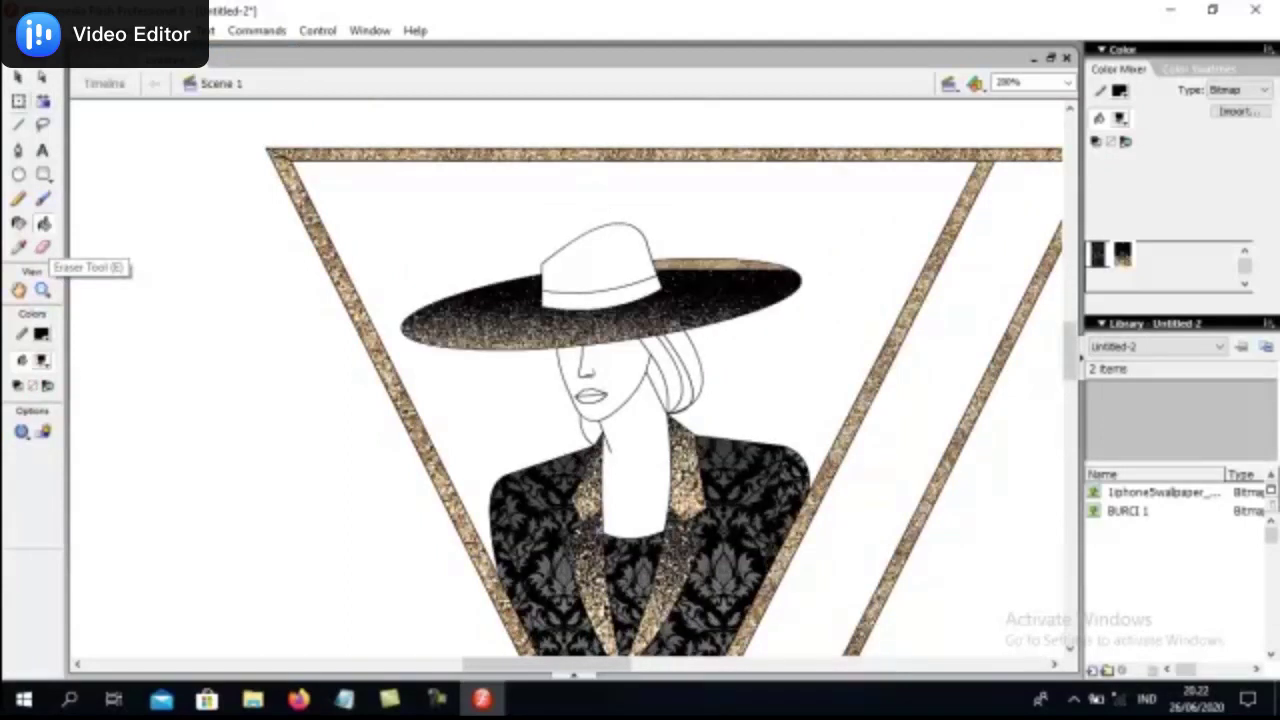
click(43, 101)
click(517, 320)
drag(482, 372, 306, 500)
drag(518, 320, 595, 212)
drag(382, 397, 431, 355)
key(Escape)
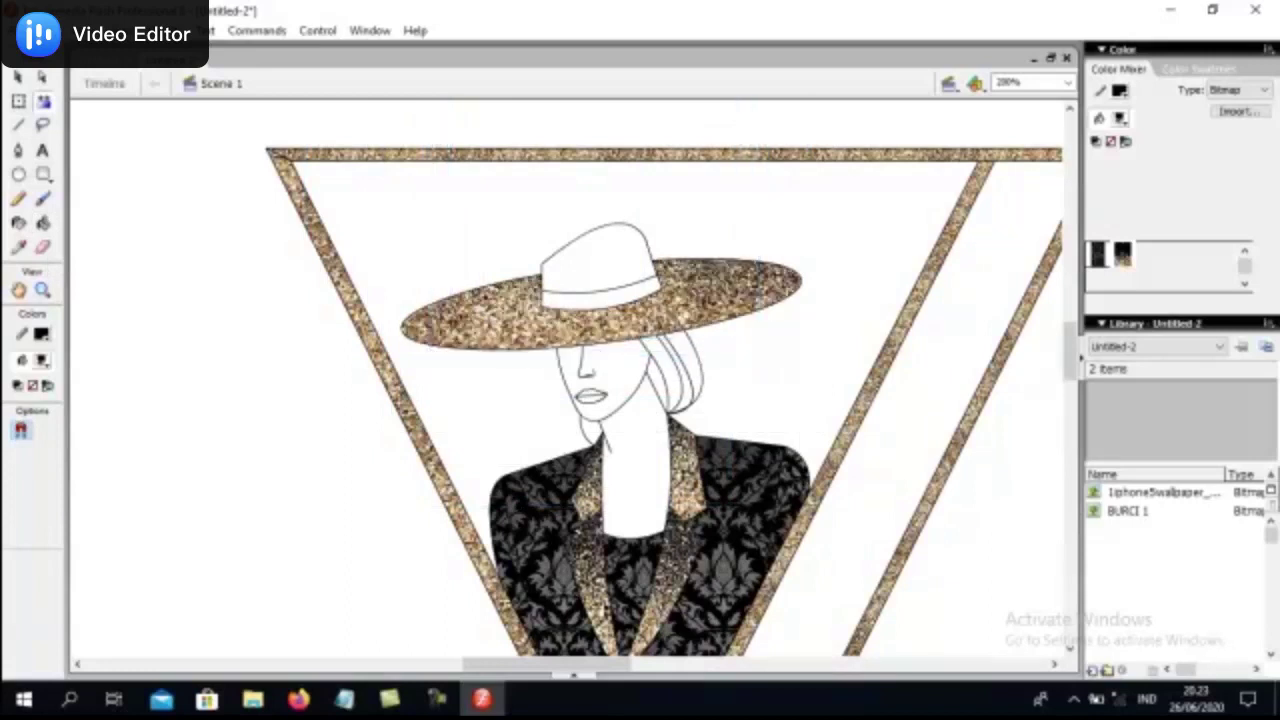
Fill the hat crown with the gold glitter bitmap and enlarge its pattern until it covers the crown.
click(42, 222)
click(595, 255)
click(42, 100)
click(595, 250)
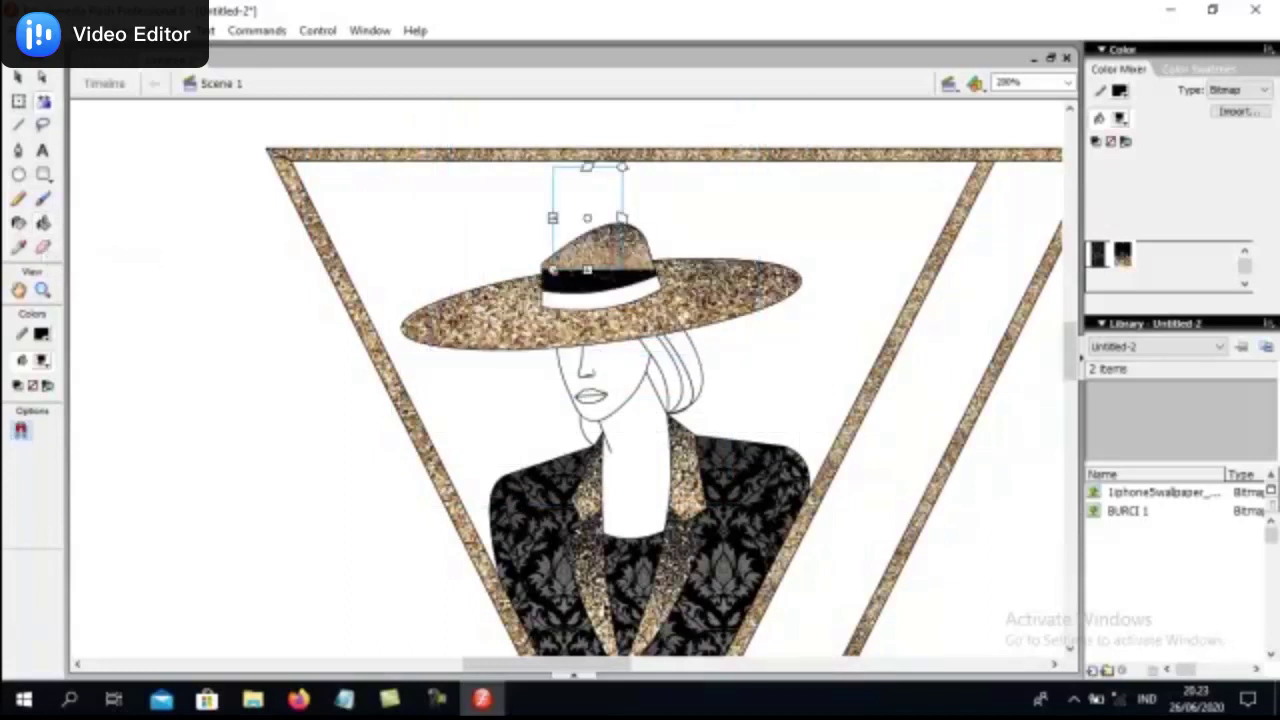
drag(523, 312, 474, 318)
drag(595, 213, 600, 259)
drag(720, 163, 690, 130)
key(v)
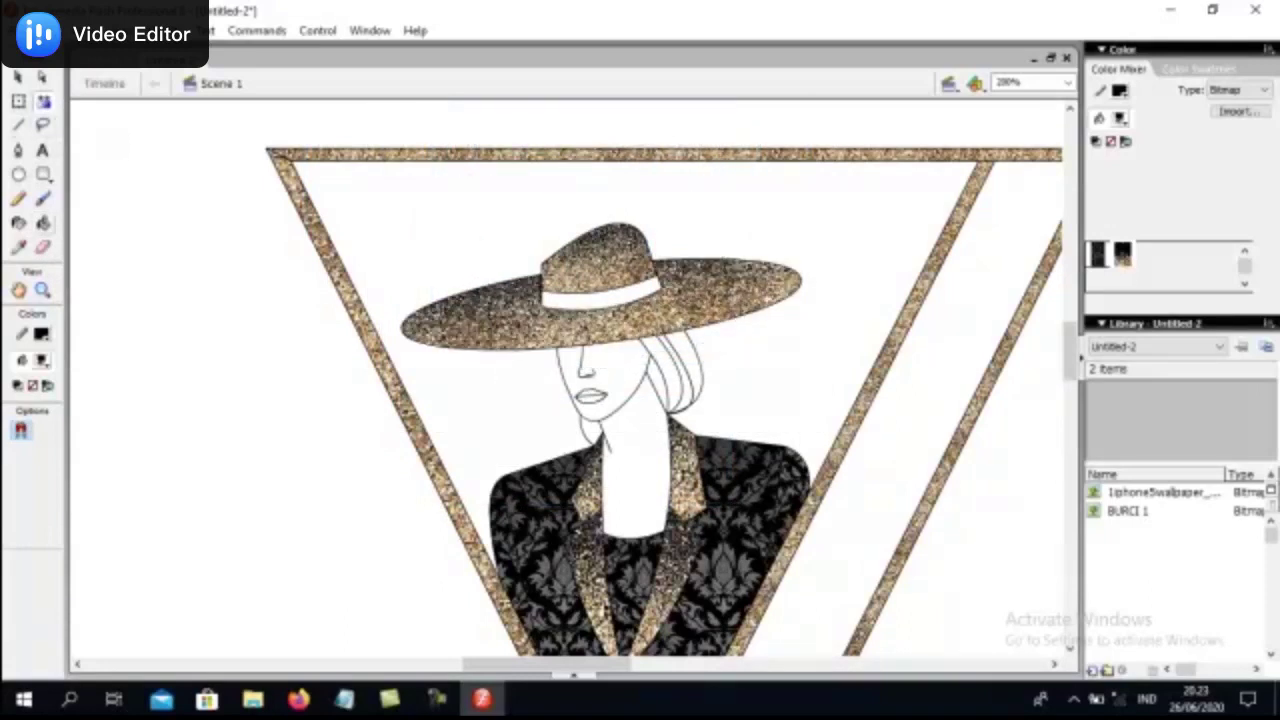
Fill the hat band with the glitter bitmap and adjust its pattern so the dark part covers the band.
click(43, 222)
key(f)
click(587, 290)
drag(542, 318, 501, 314)
drag(632, 256, 655, 238)
key(v)
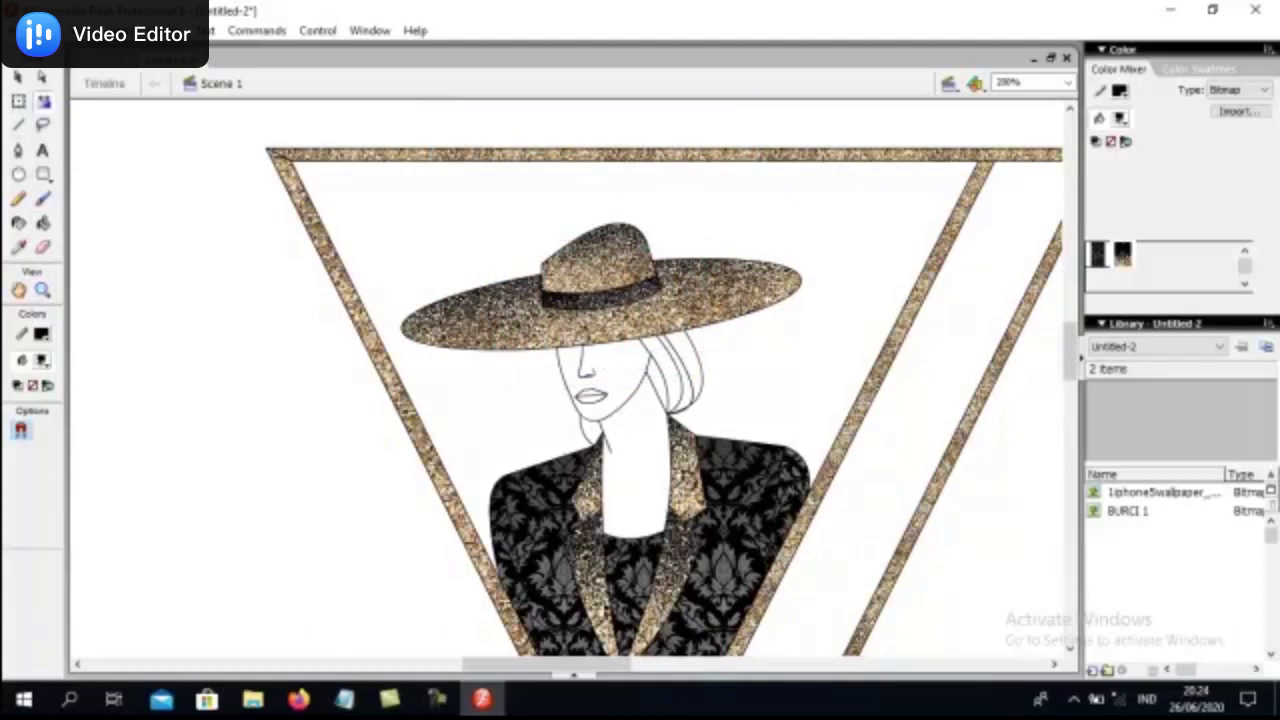
Fill the hair sections with a white-to-black linear gradient and adjust the gradient's placement for shading.
scroll(570, 380, down, 3)
click(41, 360)
click(20, 564)
click(43, 102)
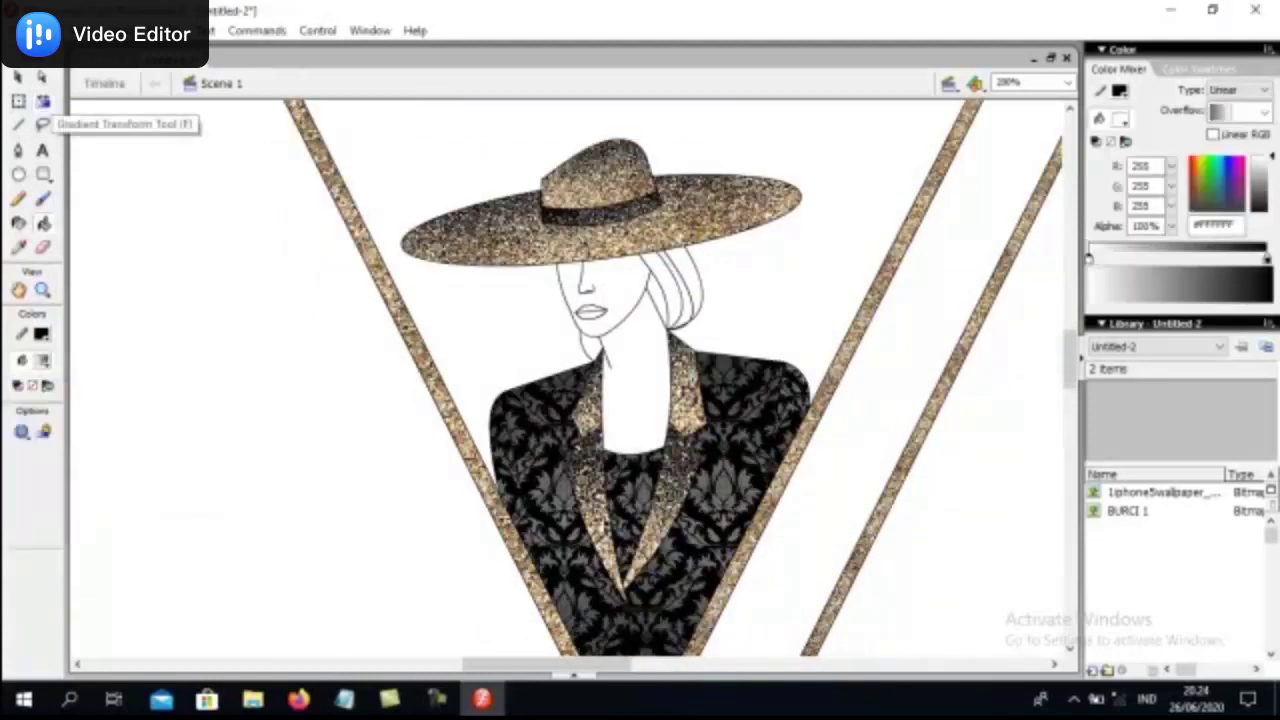
click(675, 290)
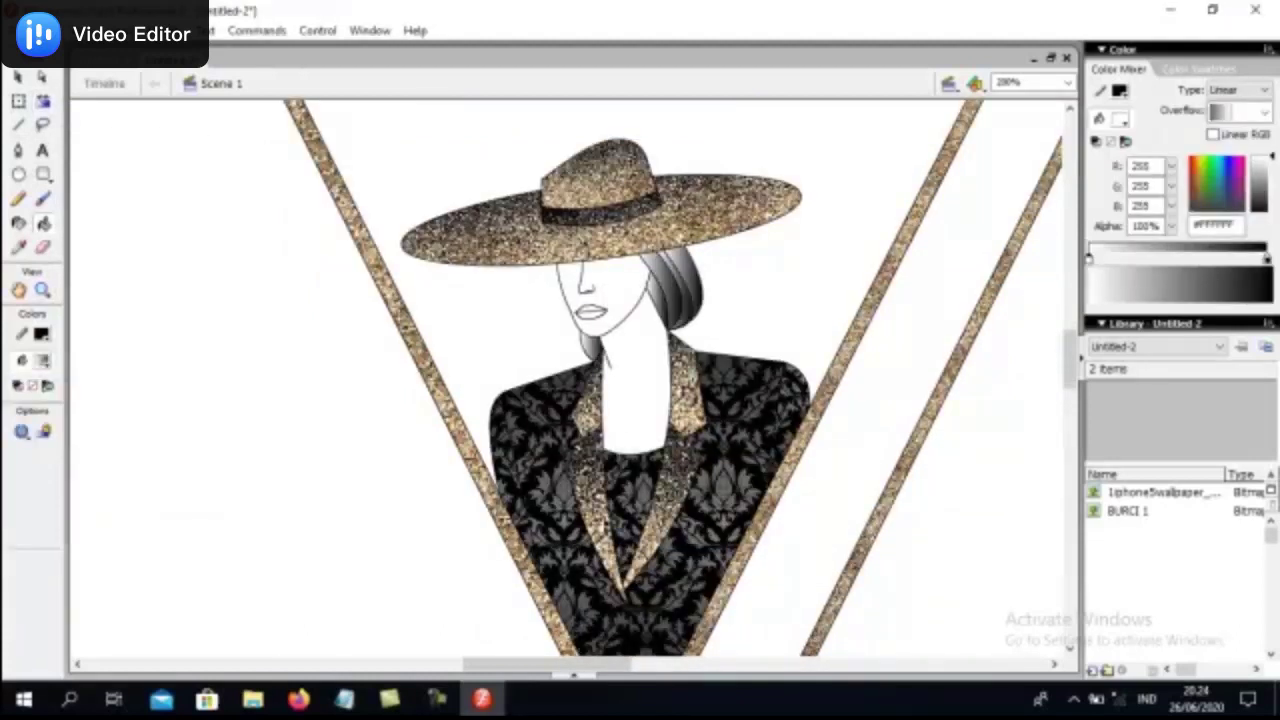
drag(681, 291, 625, 330)
key(v)
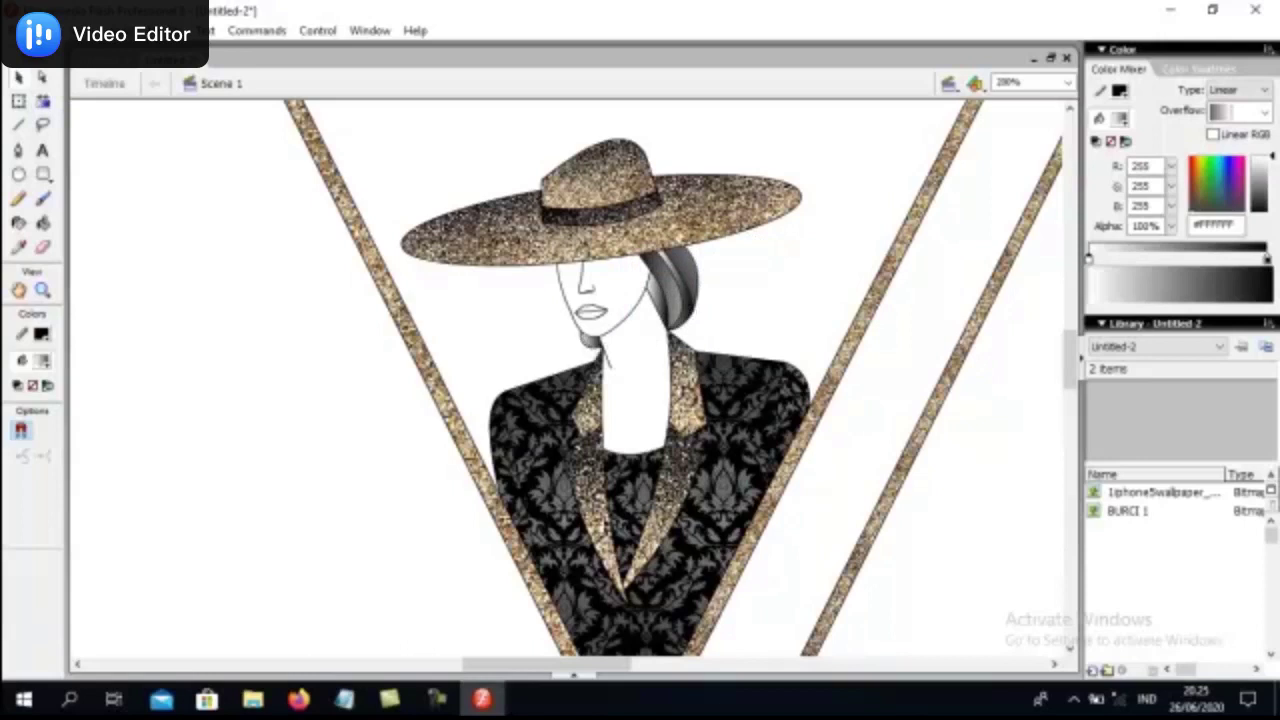
Set up a linear fill gradient with golden tan skin tones in place of white and black.
click(1238, 89)
click(1232, 158)
click(1238, 89)
click(1232, 132)
click(1200, 172)
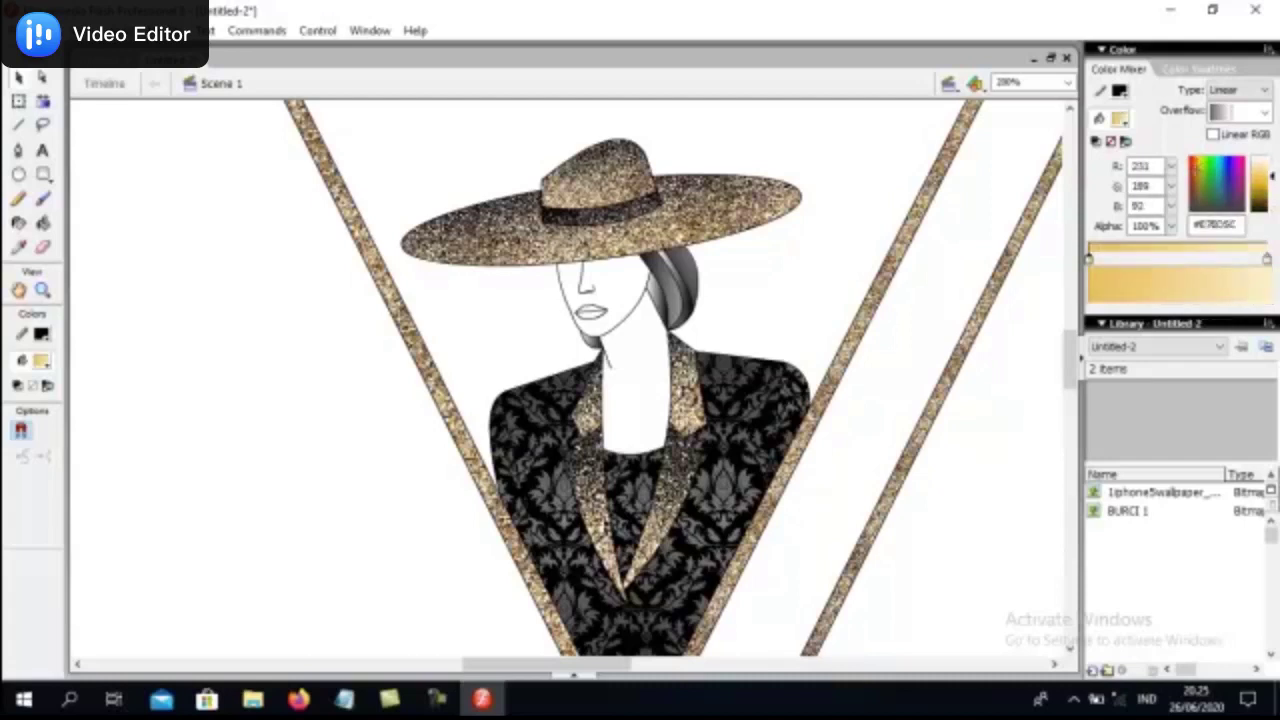
click(1196, 170)
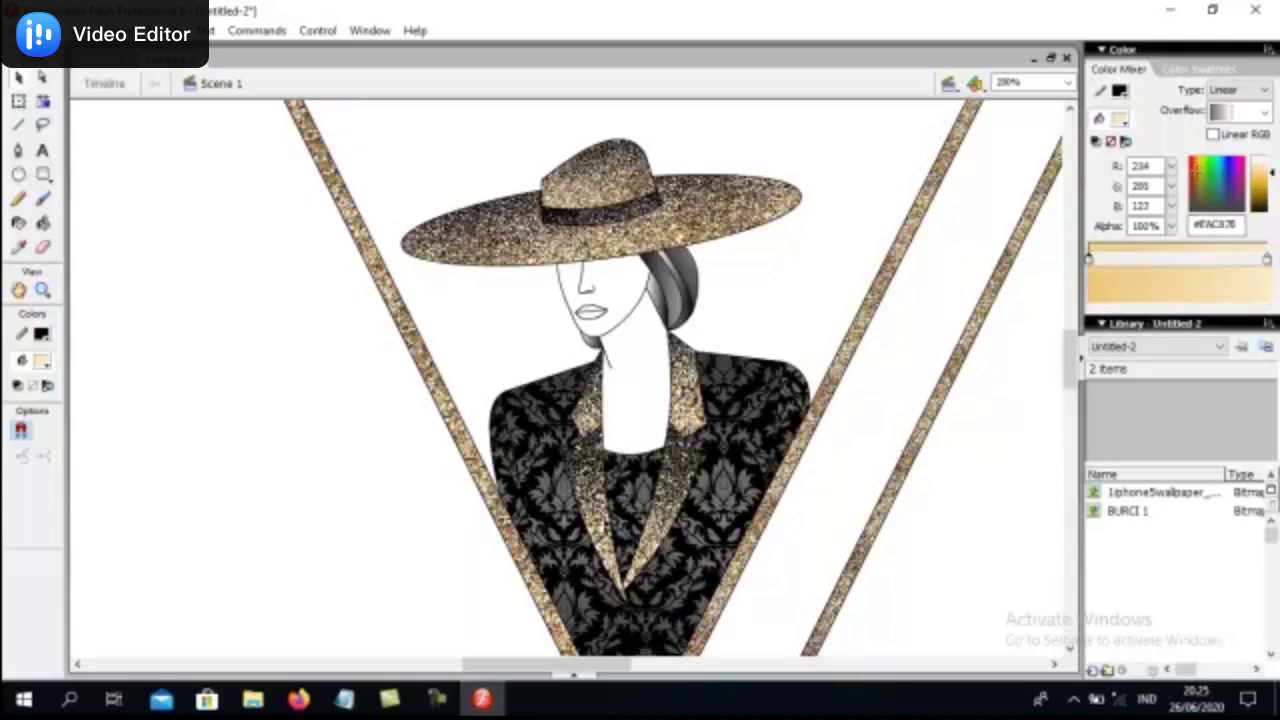
Fill the neck and face with the pale tan linear gradient using R 243, G 224, B 182.
click(43, 223)
click(630, 400)
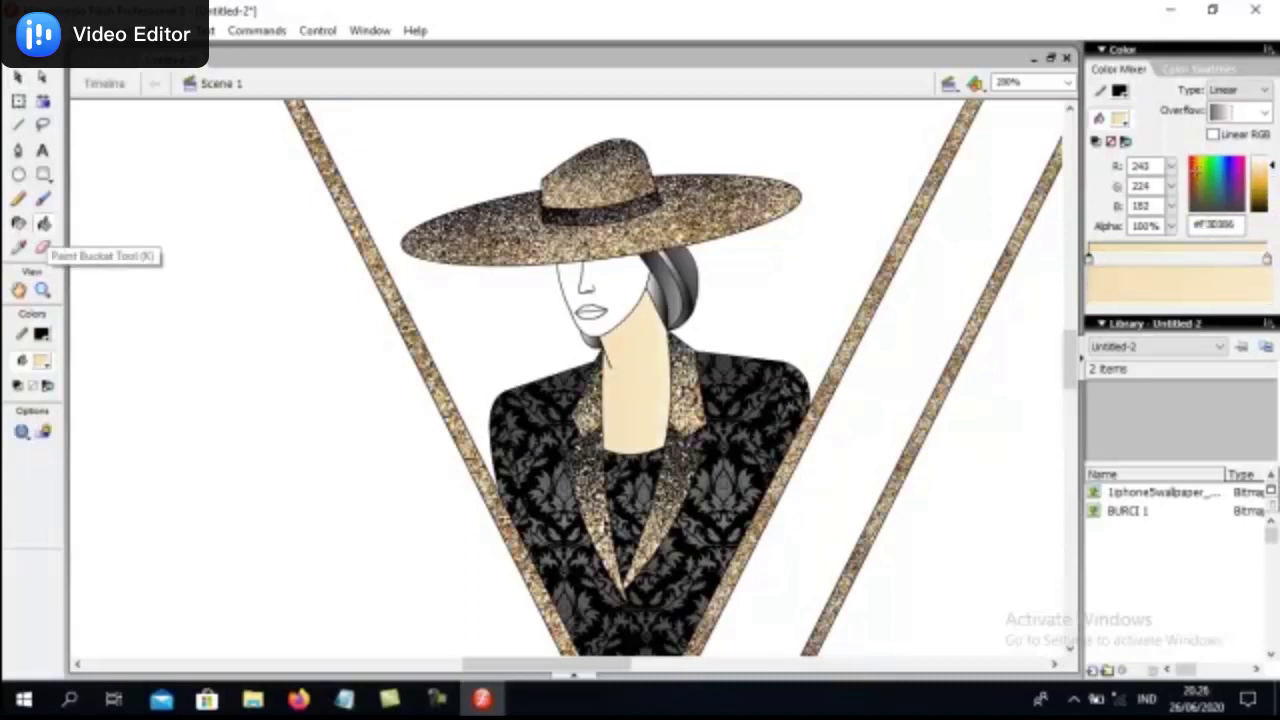
click(600, 300)
scroll(566, 380, up, 2)
scroll(566, 380, down, 5)
scroll(566, 380, up, 8)
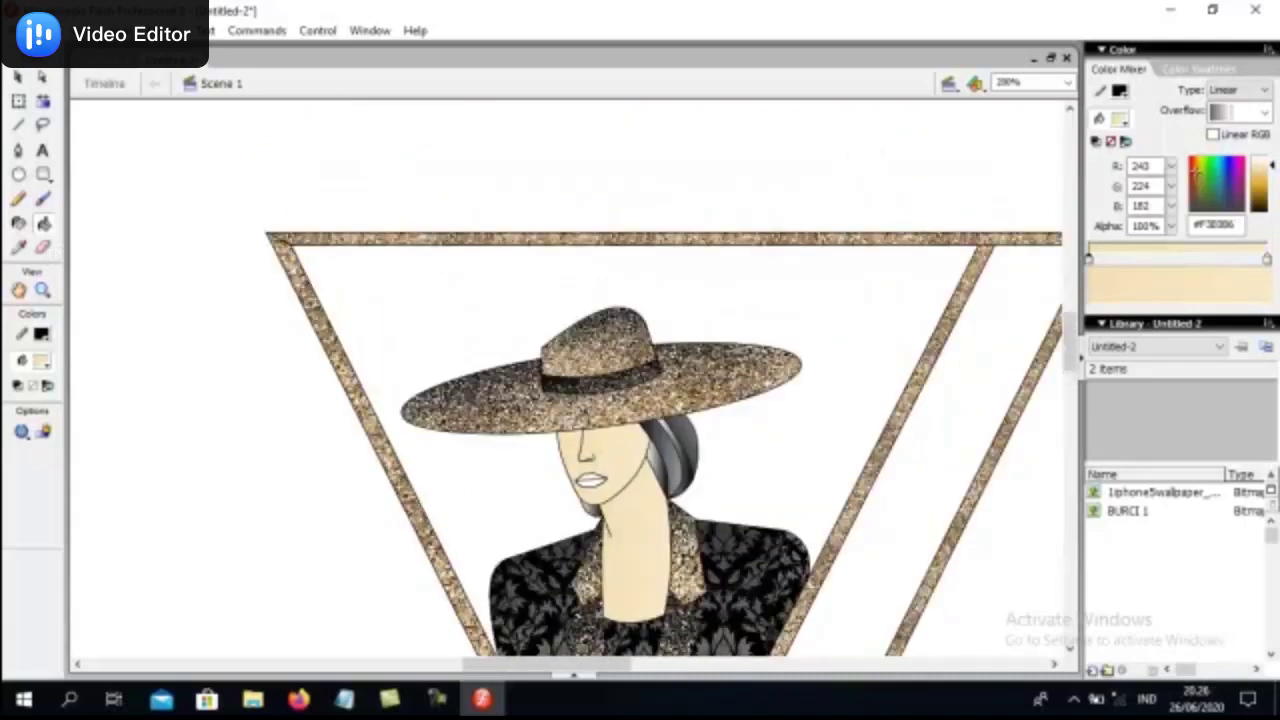
Fill the lips with the red-to-black radial gradient.
scroll(566, 380, down, 3)
click(41, 361)
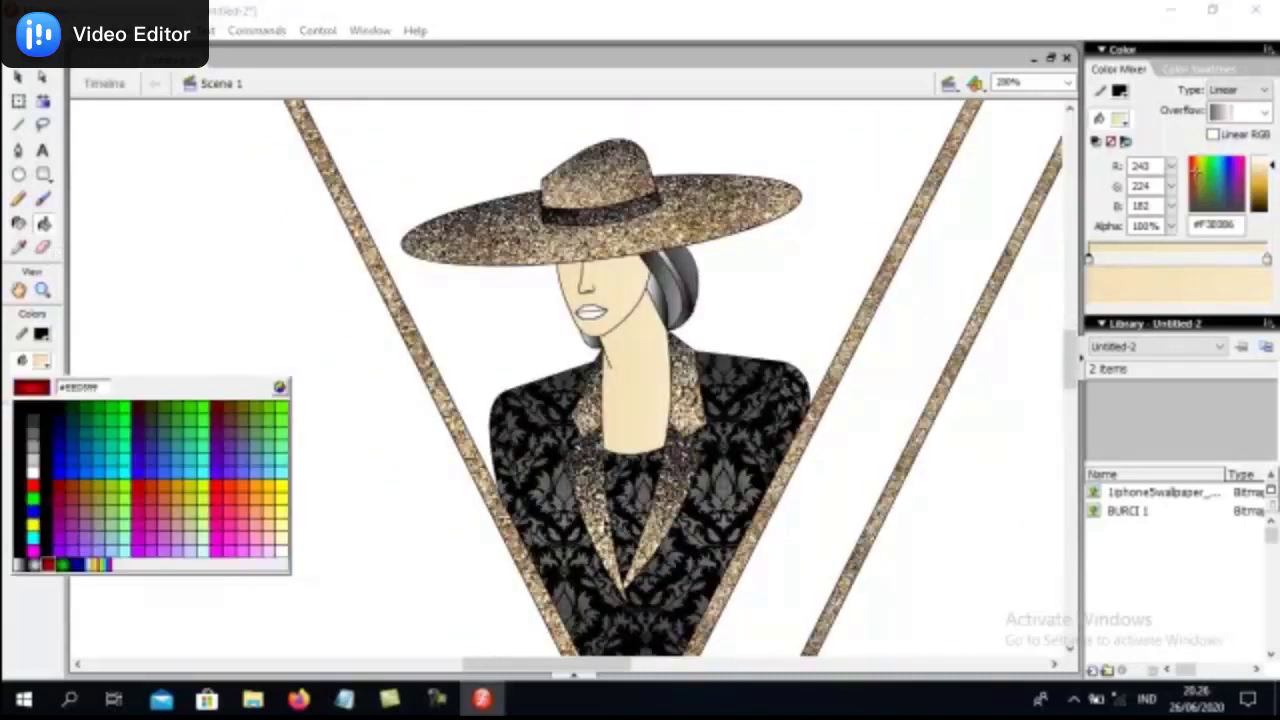
click(46, 566)
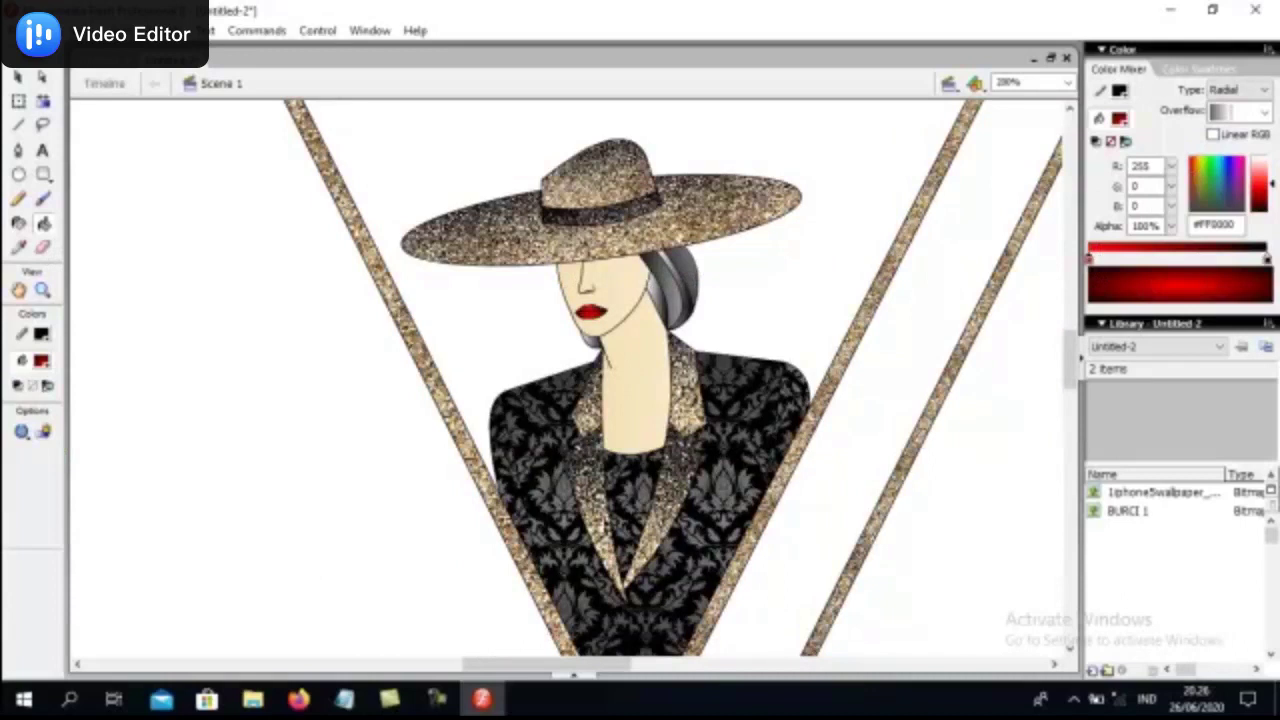
Shade the face and neck with a deeper tan linear gradient and delete the black outlines around the artwork's fills.
click(625, 395)
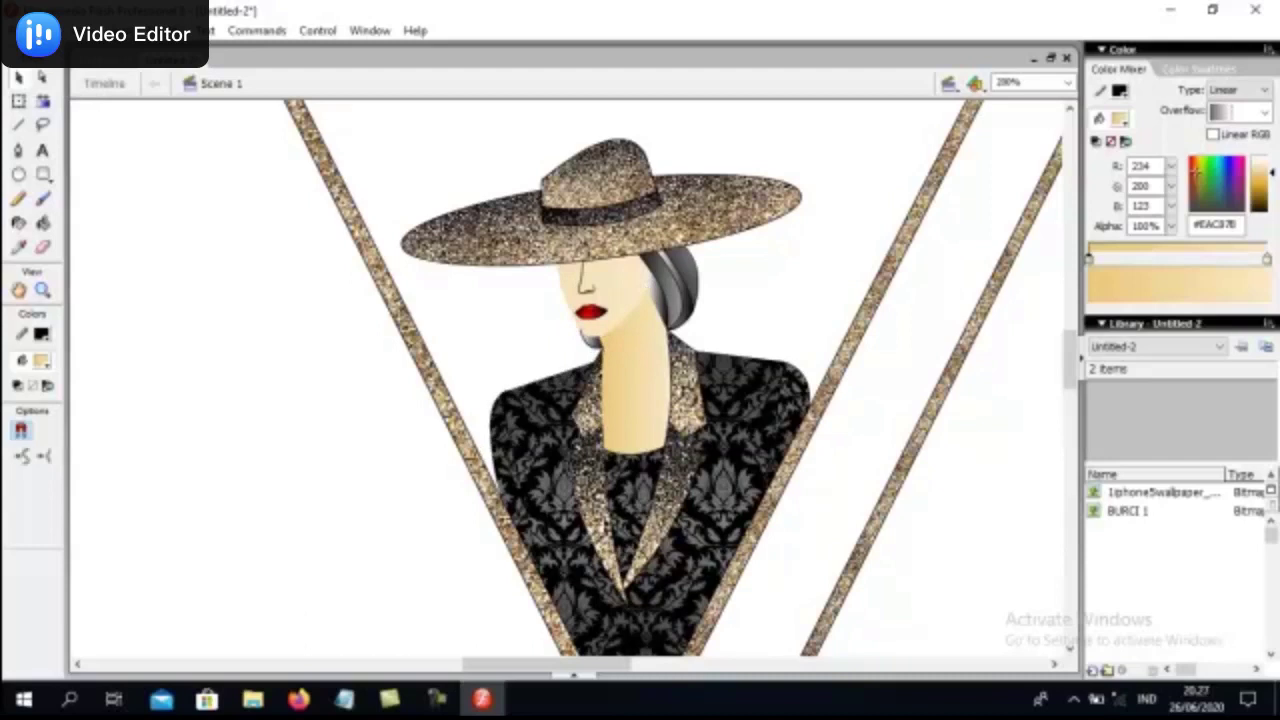
click(704, 504)
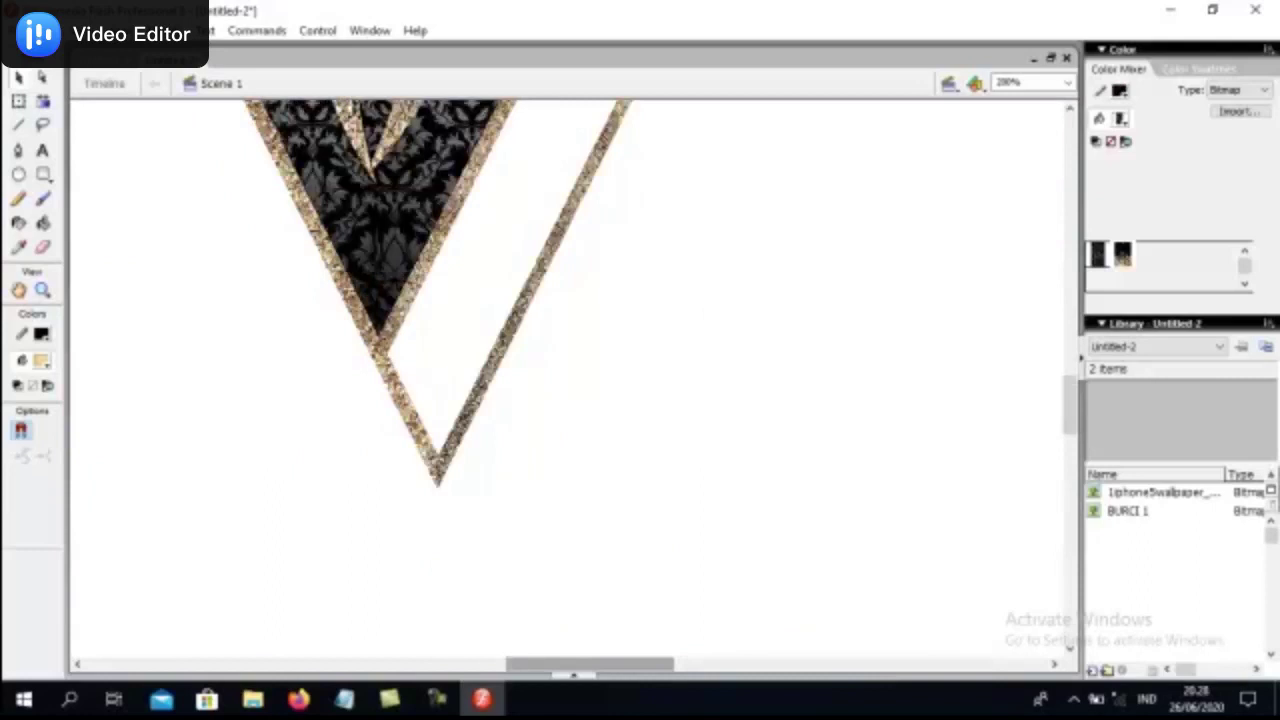
Add the black text ALFINA TAILOR, rotated and scaled to fit between the two slanted gold strips.
click(1066, 82)
click(1010, 158)
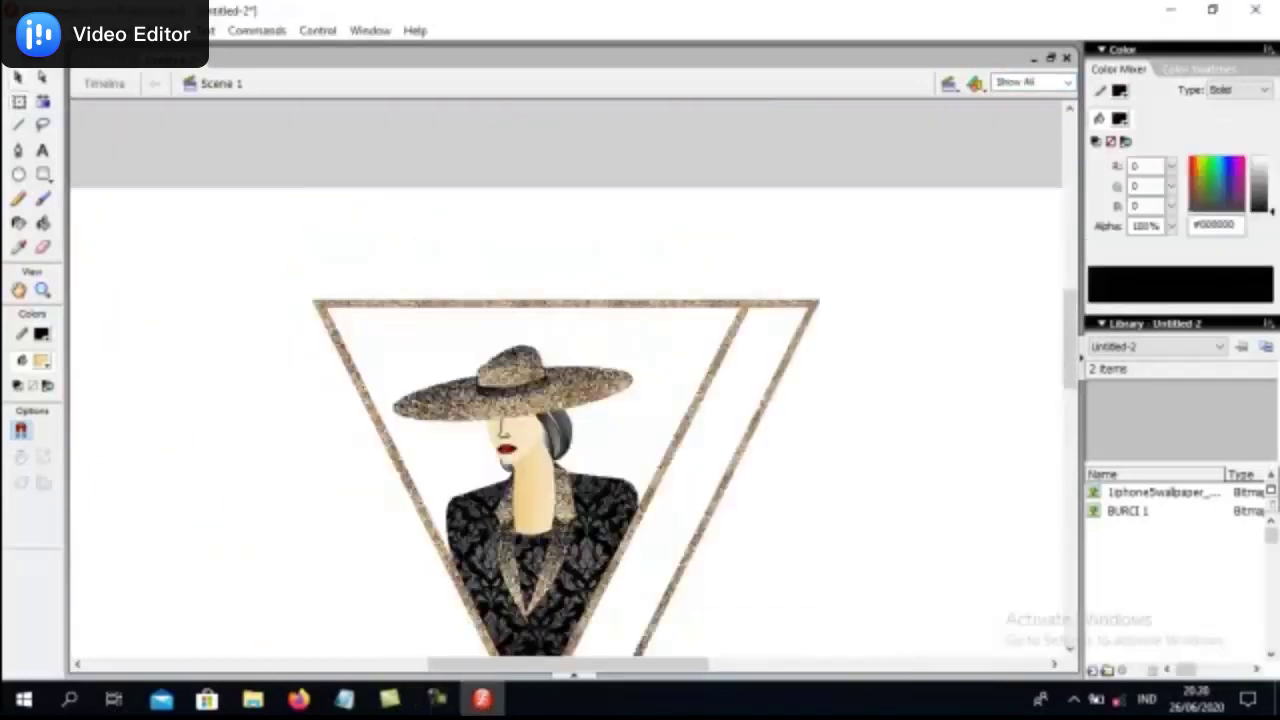
right_click(131, 209)
click(171, 260)
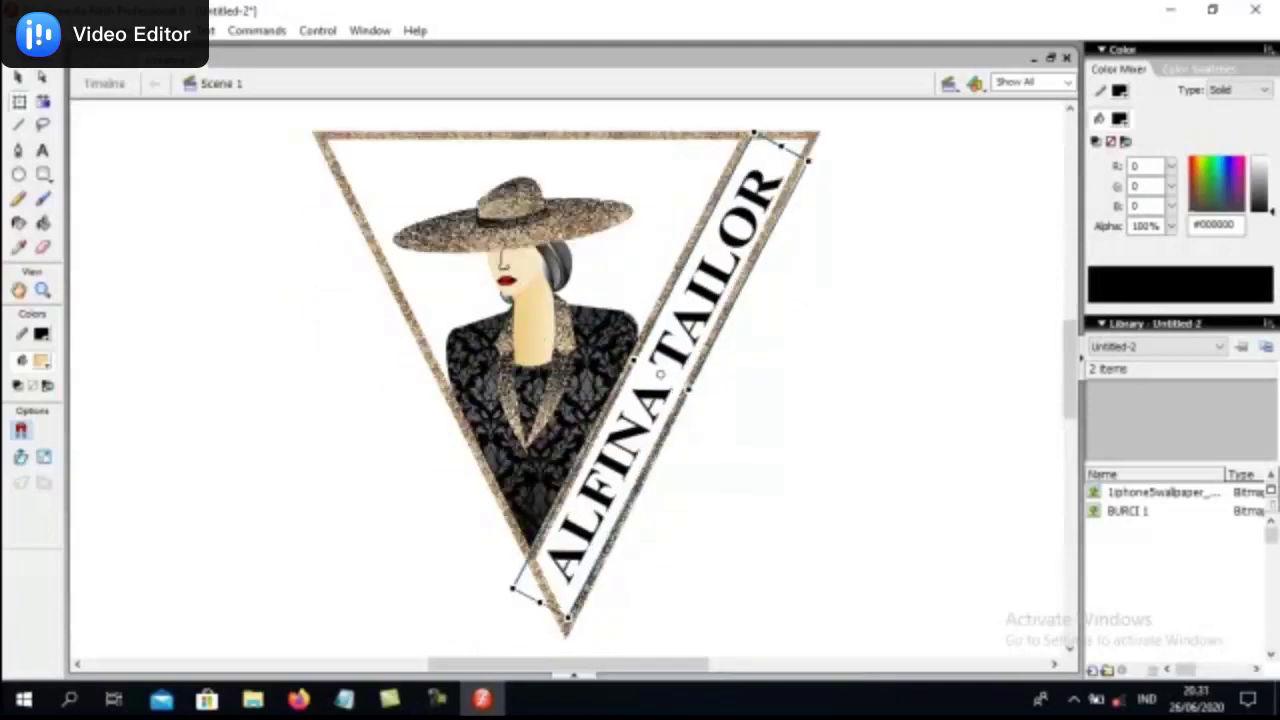
drag(812, 155, 808, 157)
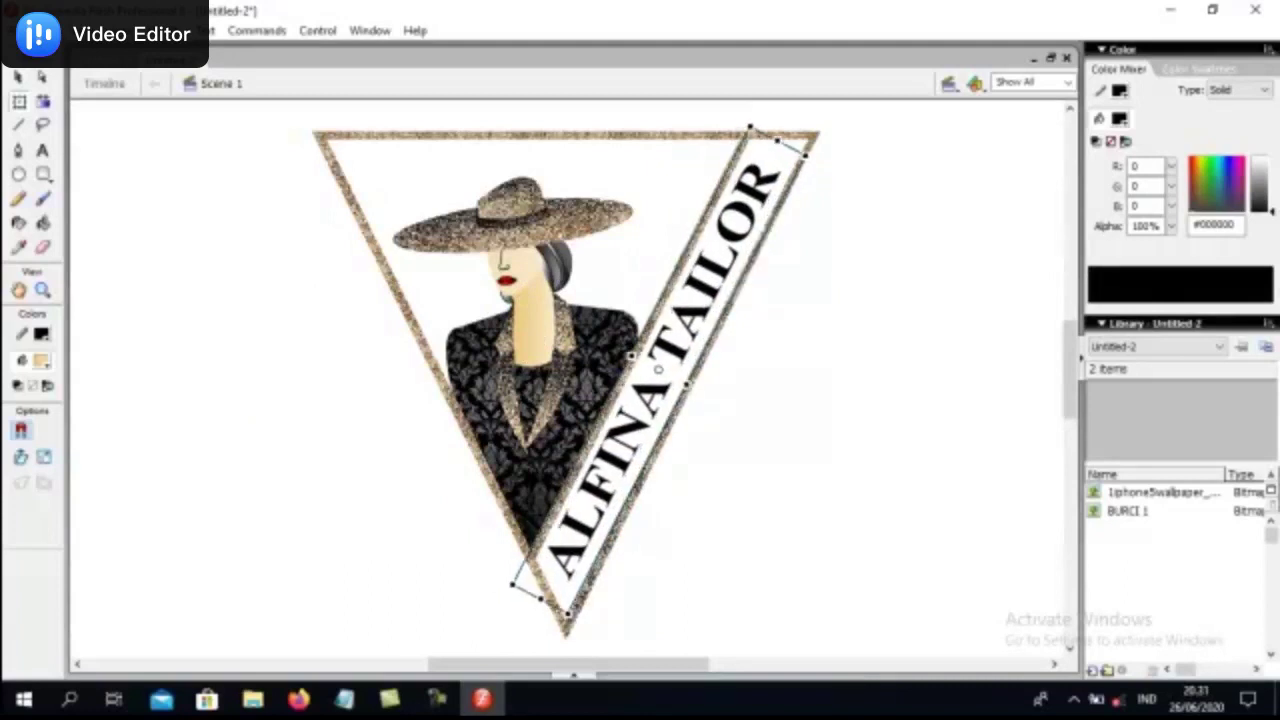
key(Escape)
Undo the symbol conversion and the text's placement until the lettering is back outside the triangle.
click(1030, 81)
click(1010, 150)
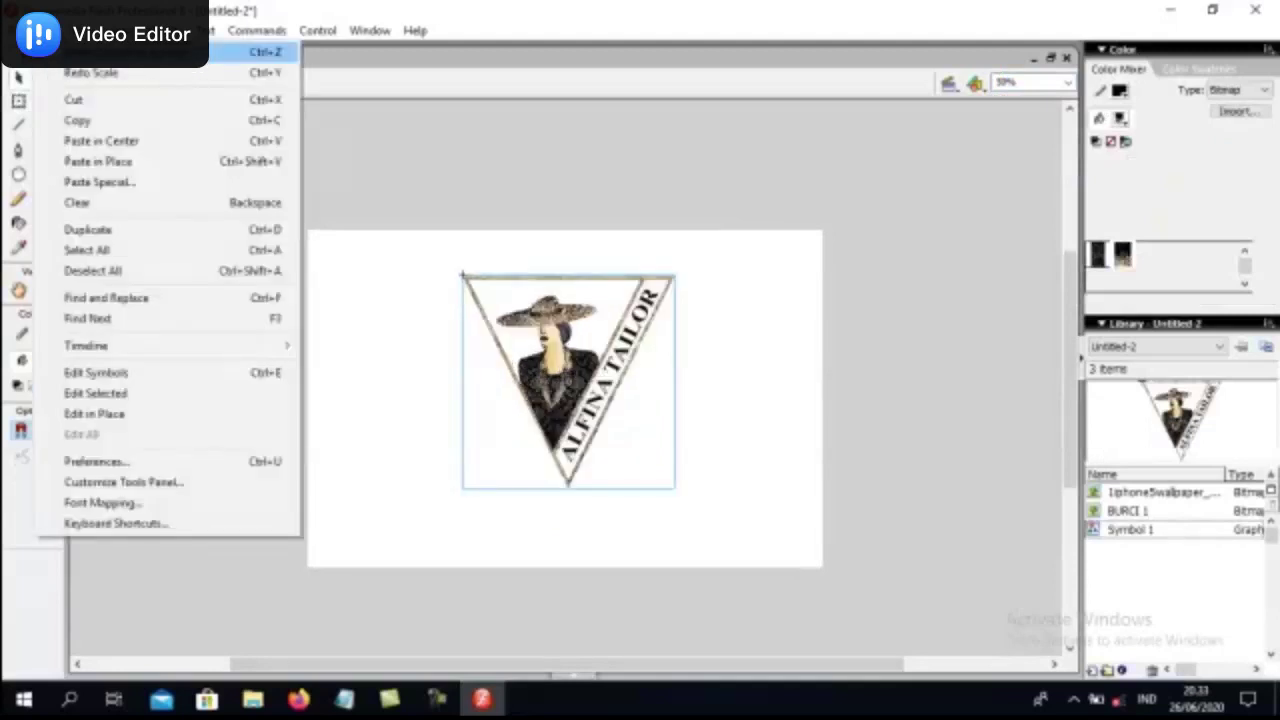
click(240, 51)
key(ctrl+z)
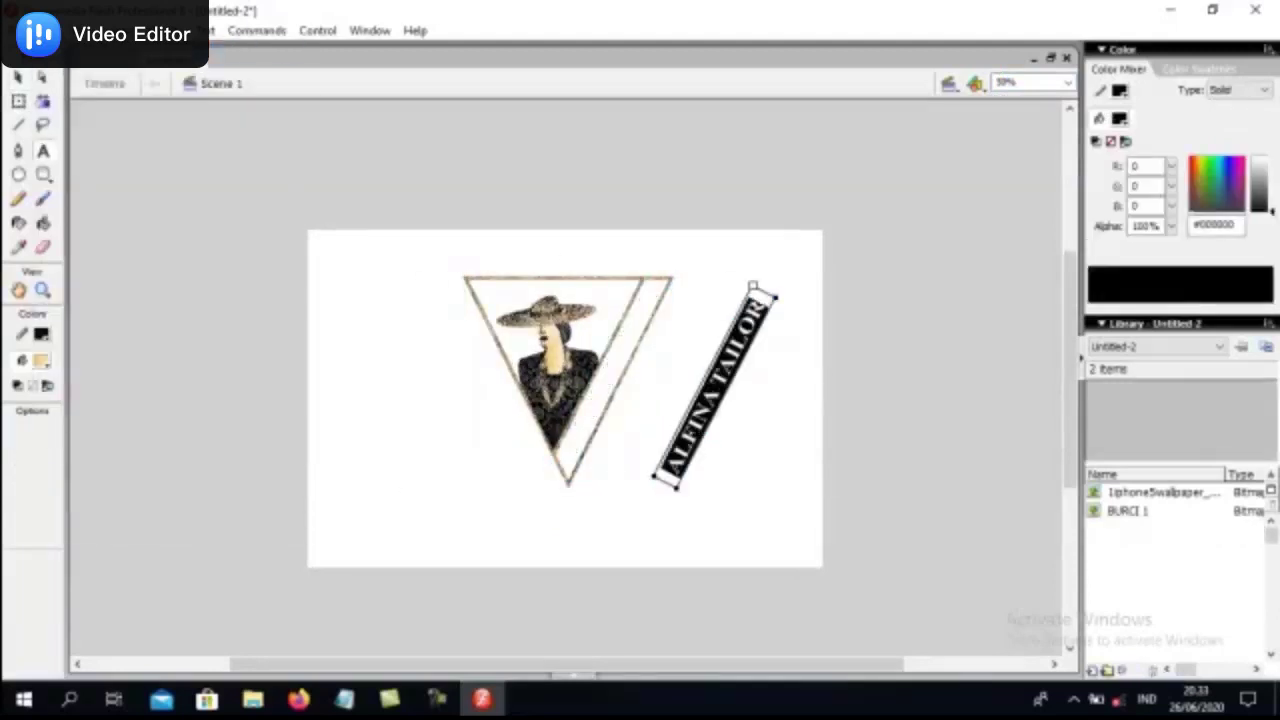
Set the ALFINA TAILOR text colour to golden yellow #FFCC00 and move the text between the two slanted strips.
key(ctrl+F3)
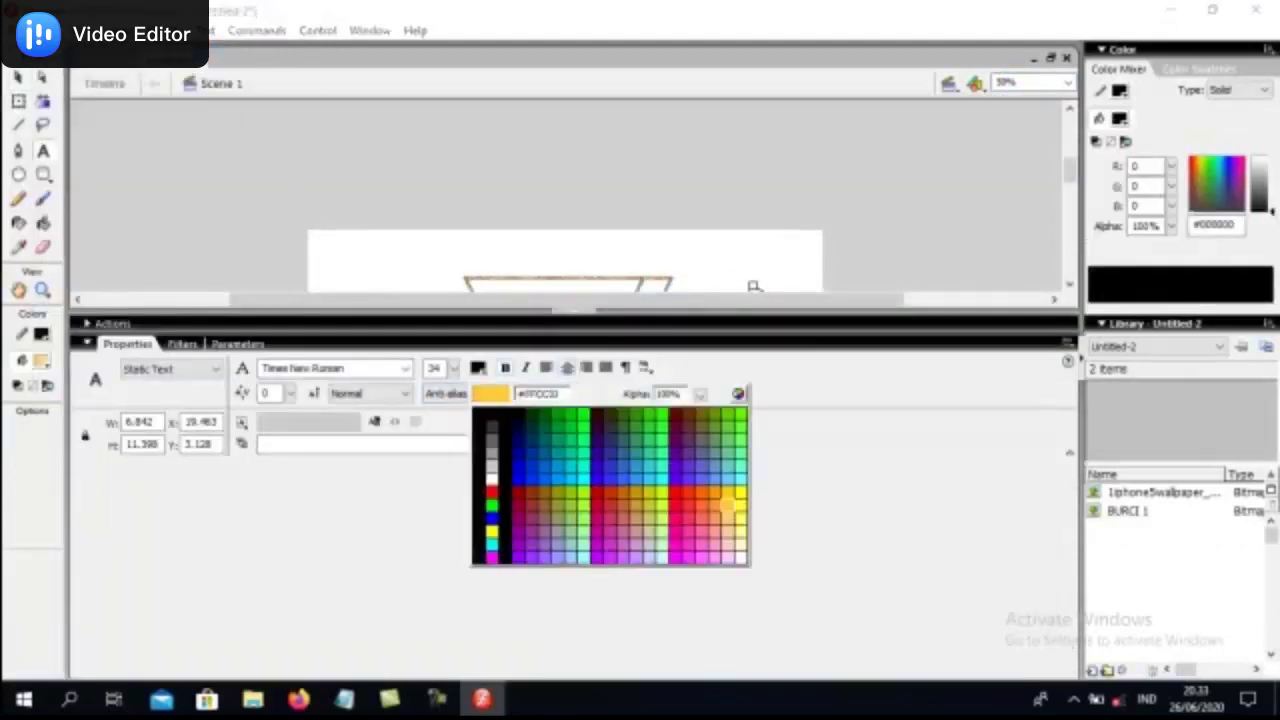
click(727, 503)
key(ctrl+F3)
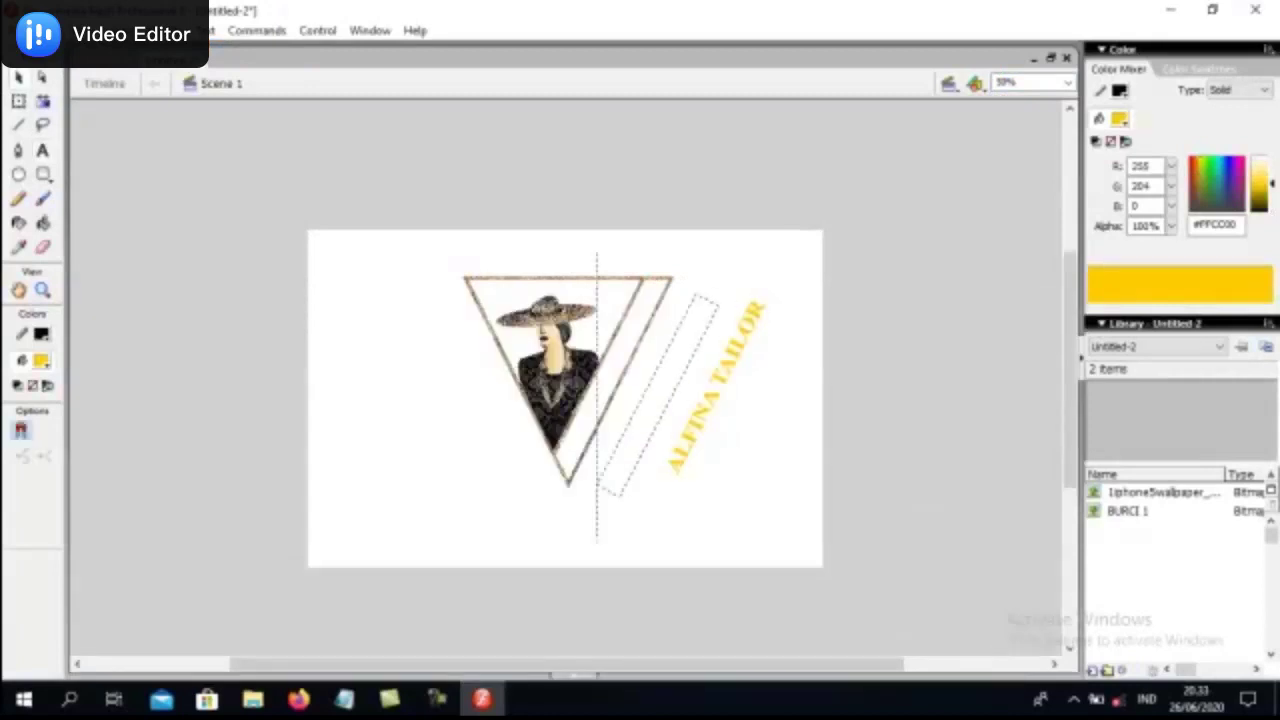
drag(668, 395, 612, 375)
Select all of the logo artwork and convert it to a graphic symbol.
key(ctrl+a)
click(152, 30)
click(215, 77)
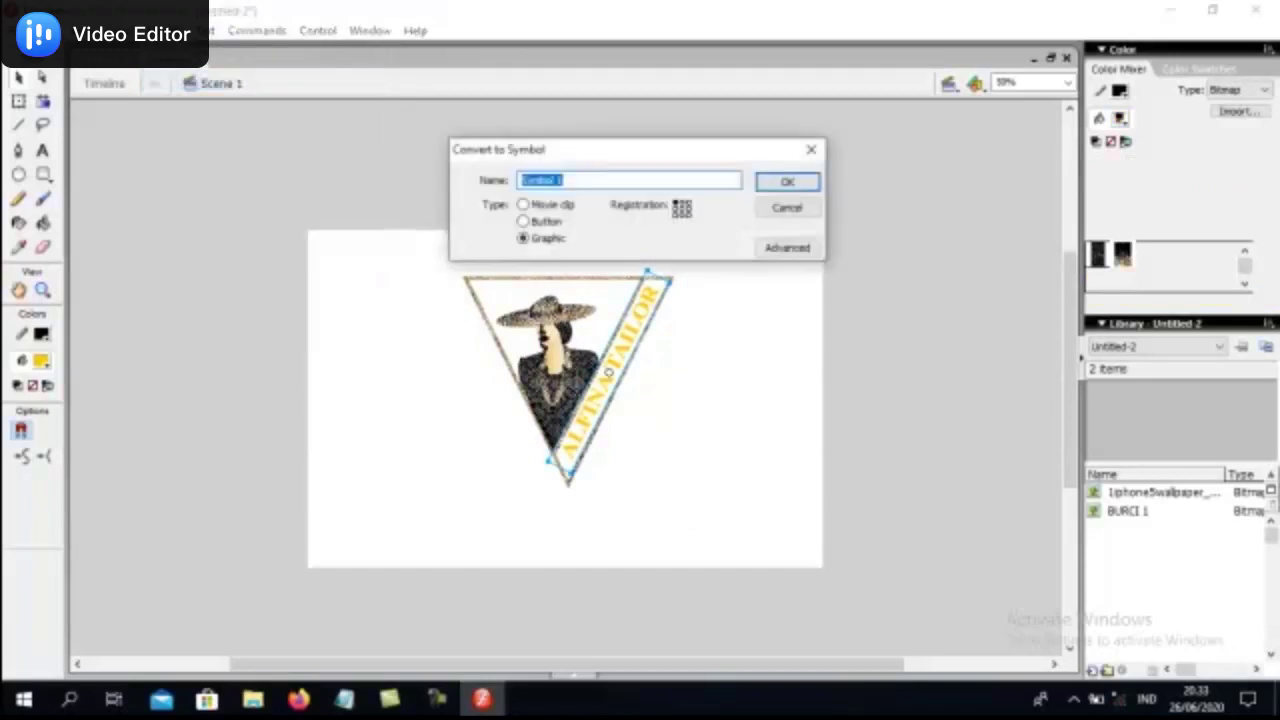
key(Return)
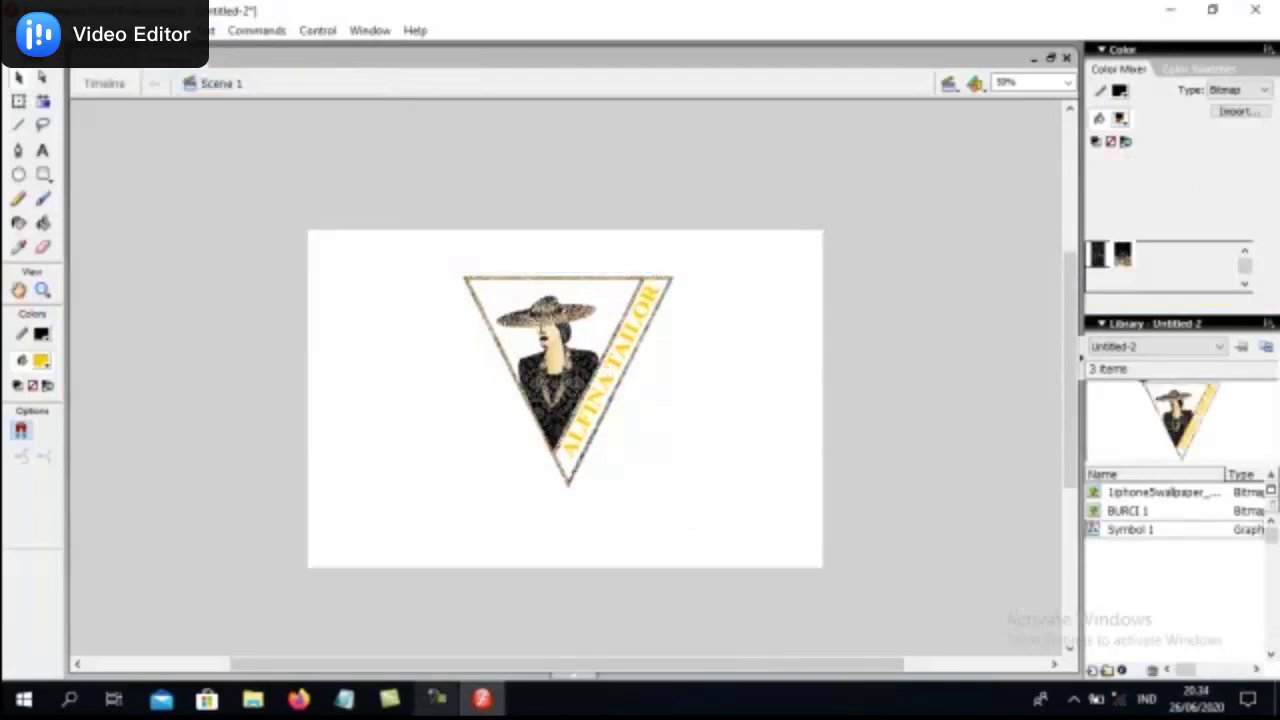
Move the logo symbol to the middle of the stage, scale it down to about 70 percent and deselect it.
drag(568, 380, 568, 402)
click(18, 101)
drag(462, 512, 496, 476)
click(490, 545)
mouse_move(482, 698)
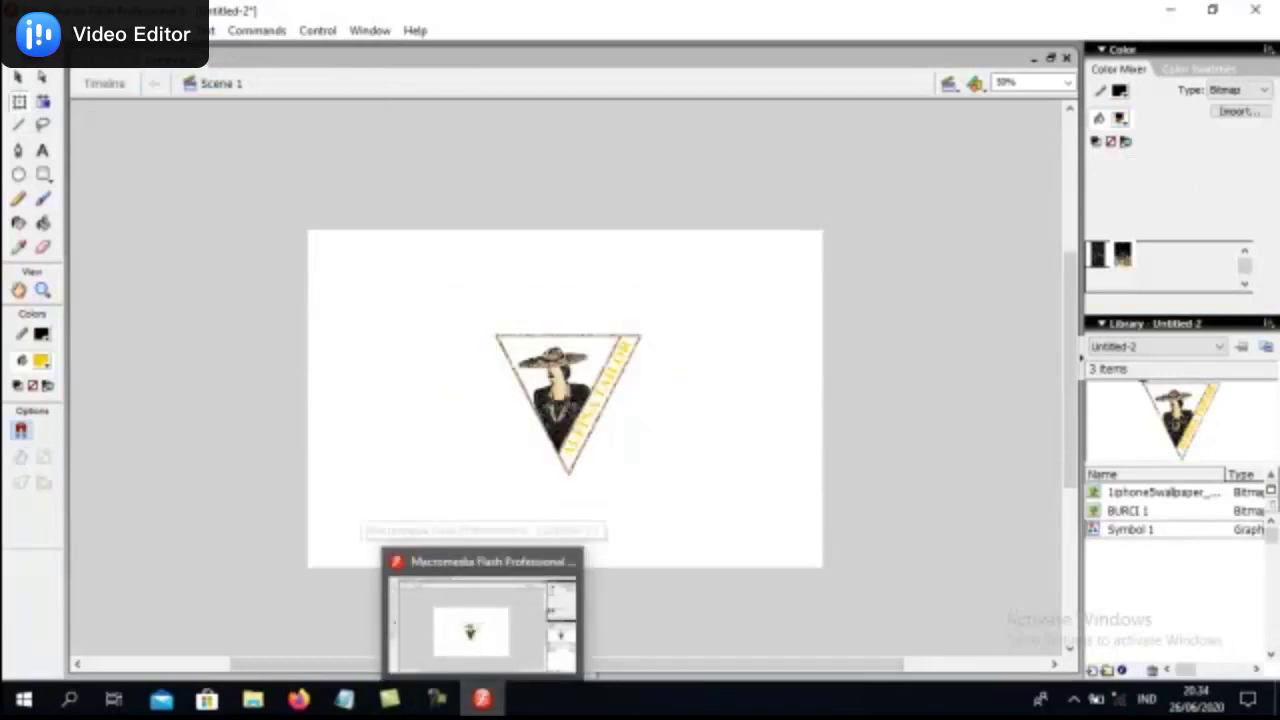
click(568, 402)
key(ctrl+shift+a)
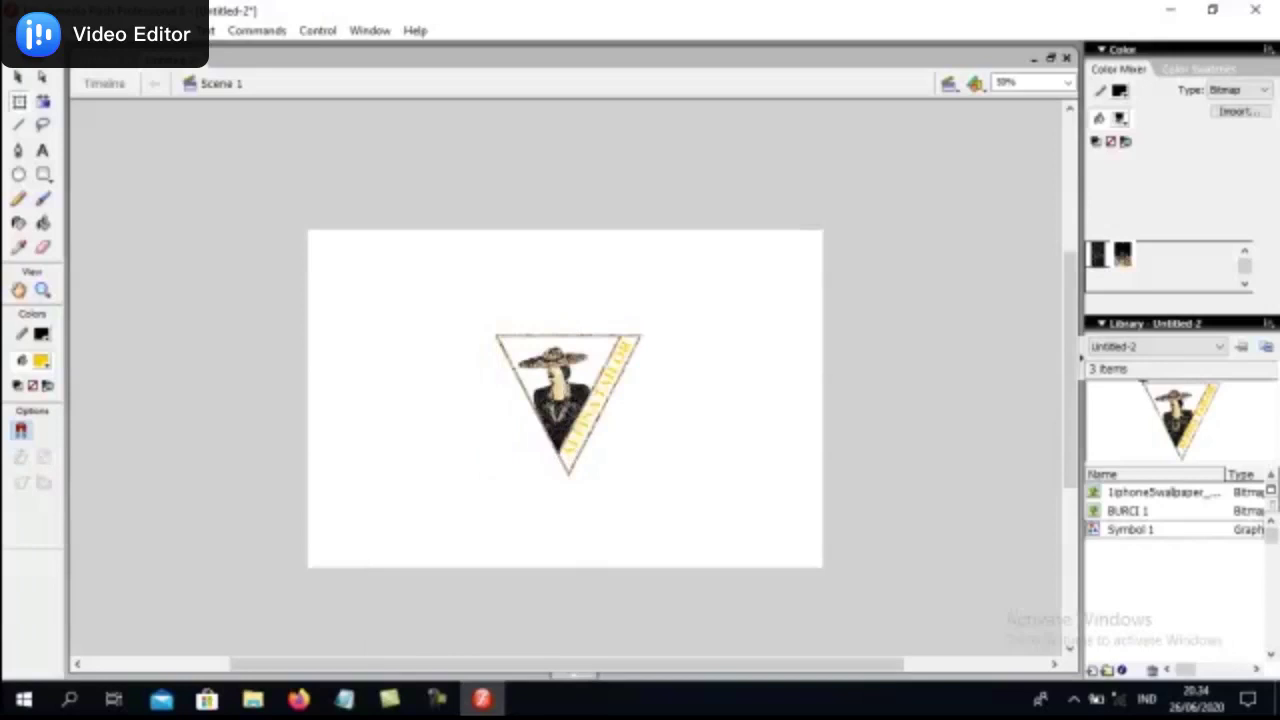
Save the document under the name LOGO as a Flash 8 document in the CAMTASIA folder.
key(alt+f)
key(a)
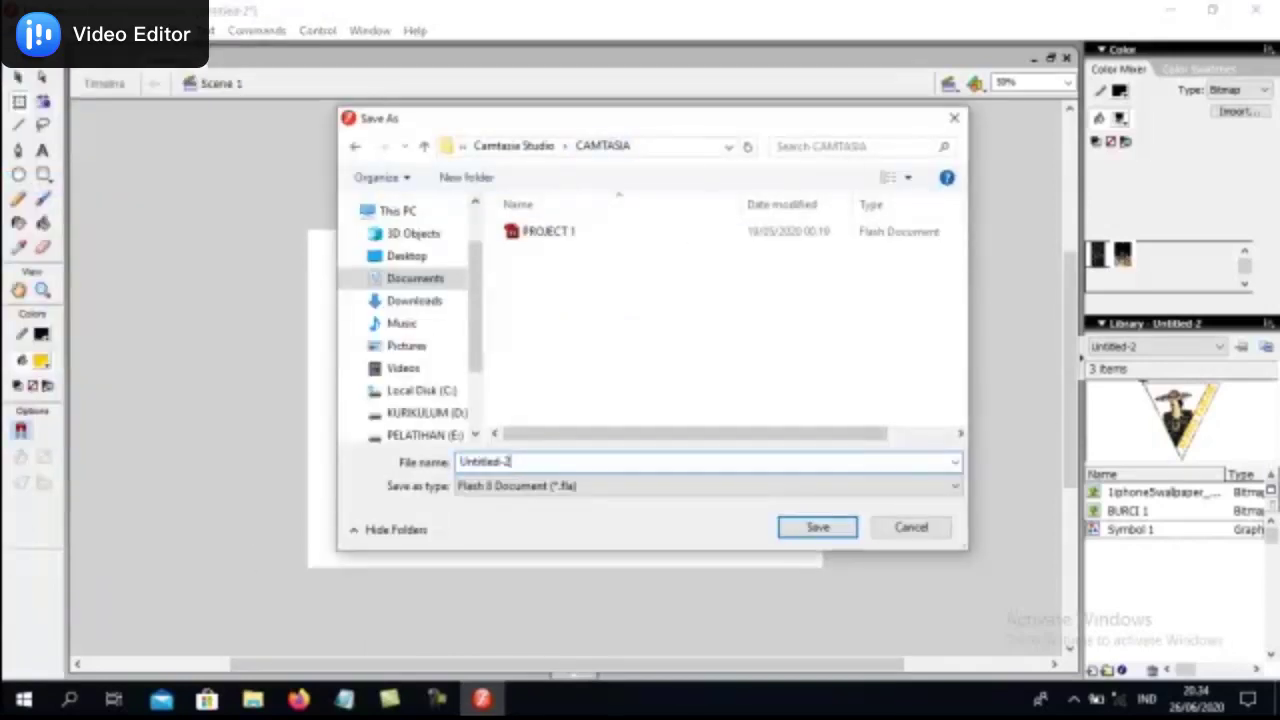
text(LOGO)
key(Return)
Change the stage background colour to black.
key(ctrl+F3)
click(479, 371)
click(489, 425)
key(ctrl+F3)
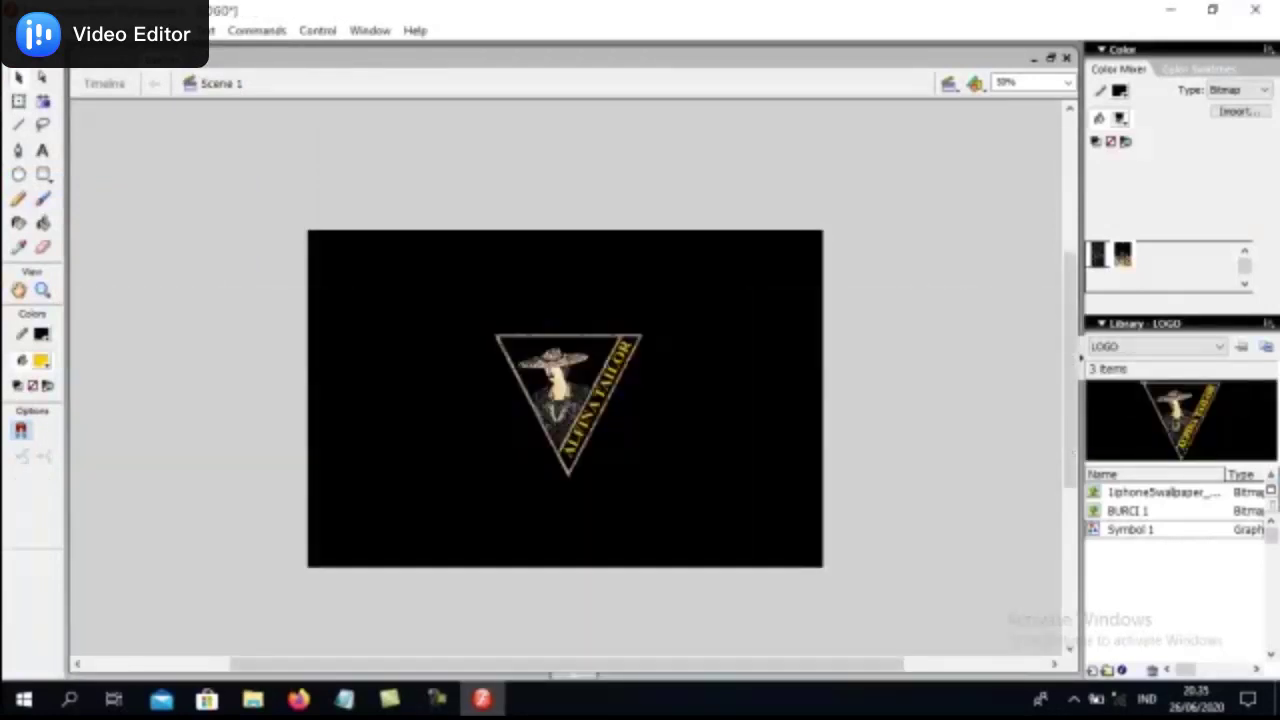
Export the stage as a JPEG image named LOGO JPEG at full document size with quality 100.
click(22, 30)
mouse_move(150, 331)
click(337, 329)
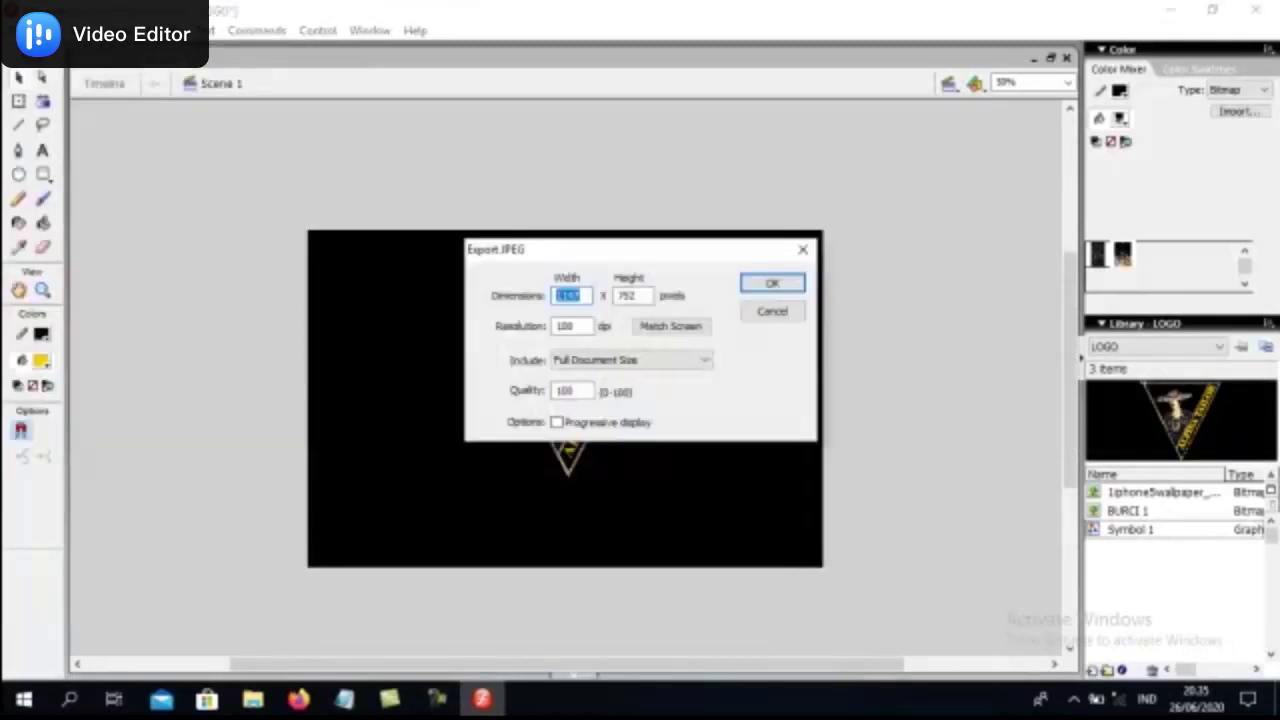
key(Return)
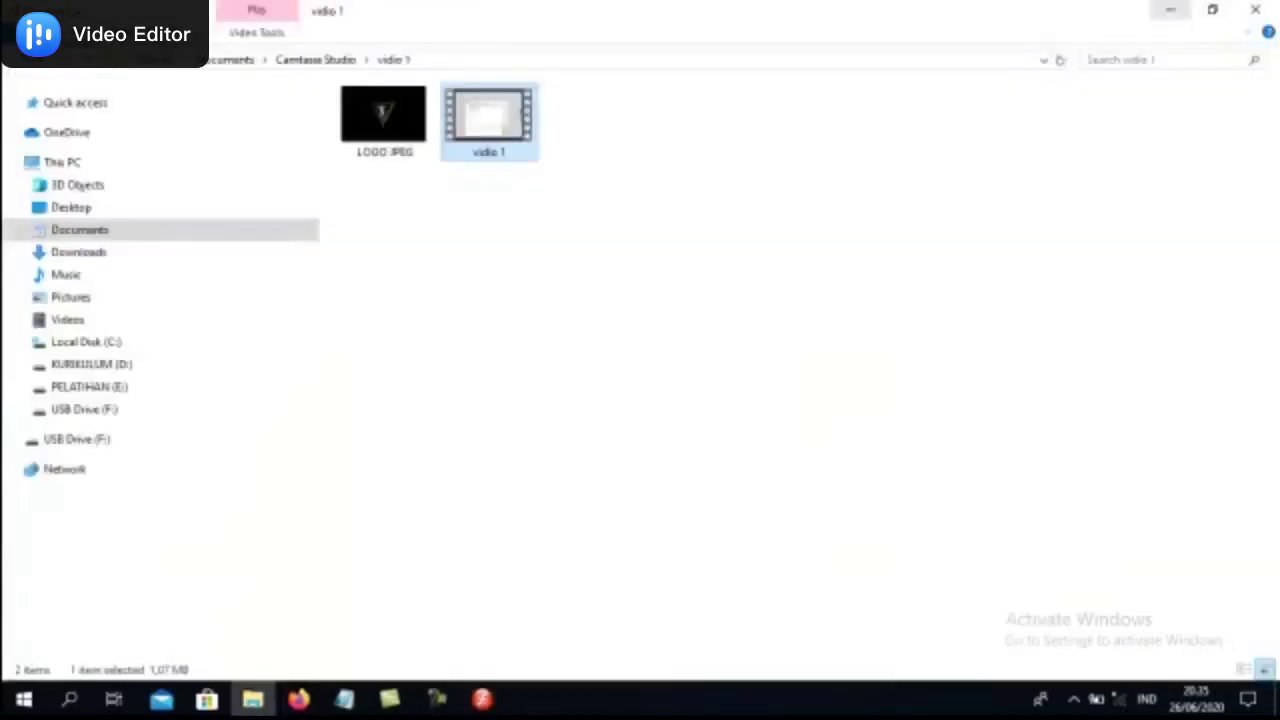